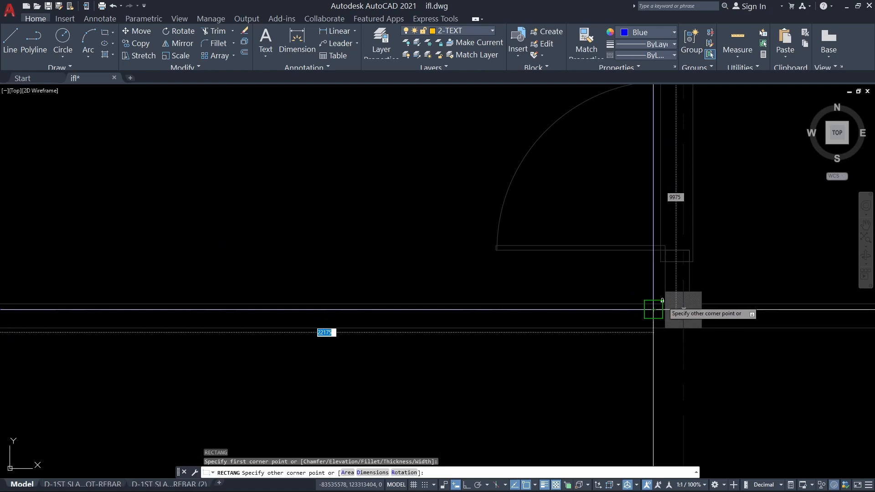
# Finish the rectangle around the hall's interior by placing its opposite corner at the column near grid intersection B-1.
pyautogui.scroll(3, 653, 310)
pyautogui.click(657, 315)
pyautogui.scroll(-8, 657, 314)
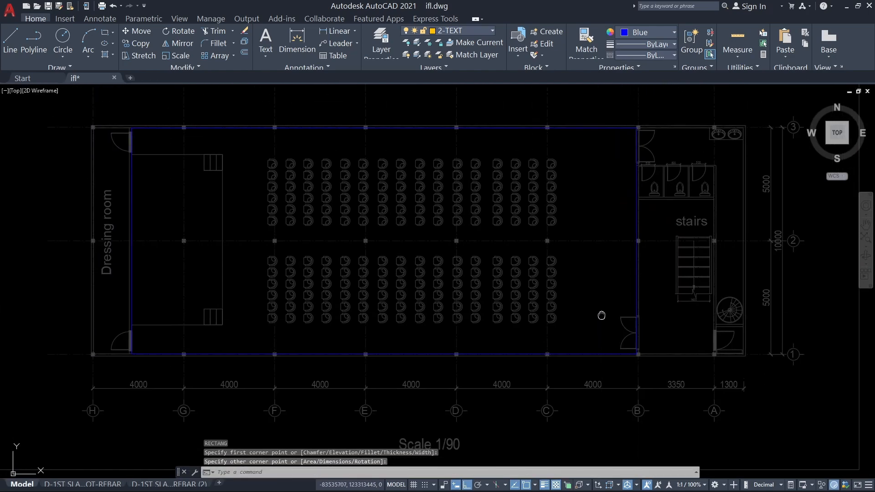
pyautogui.moveTo(602, 315); pyautogui.dragTo(615, 329, button='middle')
pyautogui.press('Escape')
pyautogui.press('Escape')
pyautogui.press('Escape')
# From the hall rectangle's area property, use QuickCalc to divide the area by 1000000 and multiply the result by 850/9000.
pyautogui.click(522, 143)
pyautogui.moveTo(510, 231); pyautogui.dragTo(526, 239, button='middle')
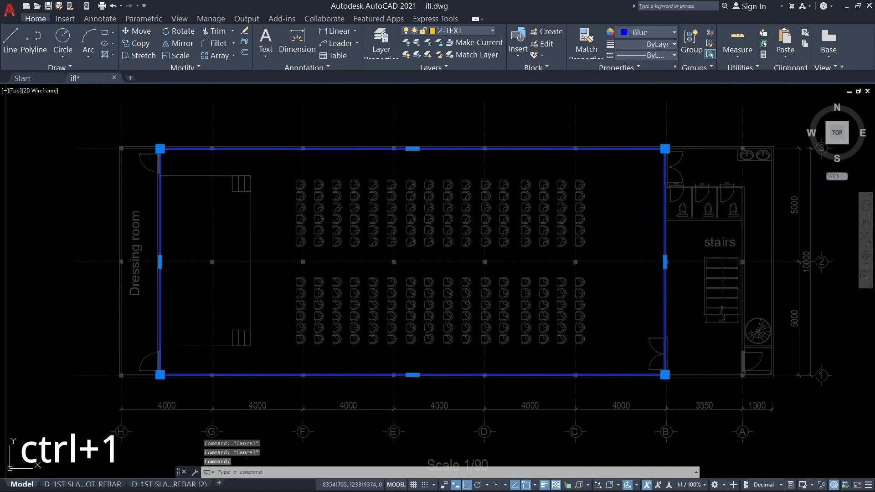
pyautogui.hotkey('ctrl', '1')
pyautogui.click(168, 276)
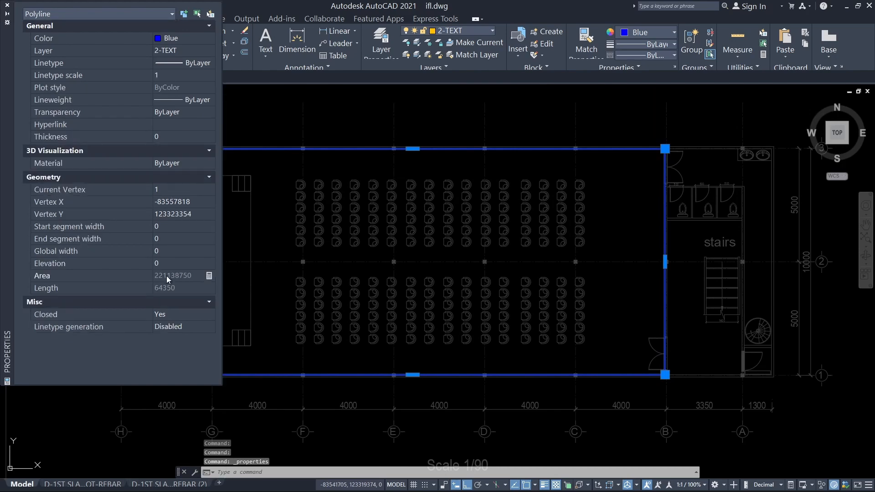
pyautogui.click(209, 276)
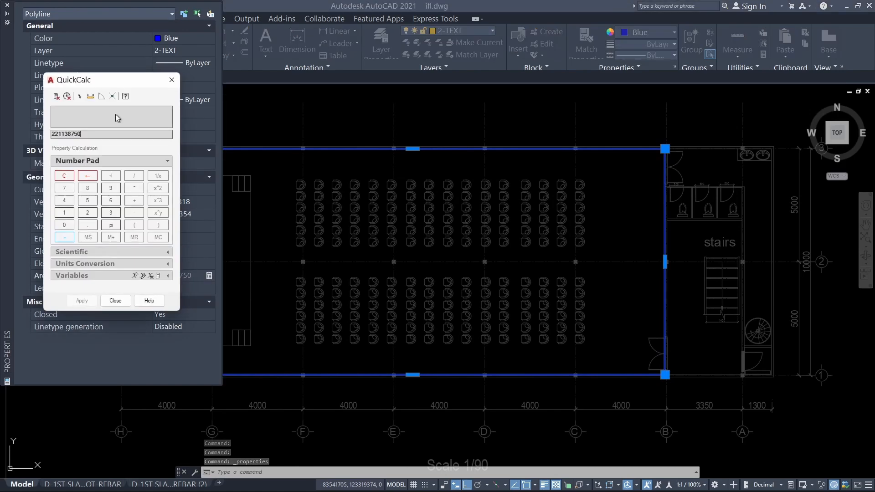
pyautogui.moveTo(85, 81); pyautogui.dragTo(391, 107)
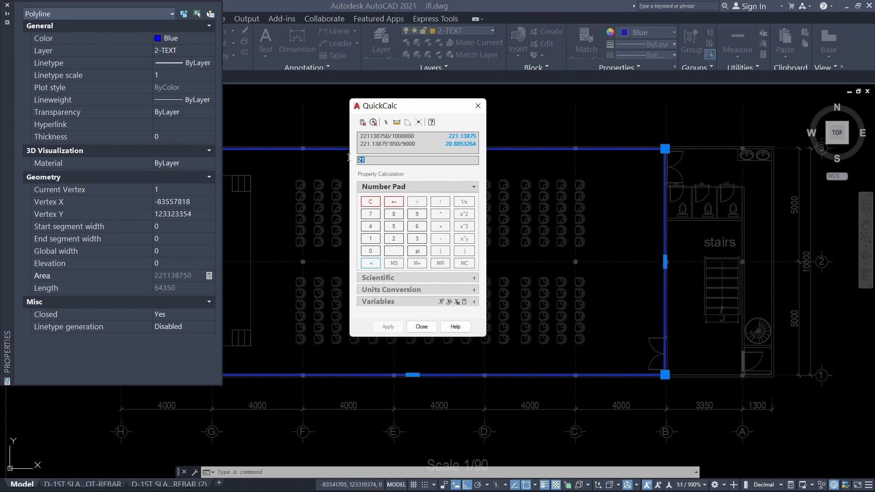
pyautogui.click(478, 113)
pyautogui.scroll(-5, 494, 267)
pyautogui.press('Escape')
pyautogui.press('Escape')
pyautogui.press('Escape')
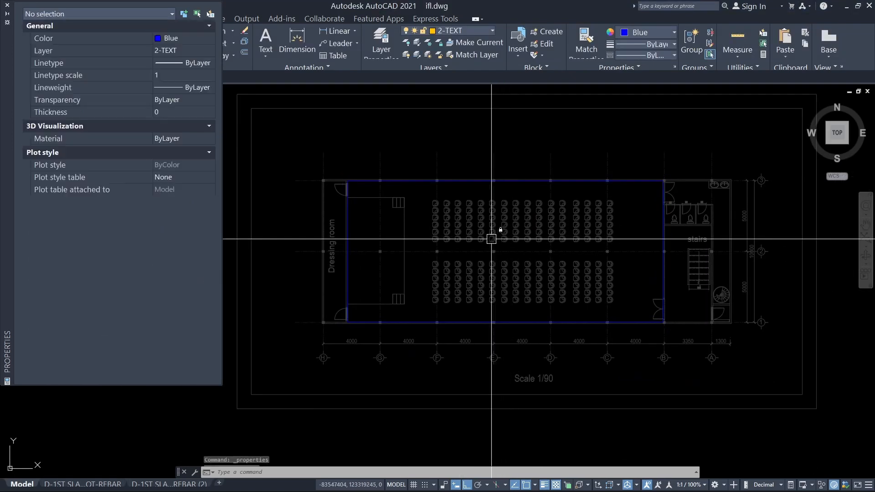
pyautogui.click(6, 7)
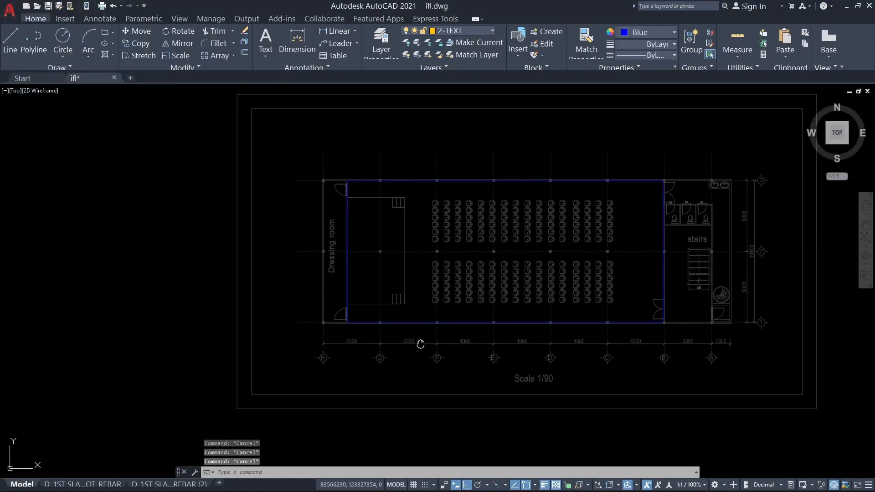
# Create multiline text outside the floor plan with "Area=222 Sqaure Meters" as its first line.
pyautogui.click(429, 242)
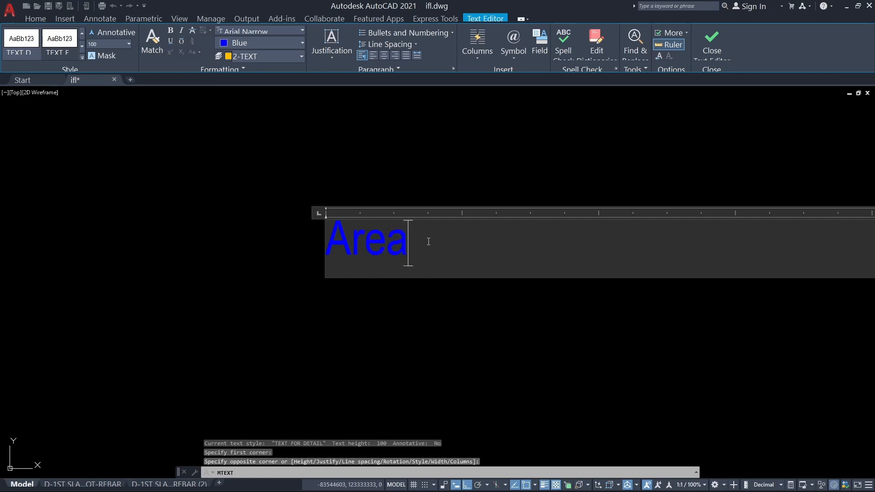
pyautogui.write('Area=222')
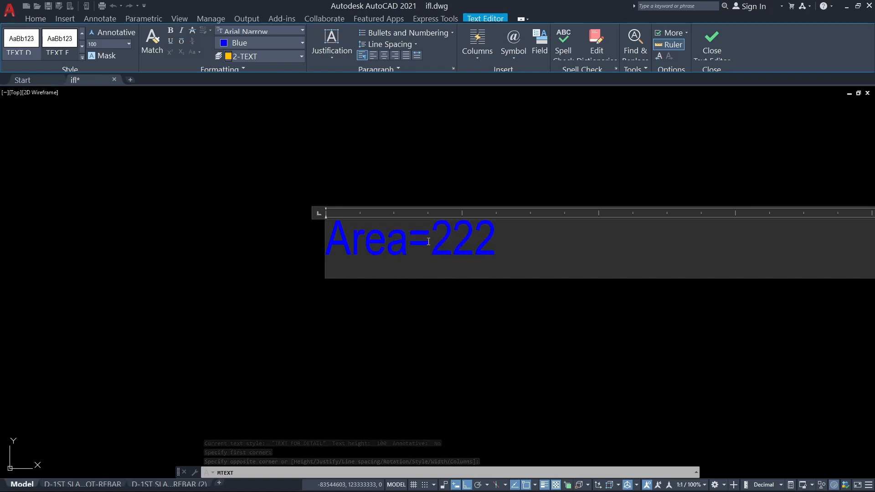
pyautogui.write(' Sq')
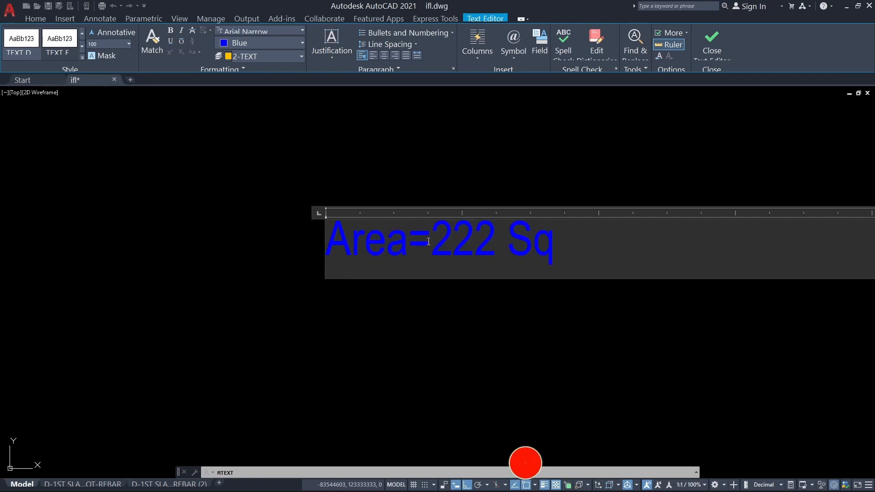
pyautogui.write('aure Meters')
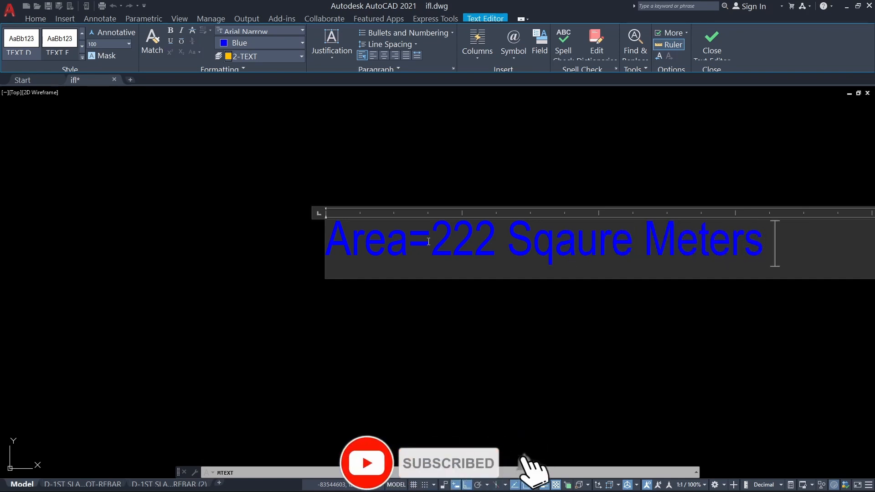
# Add a second text line, "the Capacity of Air Con= 222*850/9000=21Hp", with 850/9000 as a stacked fraction, and finish the text.
pyautogui.press('Return')
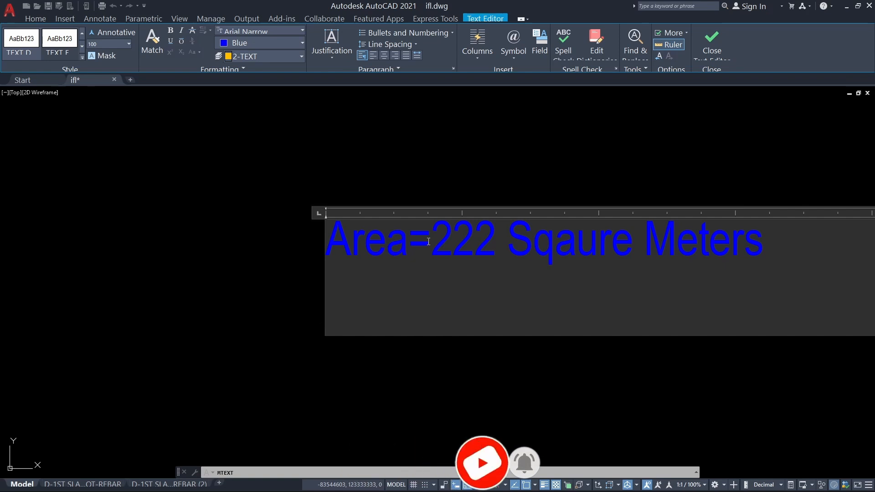
pyautogui.write('the Capacity of Air Con= 222*')
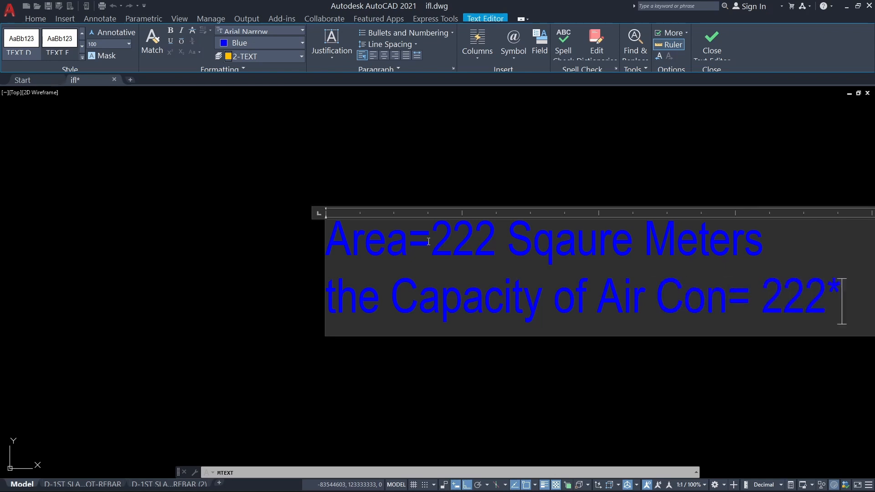
pyautogui.write('850/9')
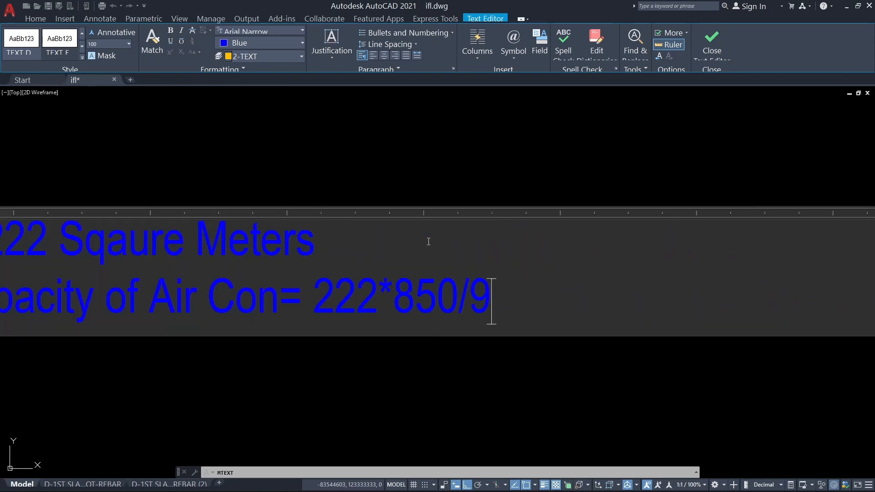
pyautogui.write('000=21Hp')
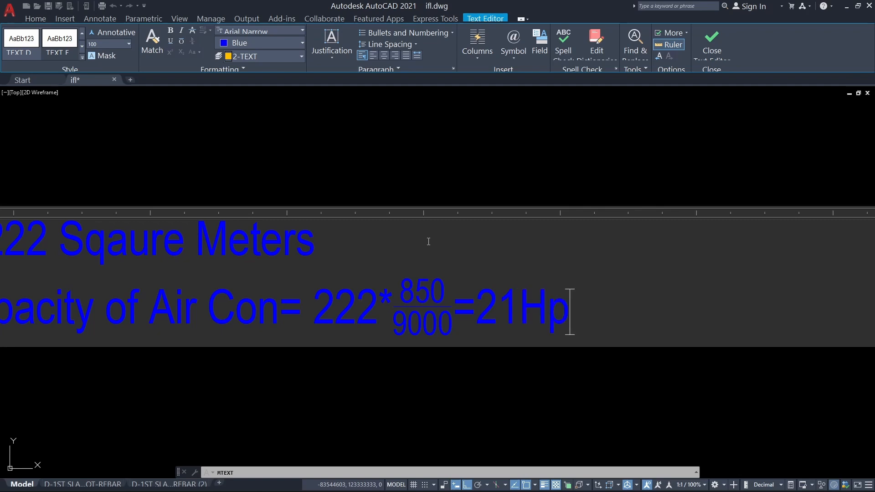
pyautogui.click(206, 128)
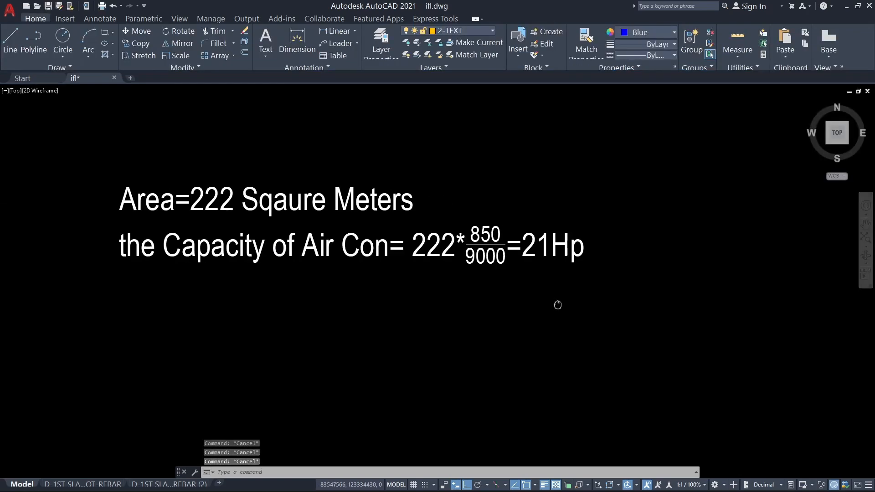
# Add a third line to the text note: "we decide select Air Conditioner Type Casette 4 Hp= 6 Hp with spare.".
pyautogui.doubleClick(552, 228)
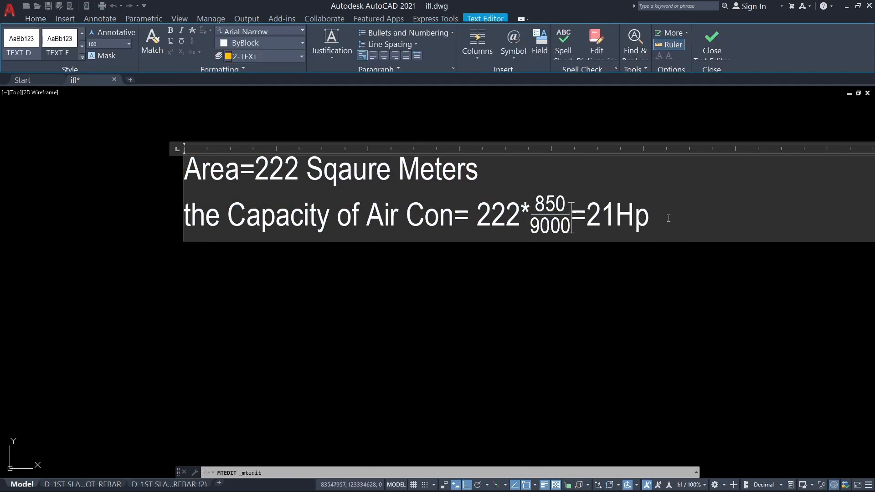
pyautogui.press('Return')
pyautogui.write('we decide select A')
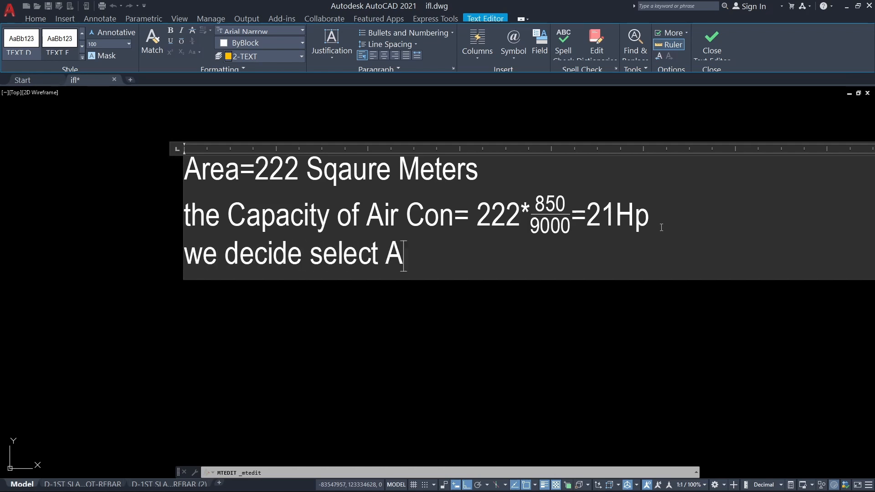
pyautogui.write('ir Conditioner Type Ca')
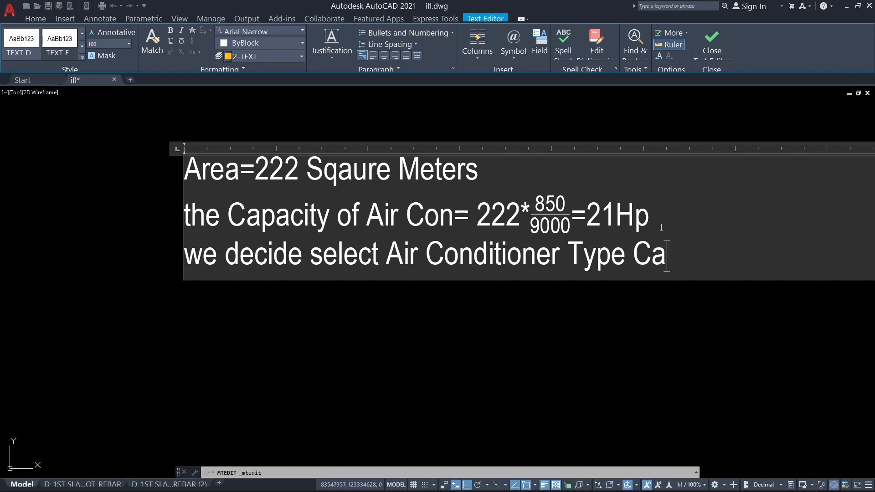
pyautogui.write('sseeet')
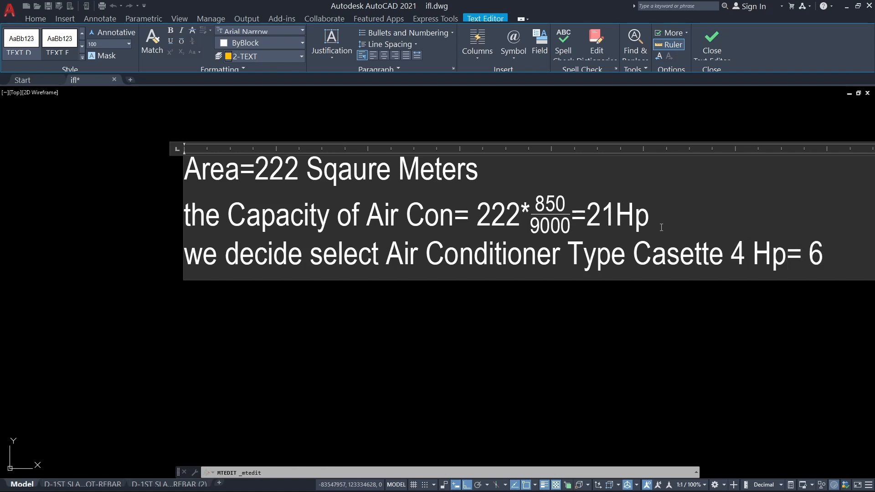
pyautogui.write('with spare.')
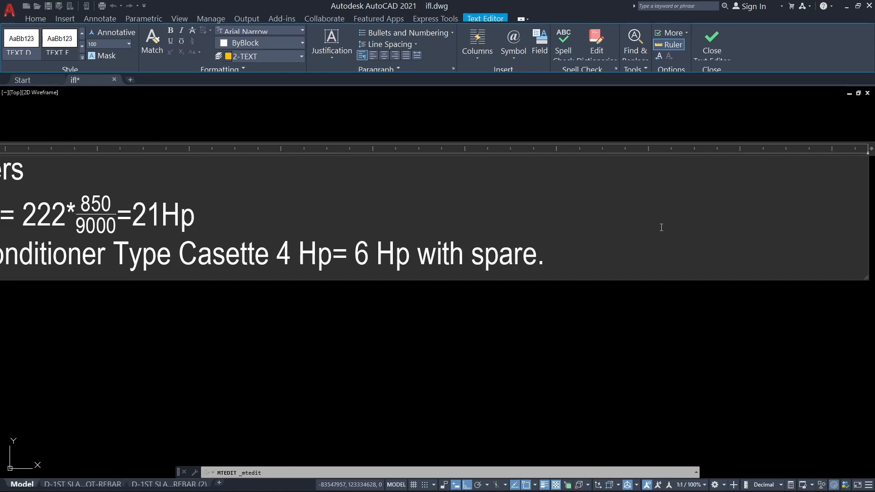
# Replace the full stop after "with spare" with "=6*4Hp=24Hp".
pyautogui.press('BackSpace')
pyautogui.write('=6')
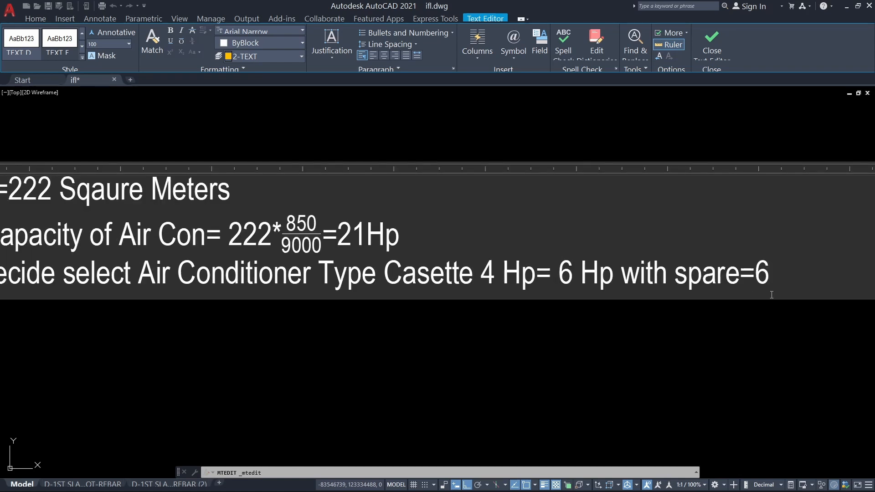
pyautogui.write('*4Hp=')
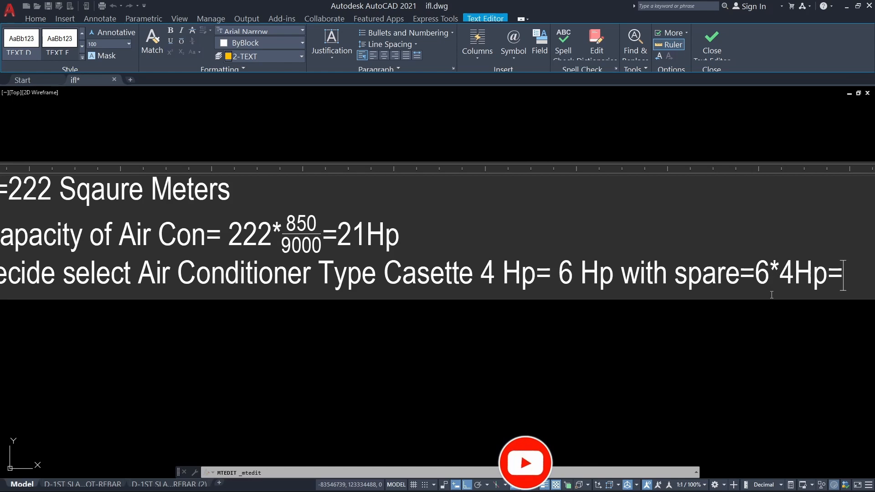
pyautogui.write('24Hp')
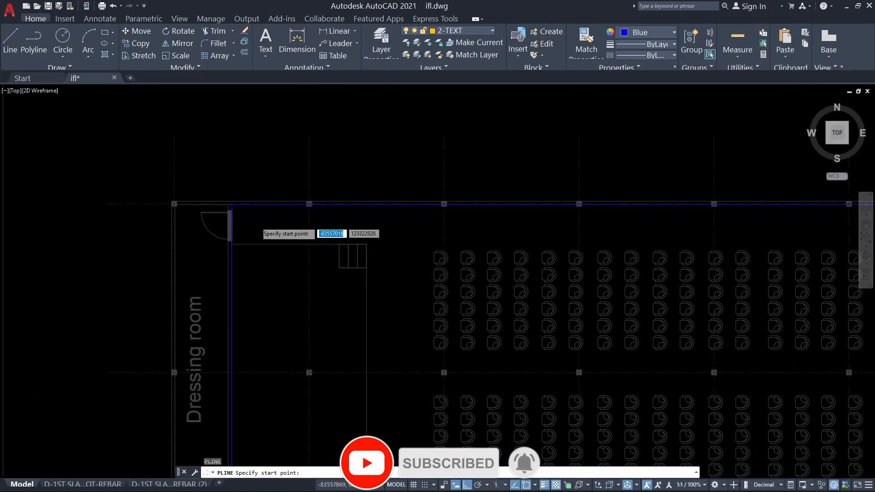
pyautogui.scroll(5, 254, 221)
pyautogui.click(156, 149)
pyautogui.scroll(-4, 438, 188)
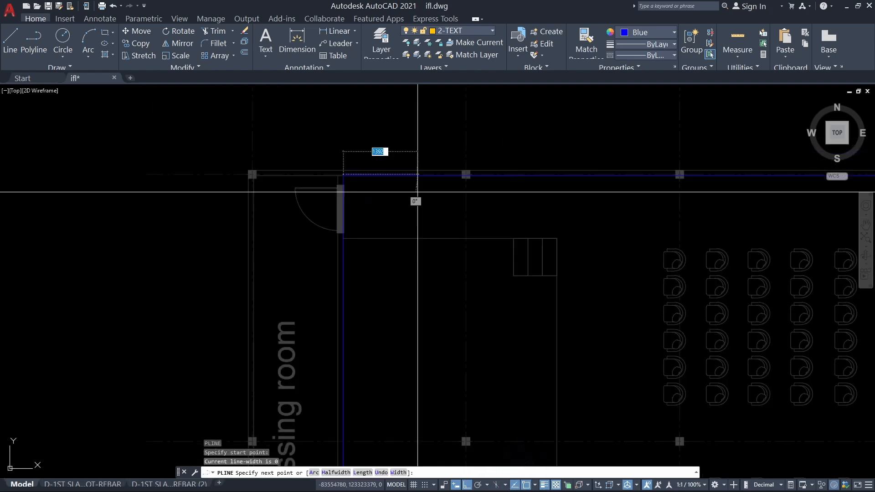
pyautogui.press('Escape')
# Draw a polyline along the hall's upper wall from the rectangle's upper-left corner to its upper-right corner.
pyautogui.scroll(10, 391, 184)
pyautogui.moveTo(390, 194); pyautogui.dragTo(395, 210, button='middle')
pyautogui.press('space')
pyautogui.moveTo(164, 175); pyautogui.dragTo(414, 244, button='middle')
pyautogui.click(226, 188)
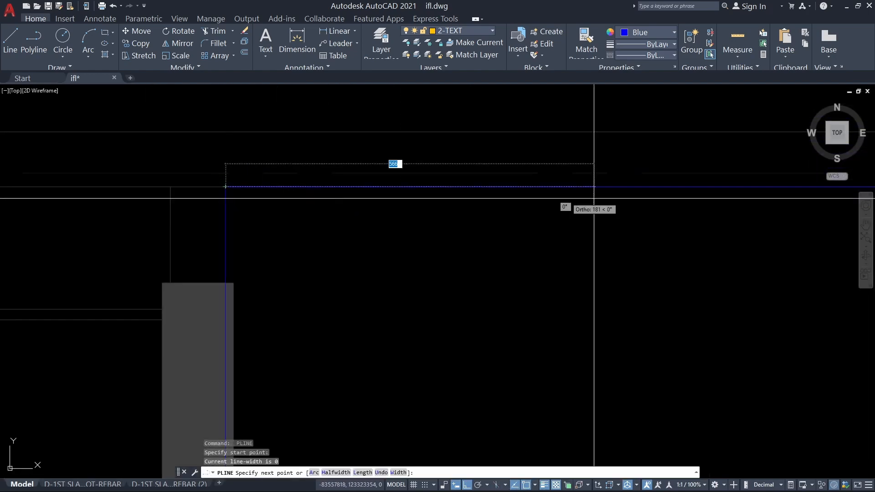
pyautogui.scroll(-8, 594, 197)
pyautogui.moveTo(775, 255); pyautogui.dragTo(373, 266, button='middle')
pyautogui.scroll(5, 641, 270)
pyautogui.moveTo(734, 279); pyautogui.dragTo(642, 313, button='middle')
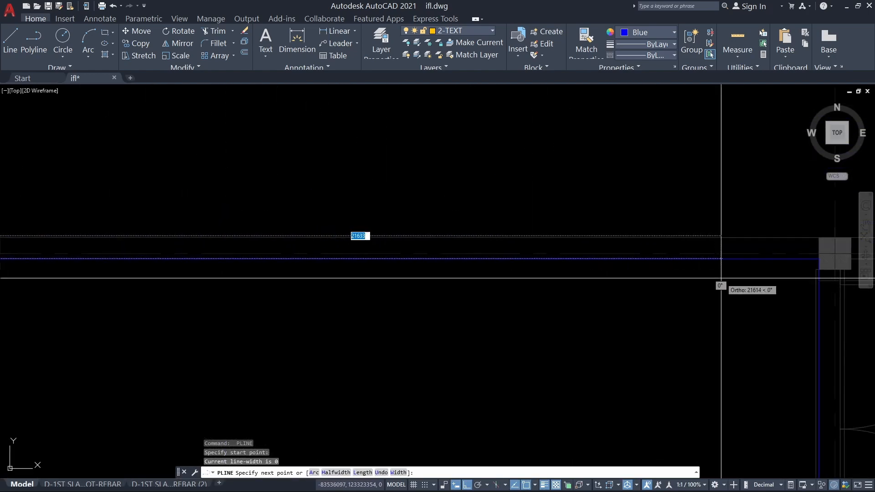
pyautogui.scroll(8, 821, 270)
pyautogui.moveTo(821, 271); pyautogui.dragTo(619, 296, button='middle')
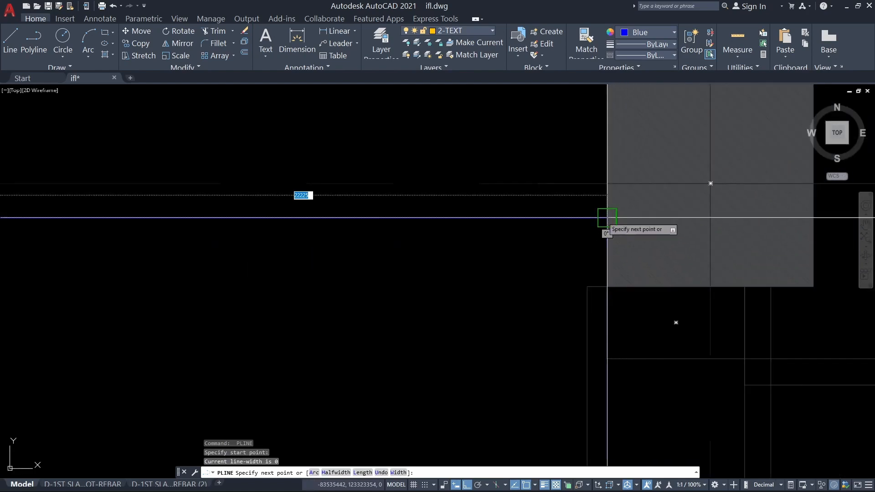
pyautogui.click(607, 218)
pyautogui.press('space')
# Draw a polyline down the hall's wall beside the stairs, from the rectangle's upper-right corner to its lower-right corner.
pyautogui.press('space')
pyautogui.click(608, 218)
pyautogui.scroll(-10, 632, 341)
pyautogui.moveTo(632, 342); pyautogui.dragTo(604, 201, button='middle')
pyautogui.scroll(-6, 601, 228)
pyautogui.moveTo(594, 317); pyautogui.dragTo(575, 159, button='middle')
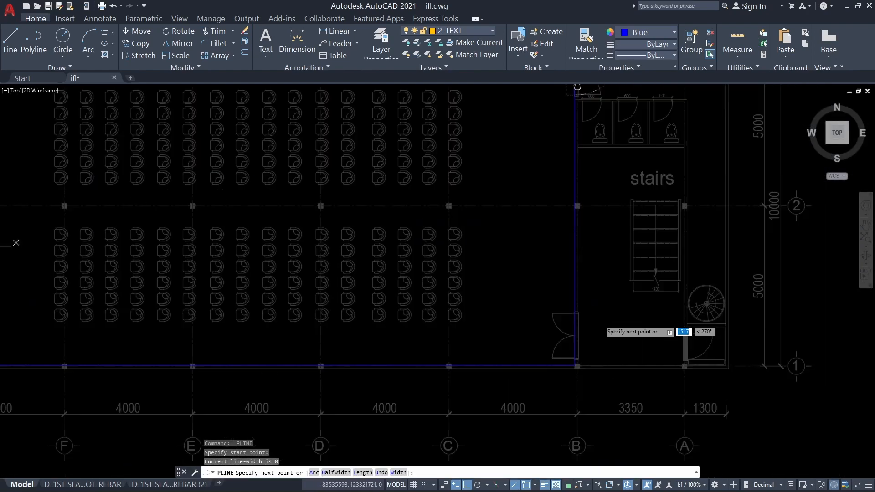
pyautogui.scroll(2, 595, 319)
pyautogui.scroll(6, 570, 378)
pyautogui.moveTo(570, 379); pyautogui.dragTo(617, 305, button='middle')
pyautogui.scroll(4, 607, 320)
pyautogui.press('Escape')
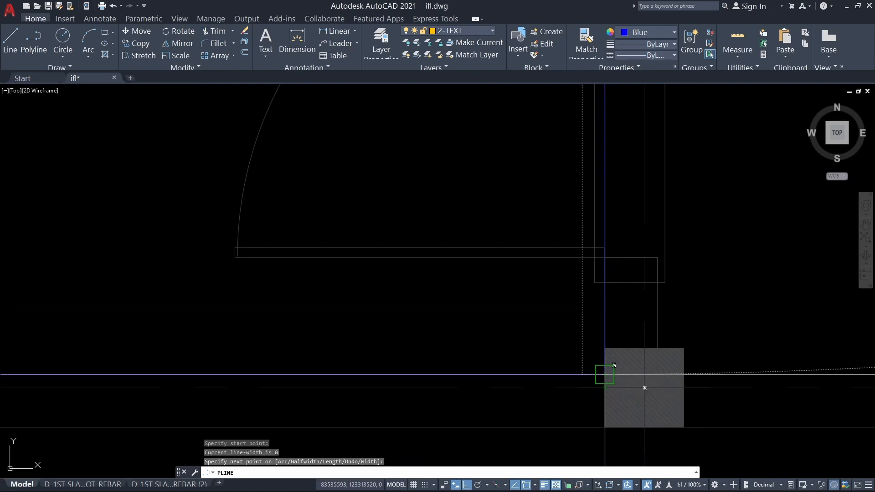
pyautogui.scroll(-10, 551, 351)
pyautogui.press('Escape')
pyautogui.press('Escape')
# Divide the polyline along the hall's upper wall into 6 segments.
pyautogui.scroll(4, 453, 248)
pyautogui.moveTo(469, 263)
pyautogui.mouseDown(button='middle')
pyautogui.moveTo(453, 258)
pyautogui.moveTo(454, 221)
pyautogui.mouseUp(button='middle')
pyautogui.write('div')
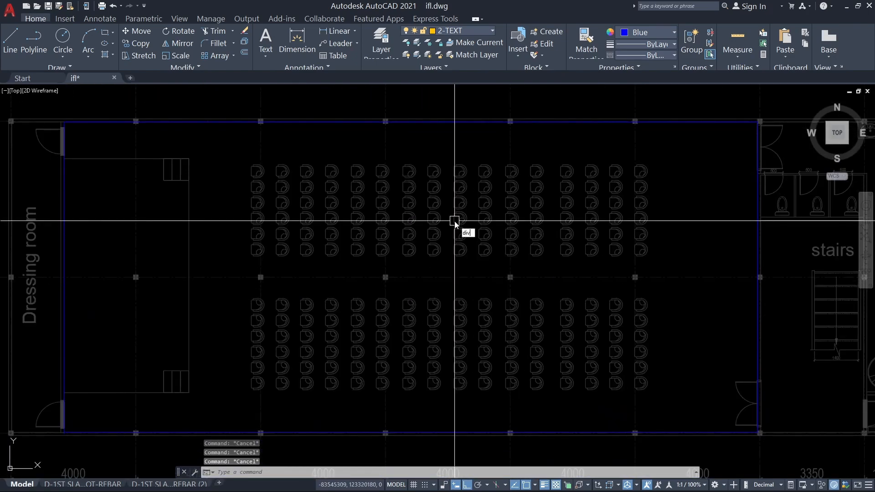
pyautogui.press('Return')
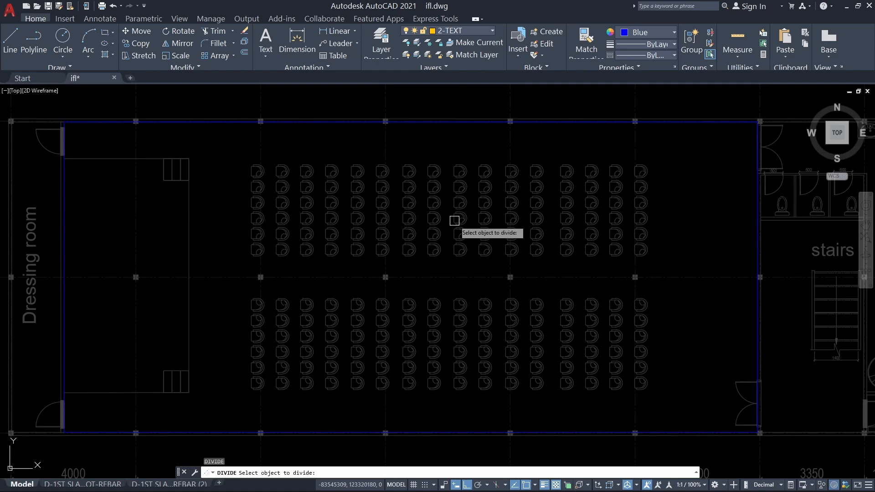
pyautogui.click(413, 122)
pyautogui.press('Return')
# Divide the polyline along the wall beside the stairs into 4 segments.
pyautogui.press('Return')
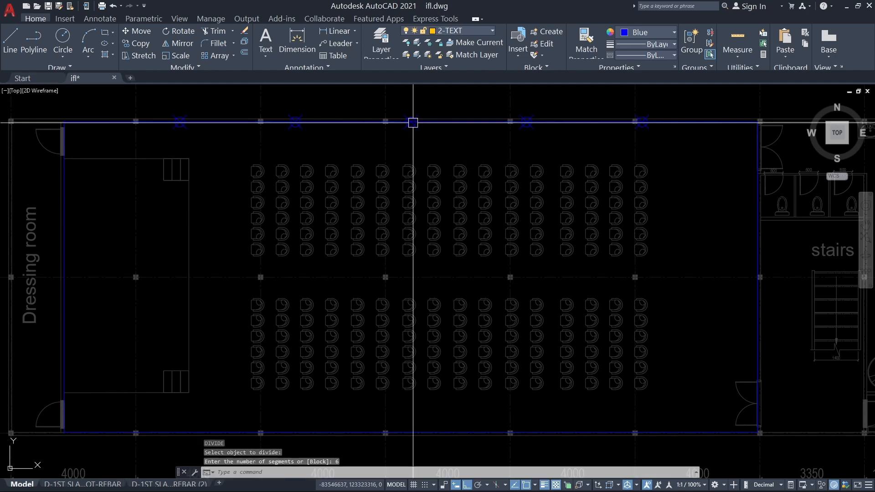
pyautogui.moveTo(753, 229); pyautogui.dragTo(648, 196, button='middle')
pyautogui.click(652, 183)
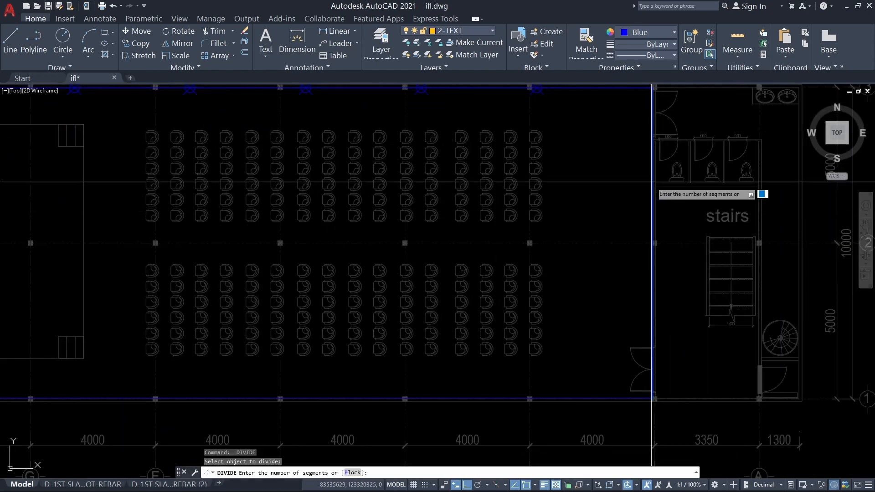
pyautogui.write('4')
pyautogui.press('Return')
pyautogui.moveTo(562, 193); pyautogui.dragTo(625, 255, button='middle')
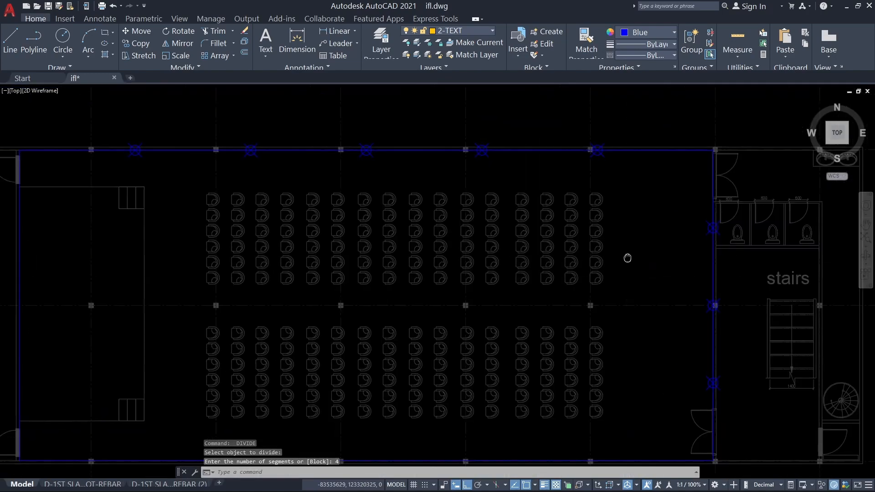
# Draw a vertical construction line through the first division marker from the dressing-room end of the hall's upper wall.
pyautogui.write('xl')
pyautogui.press('Return')
pyautogui.scroll(5, 449, 208)
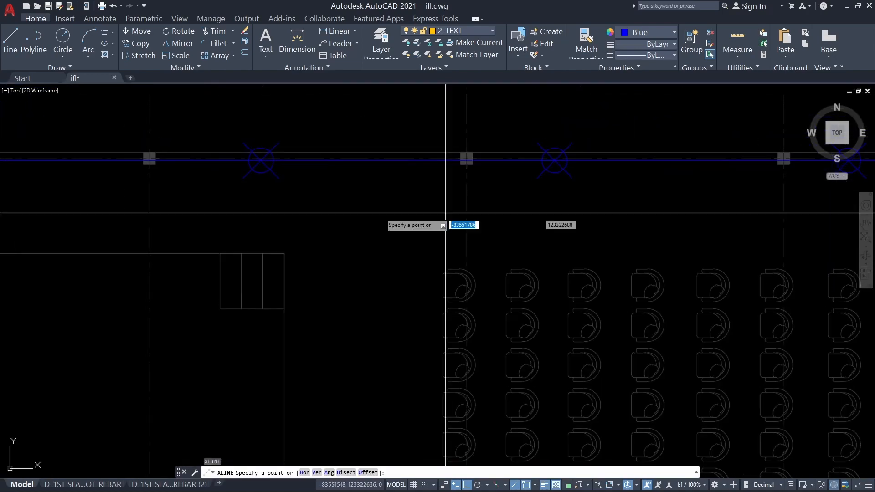
pyautogui.click(262, 163)
pyautogui.moveTo(262, 164); pyautogui.dragTo(277, 241, button='middle')
pyautogui.scroll(-2, 277, 240)
pyautogui.click(311, 187)
pyautogui.press('Return')
# Draw a horizontal construction line through the uppermost division marker on the wall beside the stairs.
pyautogui.press('Return')
pyautogui.moveTo(604, 238); pyautogui.dragTo(463, 236, button='middle')
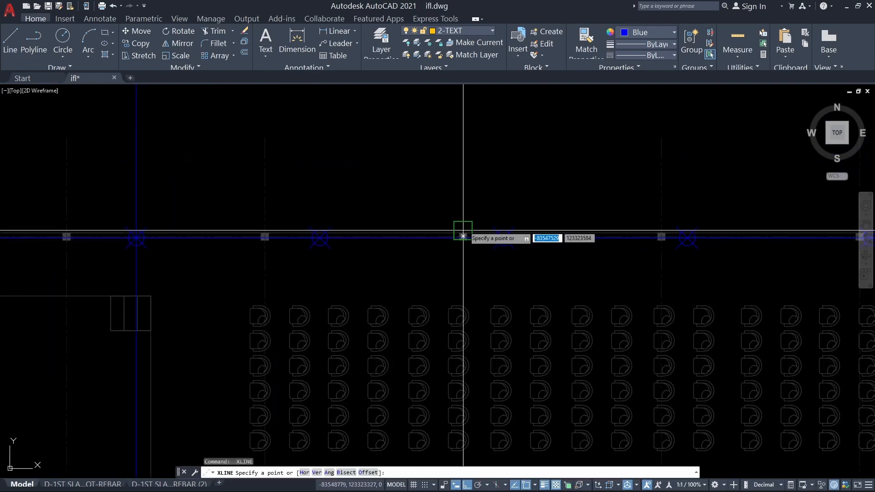
pyautogui.scroll(4, 469, 232)
pyautogui.press('Escape')
pyautogui.press('Return')
pyautogui.scroll(-3, 554, 266)
pyautogui.scroll(5, 635, 299)
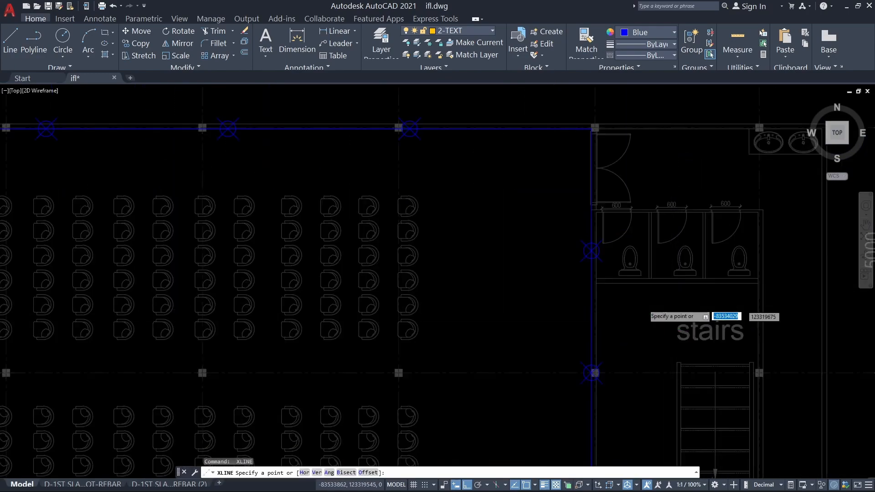
pyautogui.click(549, 218)
pyautogui.press('Escape')
pyautogui.press('Escape')
pyautogui.scroll(-8, 464, 236)
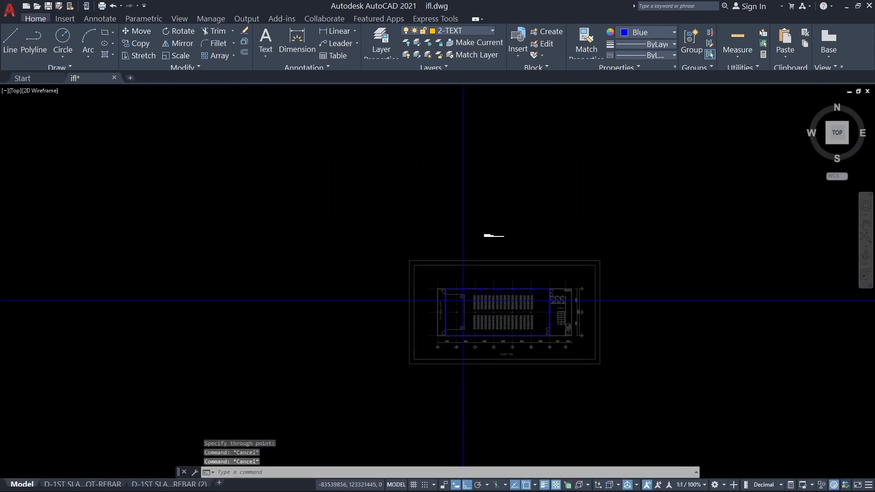
# Copy the four-way cassette air conditioner by its centre from outside the plan to the intersection of the two construction lines.
pyautogui.scroll(2, 494, 287)
pyautogui.moveTo(495, 287); pyautogui.dragTo(532, 226, button='middle')
pyautogui.scroll(5, 532, 226)
pyautogui.scroll(4, 496, 176)
pyautogui.moveTo(496, 176); pyautogui.dragTo(481, 306, button='middle')
pyautogui.scroll(3, 438, 313)
pyautogui.scroll(2, 481, 306)
pyautogui.click(630, 205)
pyautogui.click(527, 269)
pyautogui.scroll(1, 455, 236)
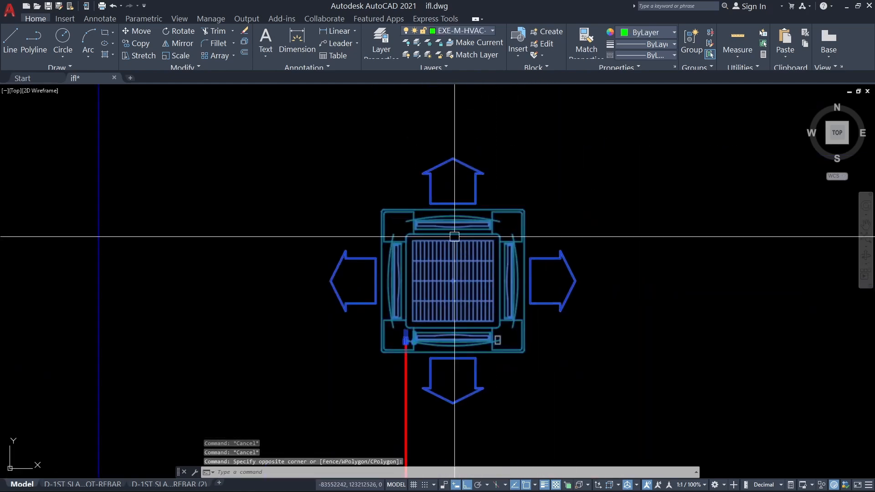
pyautogui.write('o')
pyautogui.press('Return')
pyautogui.scroll(4, 431, 262)
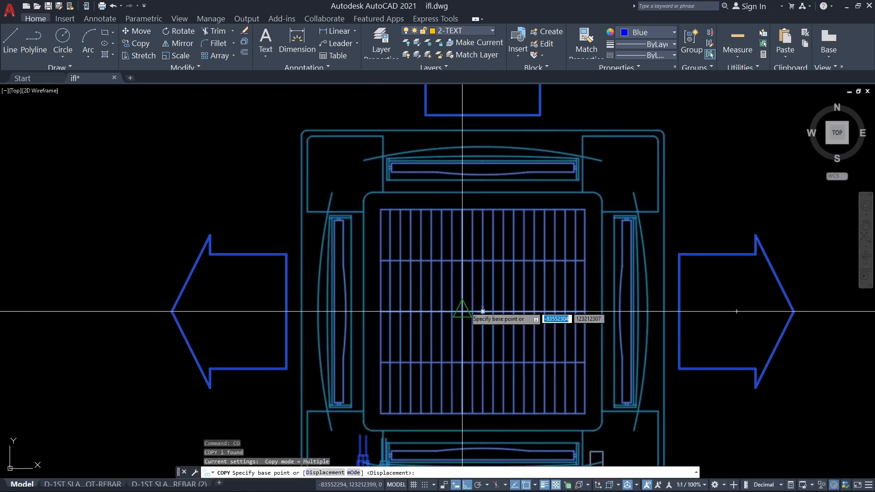
pyautogui.click(485, 312)
pyautogui.scroll(-10, 499, 297)
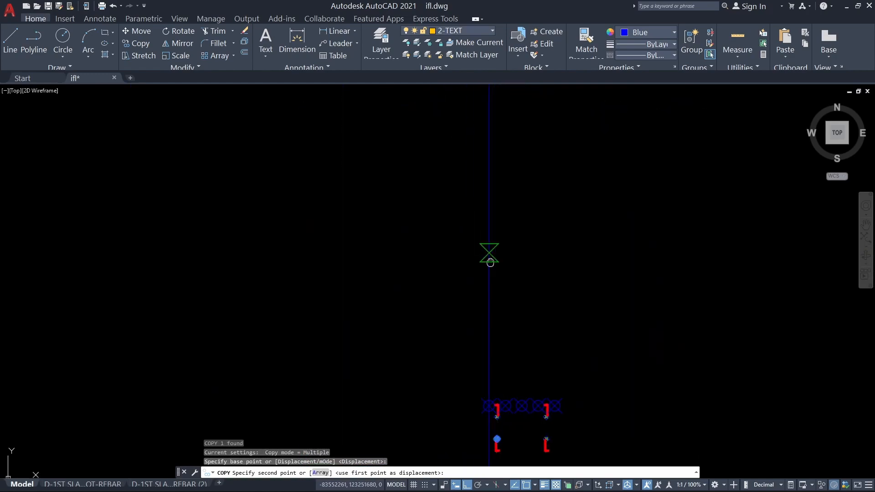
pyautogui.moveTo(489, 254); pyautogui.dragTo(424, 376, button='middle')
pyautogui.scroll(10, 504, 212)
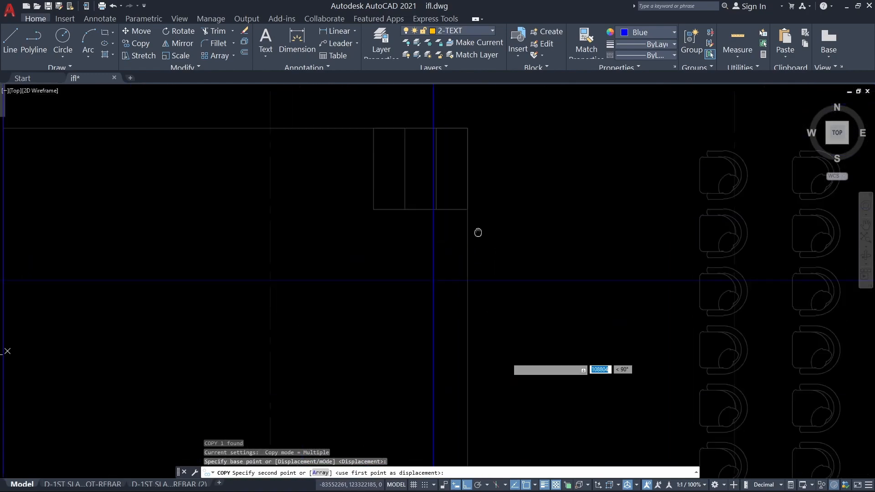
pyautogui.click(403, 200)
pyautogui.press('Escape')
pyautogui.scroll(-4, 440, 276)
pyautogui.press('Escape')
# Copy the cassette as a 3-item array along the hall, spaced from the first to the third division marker on the upper wall.
pyautogui.click(446, 276)
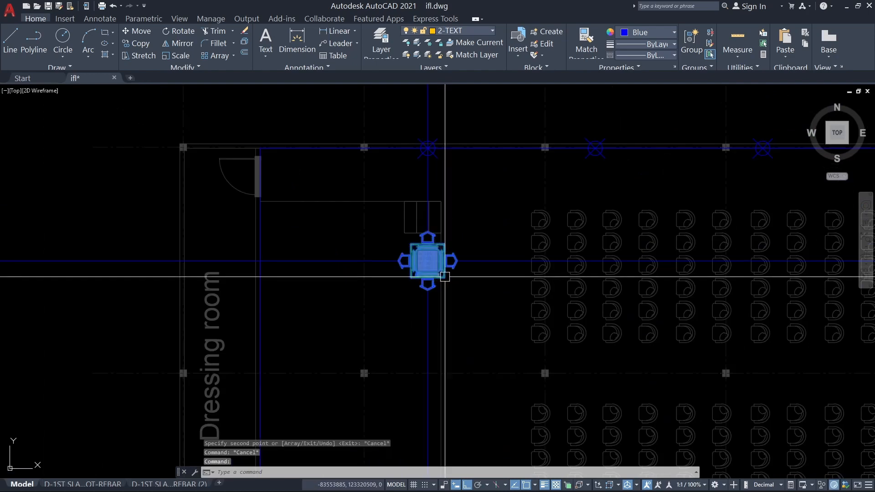
pyautogui.moveTo(453, 259); pyautogui.dragTo(415, 236, button='middle')
pyautogui.press('Return')
pyautogui.scroll(6, 366, 131)
pyautogui.moveTo(365, 131); pyautogui.dragTo(364, 215, button='middle')
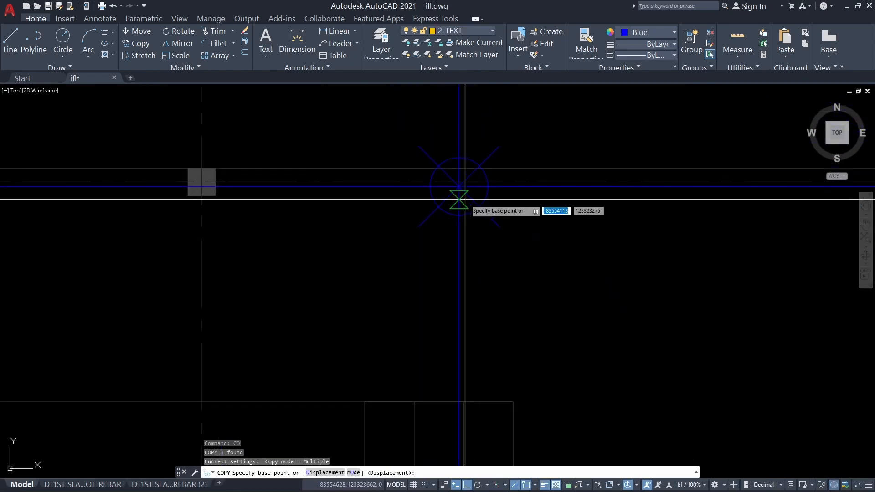
pyautogui.click(460, 186)
pyautogui.scroll(-4, 379, 212)
pyautogui.write('a')
pyautogui.press('Return')
pyautogui.write('3')
pyautogui.press('Return')
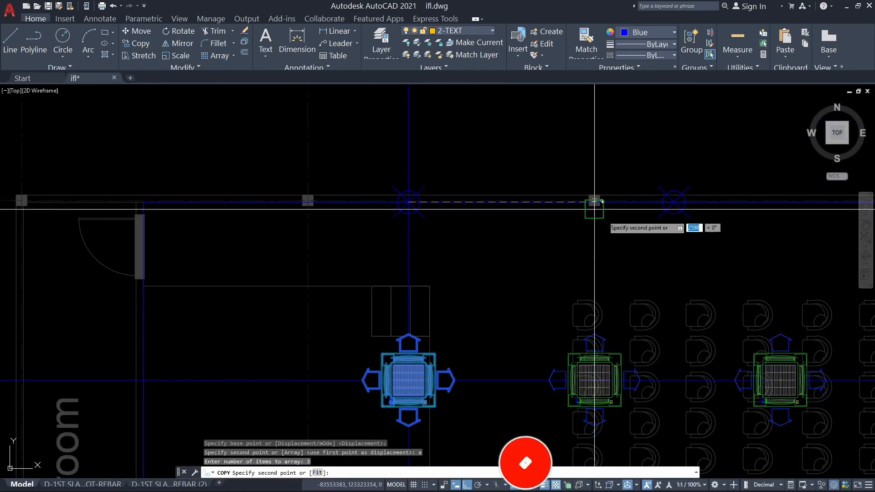
pyautogui.scroll(3, 512, 201)
pyautogui.scroll(-2, 267, 211)
pyautogui.scroll(3, 581, 219)
pyautogui.click(573, 215)
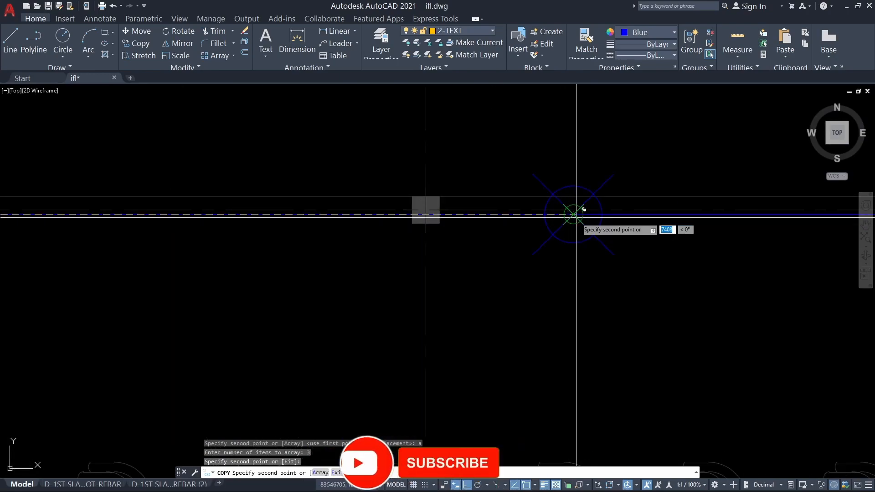
pyautogui.scroll(-4, 574, 213)
pyautogui.press('Escape')
pyautogui.press('Escape')
pyautogui.scroll(-1, 530, 289)
pyautogui.press('Escape')
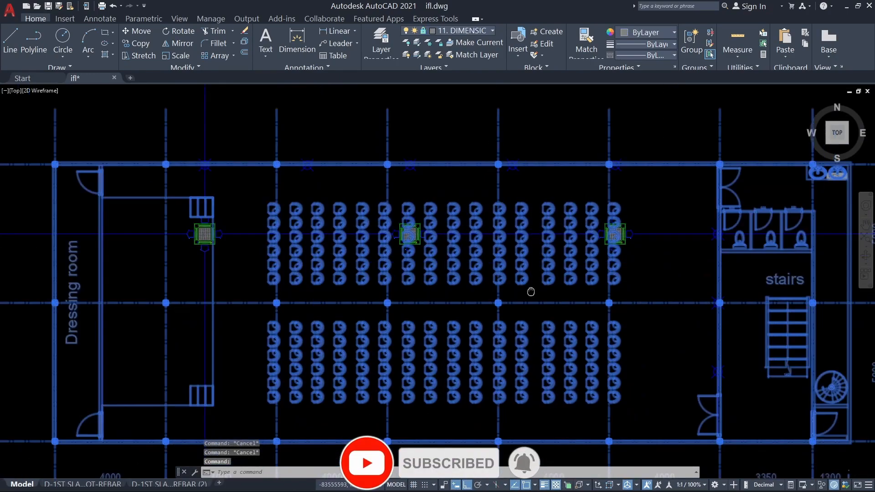
# Copy the three cassettes down to a second row, from the uppermost to the lowest division marker beside the stairs.
pyautogui.scroll(5, 156, 205)
pyautogui.scroll(-5, 215, 208)
pyautogui.click(228, 250)
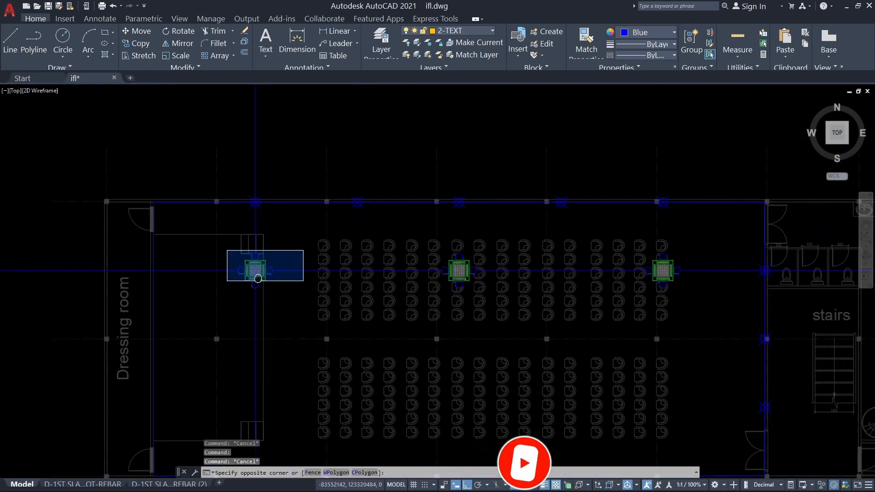
pyautogui.click(602, 301)
pyautogui.moveTo(601, 301); pyautogui.dragTo(532, 290, button='middle')
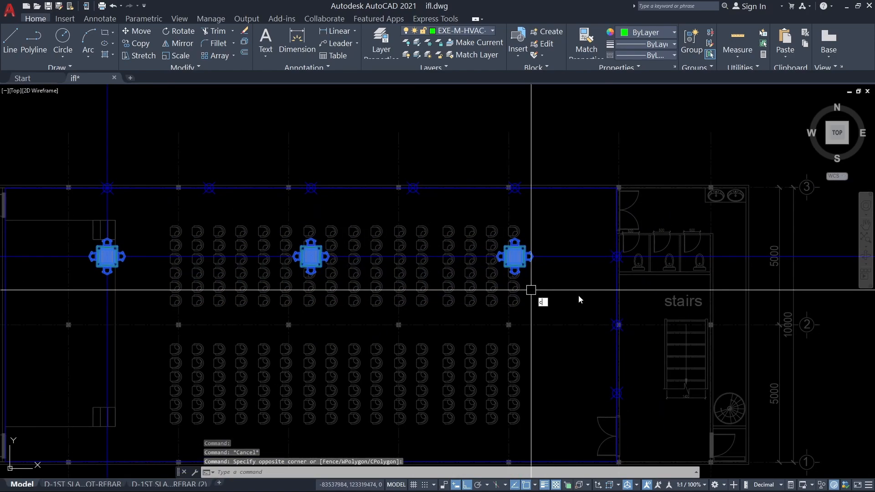
pyautogui.write('o')
pyautogui.press('Return')
pyautogui.scroll(6, 607, 269)
pyautogui.click(616, 257)
pyautogui.scroll(-4, 567, 312)
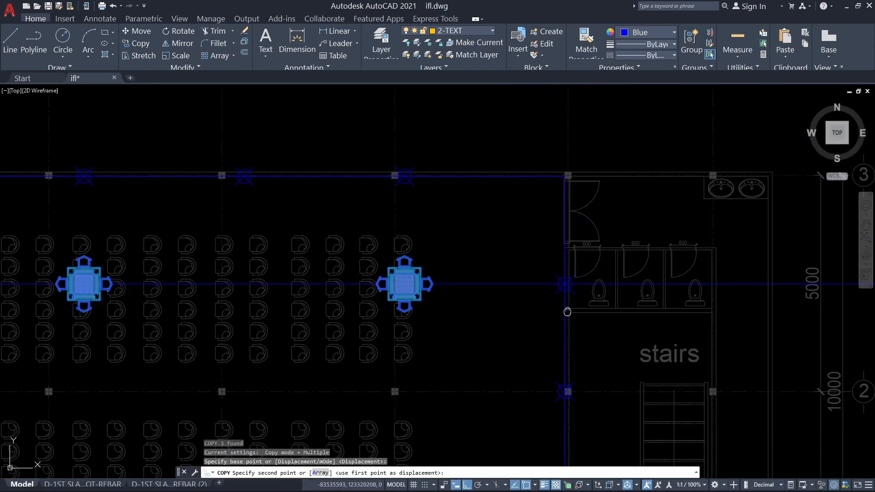
pyautogui.moveTo(568, 311); pyautogui.dragTo(565, 139, button='middle')
pyautogui.scroll(7, 535, 287)
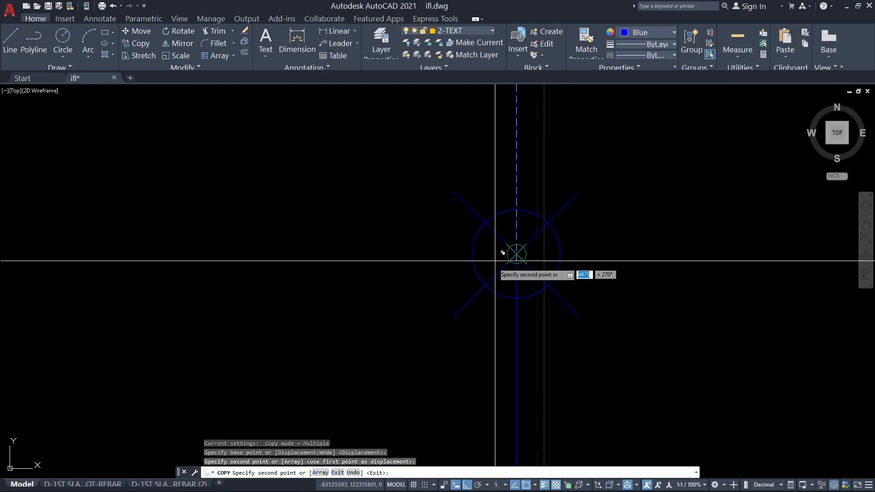
pyautogui.scroll(-10, 503, 253)
pyautogui.press('Escape')
pyautogui.press('Escape')
pyautogui.press('Escape')
pyautogui.scroll(1, 416, 255)
# Delete the vertical and horizontal construction lines crossing the hall.
pyautogui.click(415, 235)
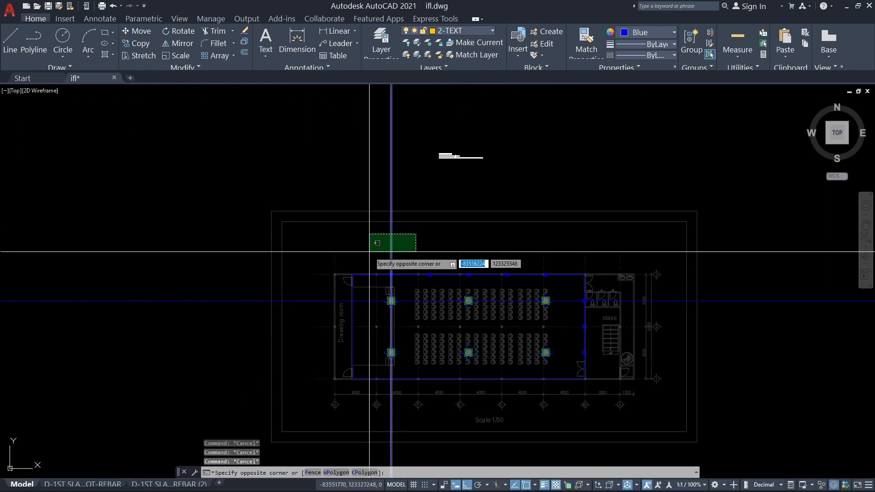
pyautogui.click(369, 252)
pyautogui.scroll(3, 381, 235)
pyautogui.click(348, 242)
pyautogui.click(319, 274)
pyautogui.press('Delete')
# Select all similar division markers on the hall's walls and erase them.
pyautogui.scroll(2, 365, 273)
pyautogui.moveTo(364, 273); pyautogui.dragTo(392, 278, button='middle')
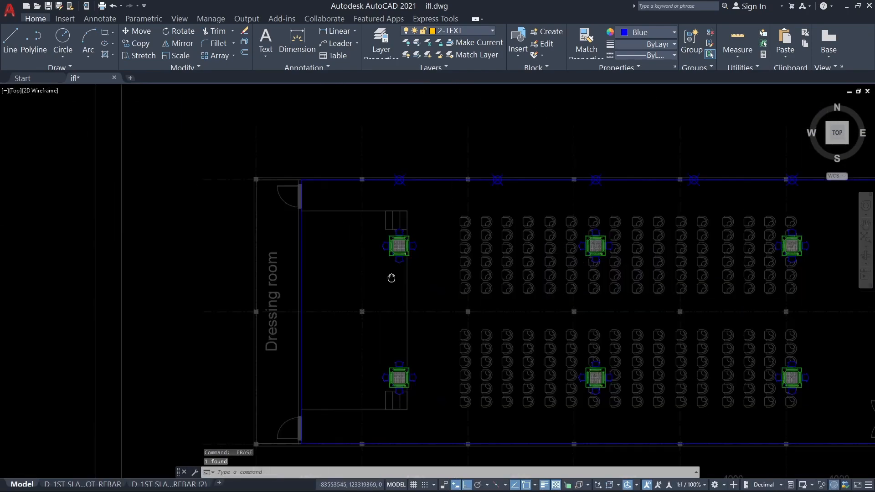
pyautogui.scroll(4, 387, 205)
pyautogui.press('Escape')
pyautogui.press('Escape')
pyautogui.click(388, 149)
pyautogui.rightClick(380, 145)
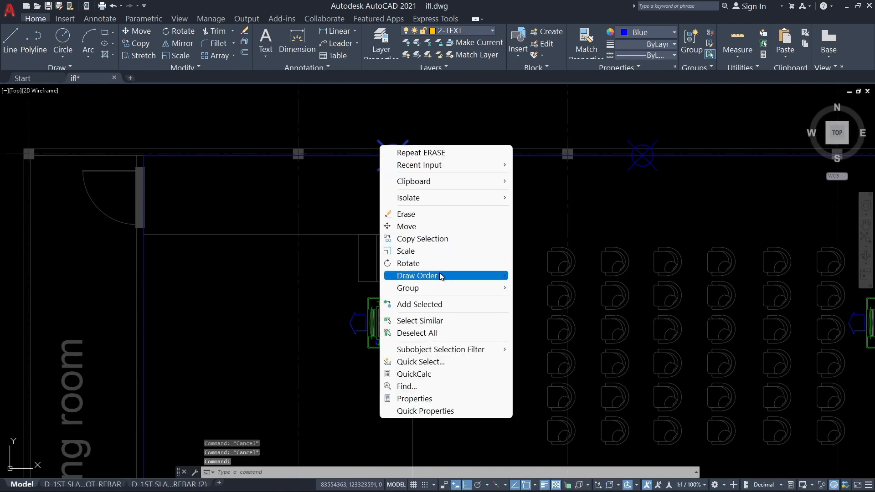
pyautogui.click(420, 321)
pyautogui.scroll(-3, 467, 287)
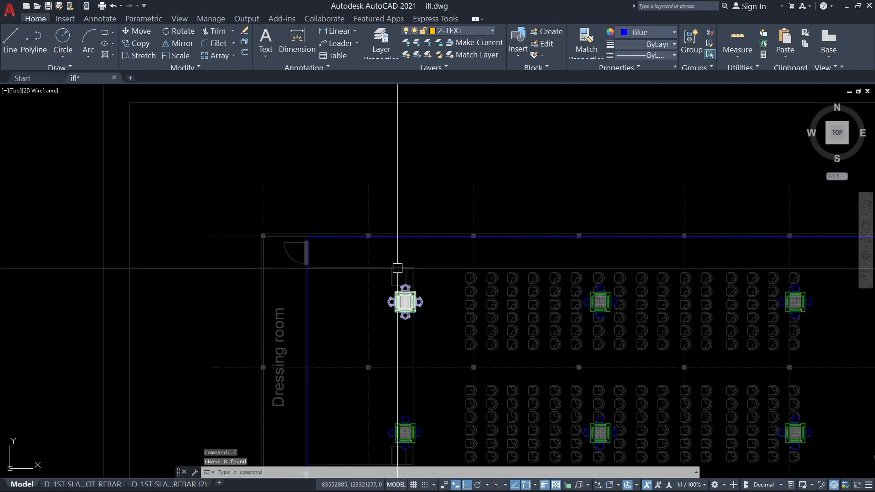
# Erase the blue rectangle and wall polylines outlining the hall.
pyautogui.press('Escape')
pyautogui.moveTo(424, 240)
pyautogui.mouseDown(button='middle')
pyautogui.moveTo(371, 244)
pyautogui.moveTo(535, 270)
pyautogui.moveTo(536, 278)
pyautogui.moveTo(571, 233)
pyautogui.mouseUp(button='middle')
pyautogui.press('Escape')
pyautogui.press('Escape')
pyautogui.press('Escape')
pyautogui.scroll(-2, 593, 246)
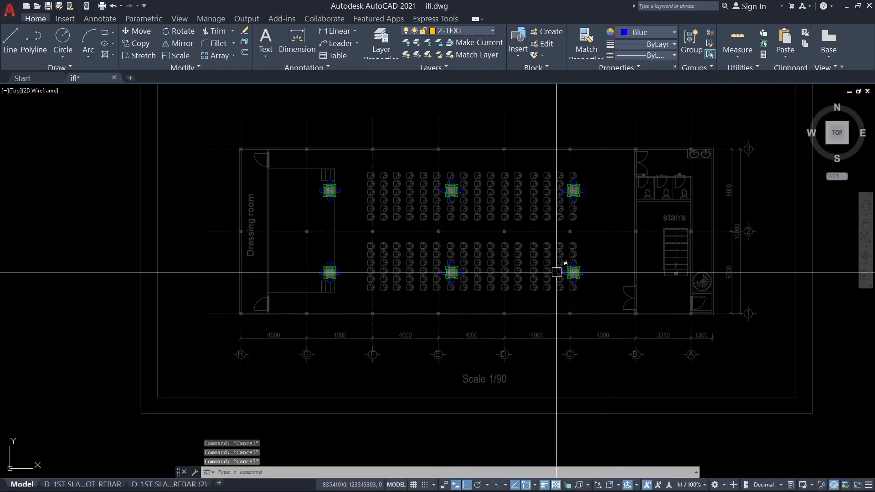
pyautogui.scroll(2, 565, 266)
pyautogui.scroll(2, 544, 230)
pyautogui.scroll(-4, 590, 207)
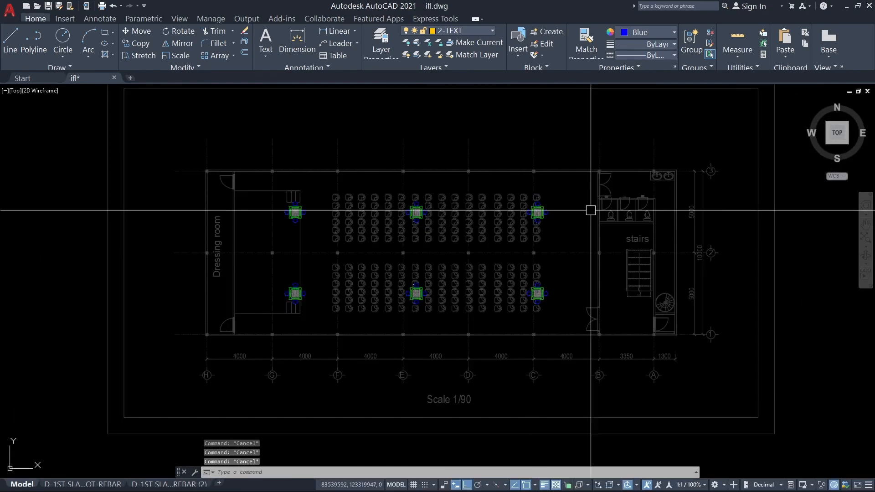
# Copy the red outdoor AC unit by its centre onto the centre of the upper cassette near the dressing room.
pyautogui.scroll(4, 570, 231)
pyautogui.moveTo(478, 239); pyautogui.dragTo(487, 234, button='middle')
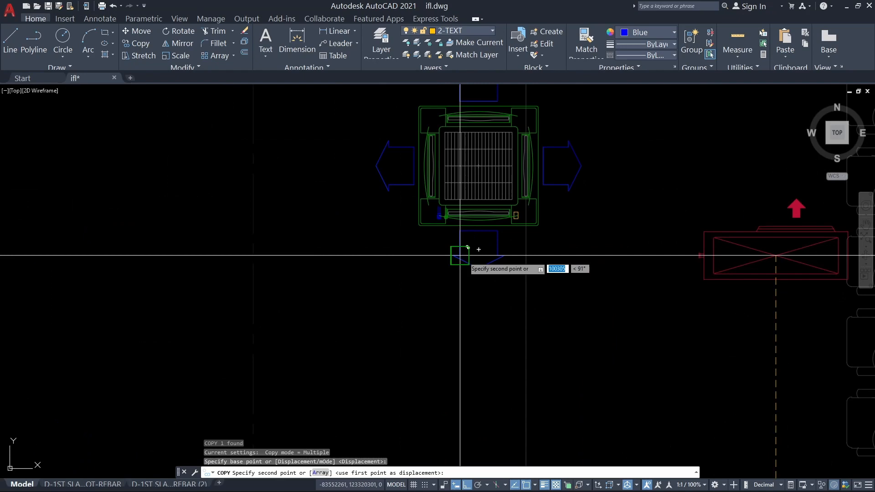
pyautogui.scroll(2, 452, 235)
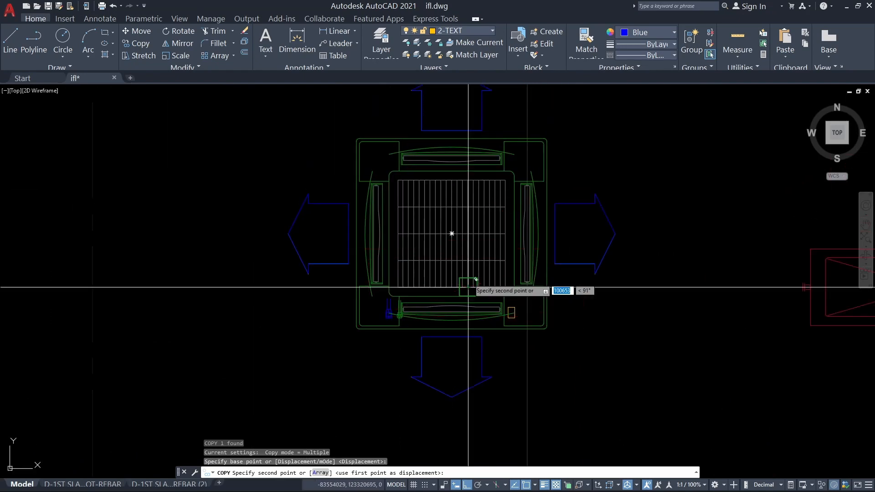
pyautogui.scroll(5, 452, 234)
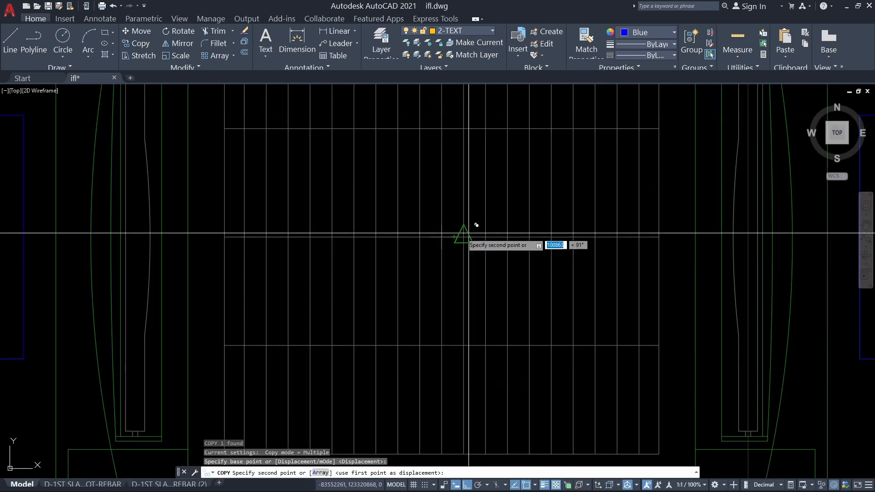
pyautogui.click(449, 232)
pyautogui.scroll(-6, 452, 237)
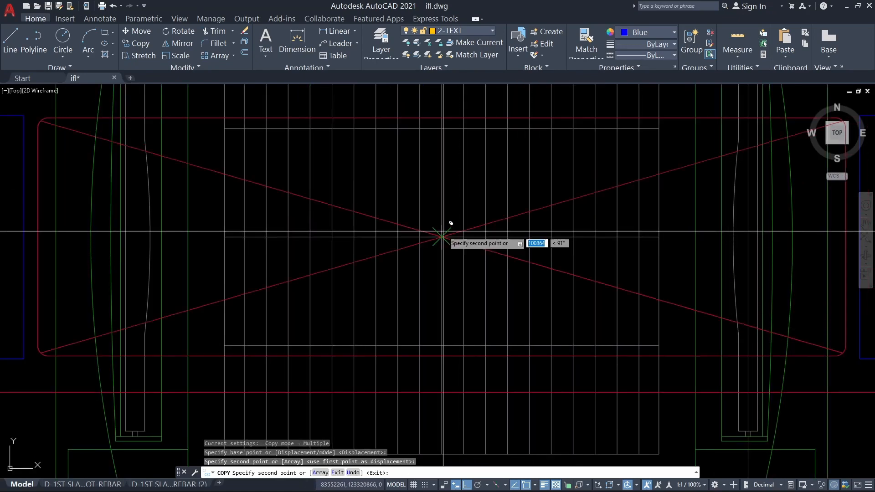
pyautogui.press('Escape')
# Move the copied outdoor unit straight up so its base sits on the outer face of the hall's upper wall.
pyautogui.moveTo(455, 259); pyautogui.dragTo(431, 252, button='middle')
pyautogui.write('m')
pyautogui.press('Return')
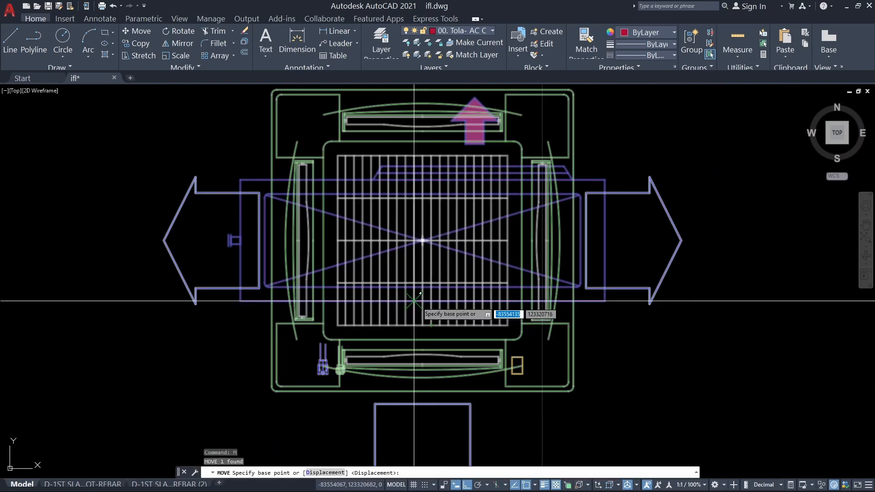
pyautogui.click(443, 287)
pyautogui.scroll(-8, 452, 320)
pyautogui.scroll(7, 461, 208)
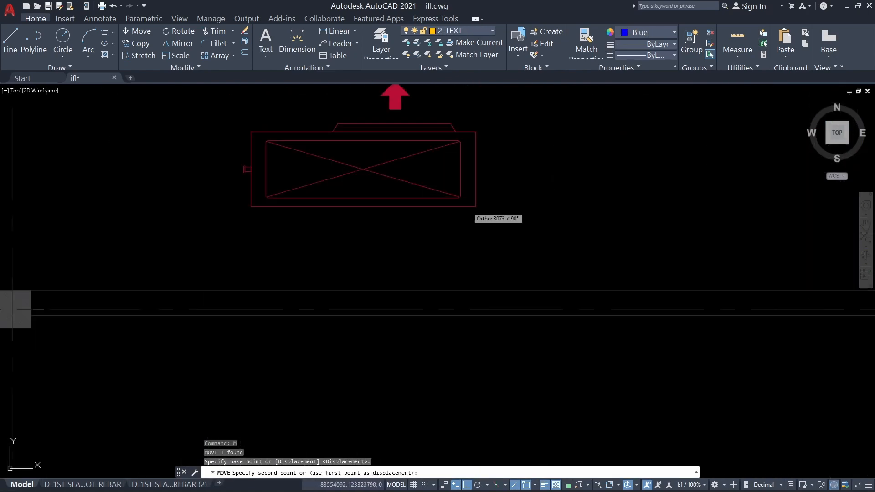
pyautogui.click(378, 280)
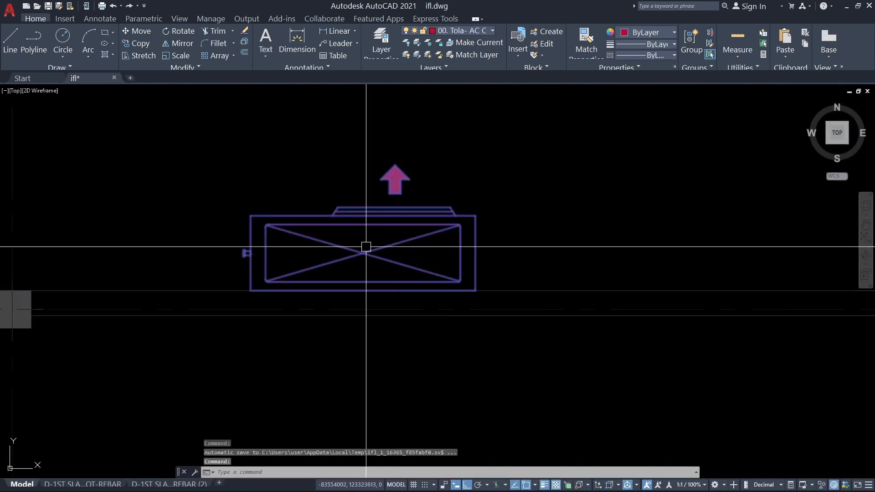
# Copy the outdoor unit as a 3-item array along the upper wall, using the centre-to-centre spacing of the upper-row cassettes.
pyautogui.moveTo(357, 266); pyautogui.dragTo(357, 253, button='middle')
pyautogui.write('co')
pyautogui.press('Return')
pyautogui.scroll(-6, 359, 251)
pyautogui.scroll(10, 374, 278)
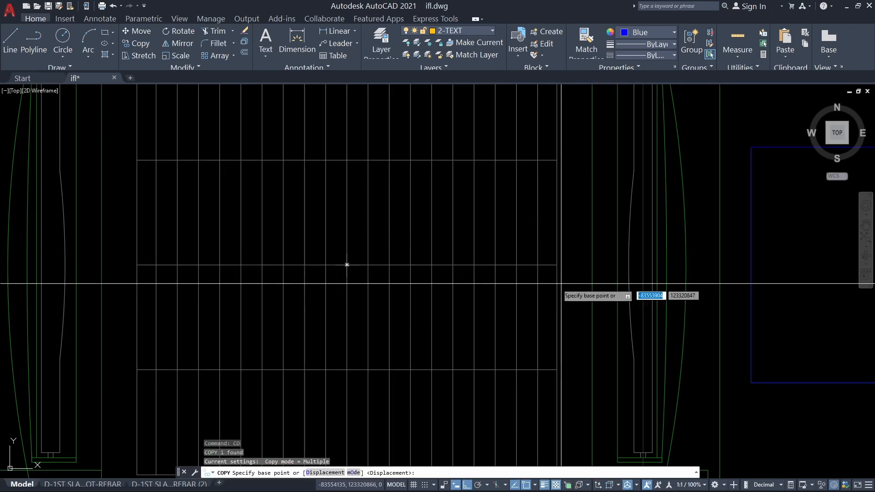
pyautogui.click(347, 265)
pyautogui.scroll(-8, 361, 265)
pyautogui.write('a')
pyautogui.press('Return')
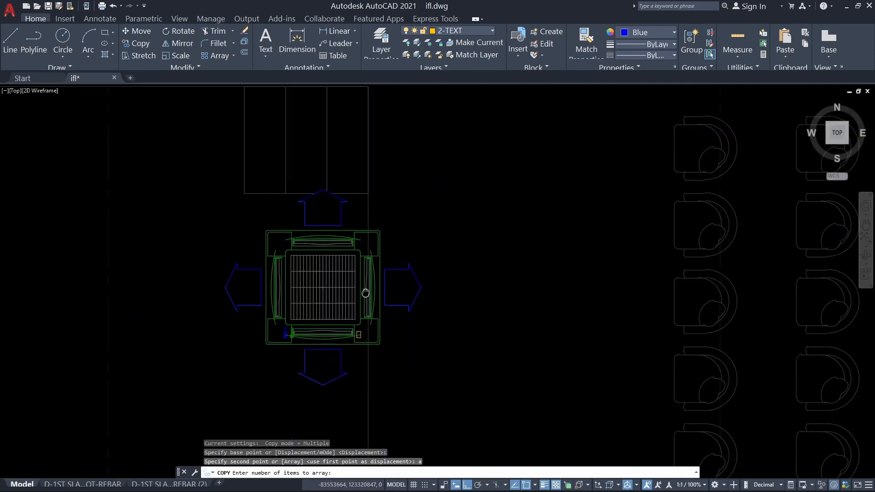
pyautogui.write('3')
pyautogui.press('Return')
pyautogui.scroll(-5, 372, 320)
pyautogui.scroll(10, 459, 293)
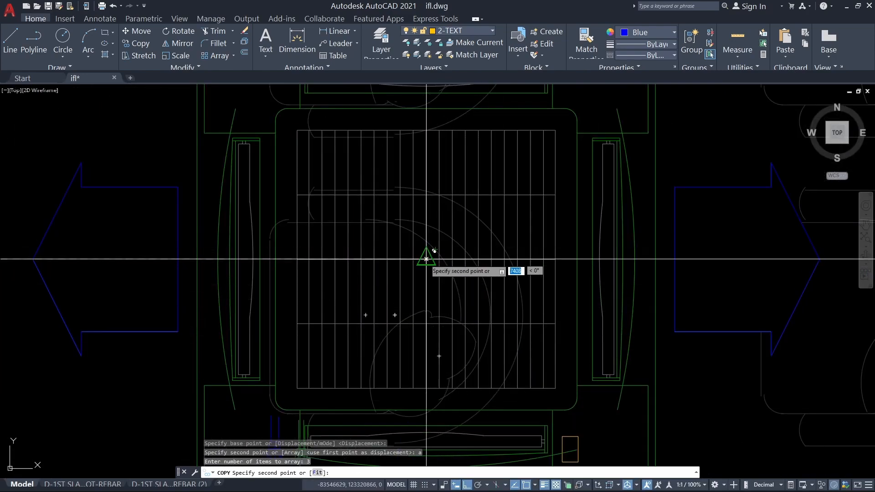
pyautogui.click(426, 260)
pyautogui.press('Escape')
pyautogui.press('Escape')
pyautogui.press('Escape')
# Copy the outdoor unit nearest the dressing room straight up, clear of the hall's upper wall.
pyautogui.scroll(-6, 426, 260)
pyautogui.scroll(6, 326, 236)
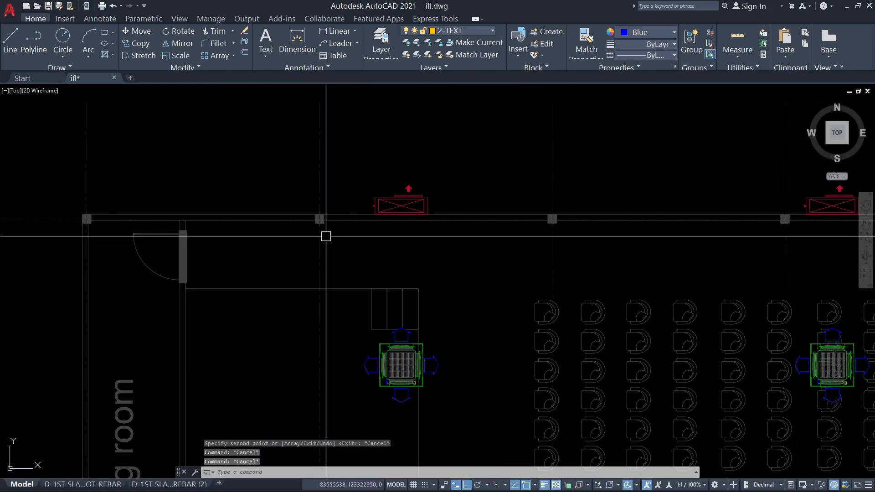
pyautogui.click(385, 199)
pyautogui.moveTo(657, 166); pyautogui.dragTo(232, 186, button='middle')
pyautogui.moveTo(244, 216); pyautogui.dragTo(460, 225, button='middle')
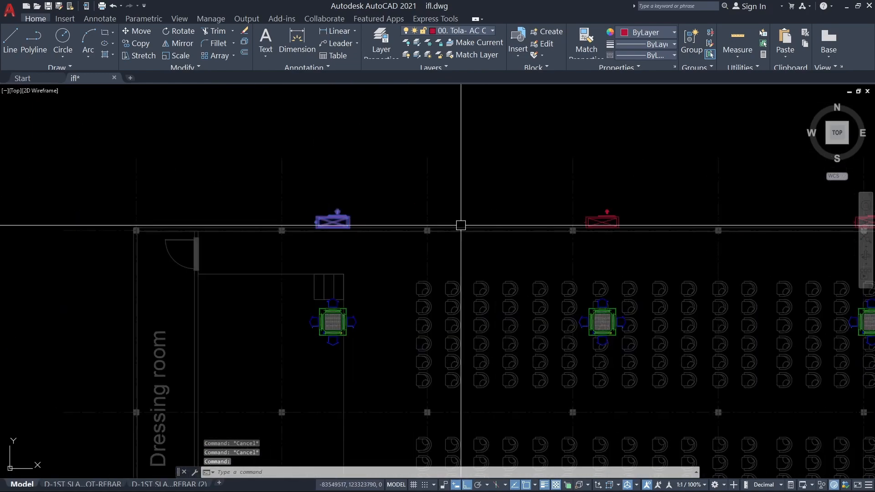
pyautogui.press('Return')
pyautogui.click(346, 250)
pyautogui.scroll(4, 397, 249)
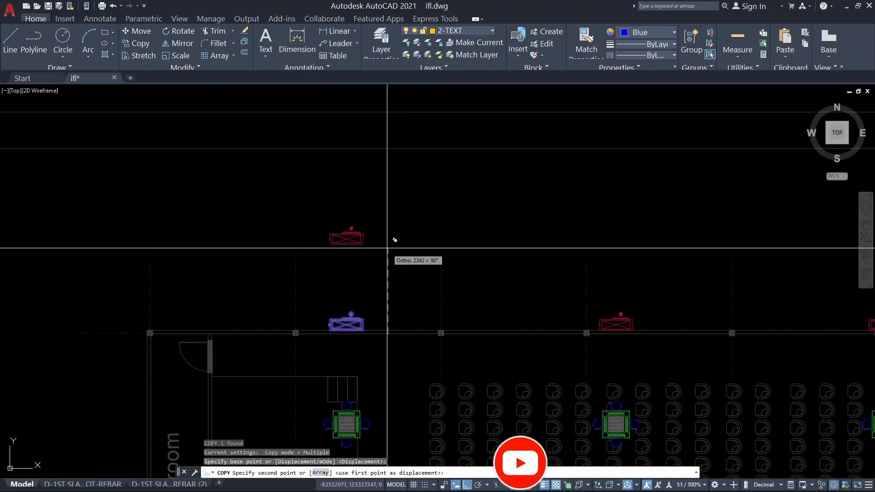
pyautogui.click(356, 222)
# Rotate the upper copy of the outdoor unit by 180° so its arrow points down.
pyautogui.moveTo(306, 248); pyautogui.dragTo(285, 193, button='middle')
pyautogui.write('ro')
pyautogui.press('Return')
pyautogui.click(180, 161)
pyautogui.click(332, 180)
# Move the rotated outdoor unit straight down by its back edge midpoint onto the outer face of the hall's lower wall.
pyautogui.click(275, 265)
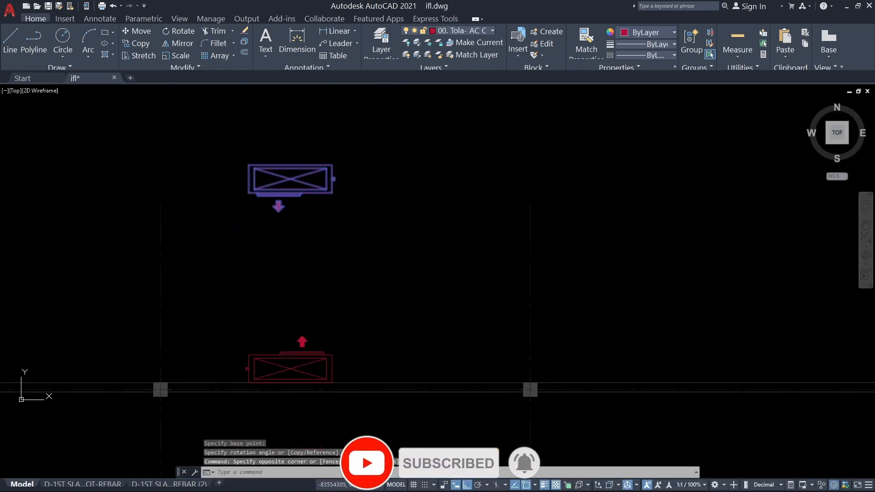
pyautogui.write('m')
pyautogui.press('Return')
pyautogui.scroll(6, 283, 167)
pyautogui.click(323, 164)
pyautogui.scroll(-6, 334, 260)
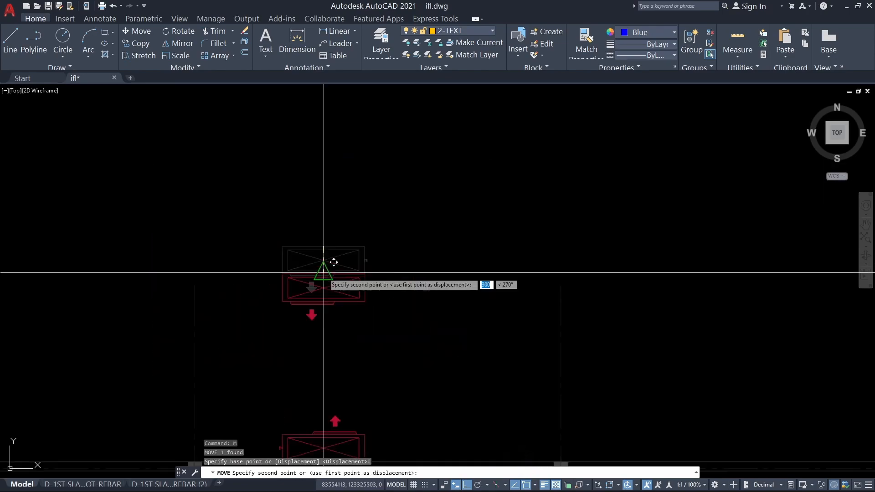
pyautogui.scroll(5, 336, 267)
pyautogui.moveTo(317, 197); pyautogui.dragTo(401, 399, button='middle')
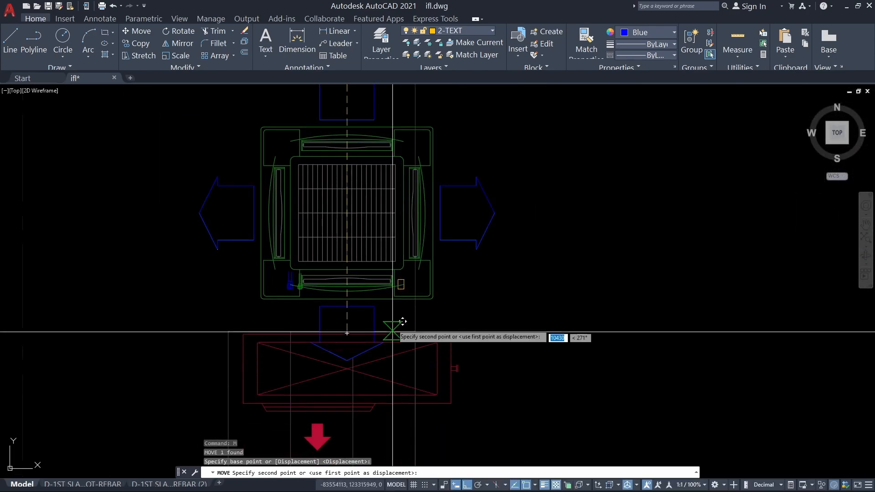
pyautogui.scroll(-6, 368, 321)
pyautogui.moveTo(363, 324); pyautogui.dragTo(349, 151, button='middle')
pyautogui.scroll(6, 346, 288)
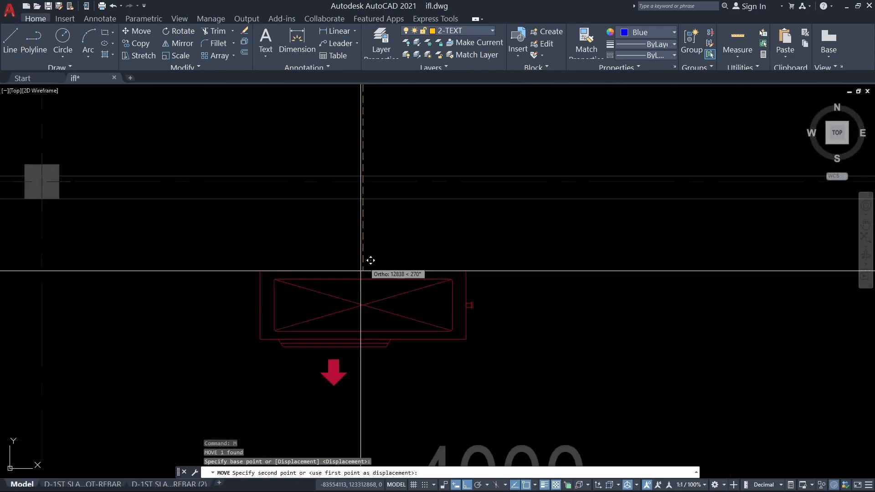
pyautogui.click(363, 202)
# Try to copy the lower-wall outdoor unit as a 3-item array, starting from the centre of the lower cassette near the dressing room.
pyautogui.click(379, 248)
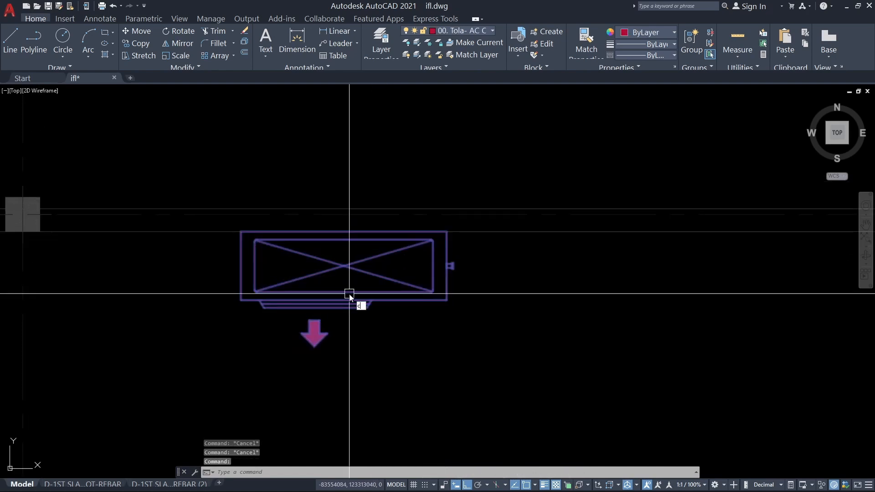
pyautogui.write('co')
pyautogui.press('Return')
pyautogui.scroll(-4, 370, 438)
pyautogui.moveTo(352, 152); pyautogui.dragTo(363, 253, button='middle')
pyautogui.scroll(4, 381, 228)
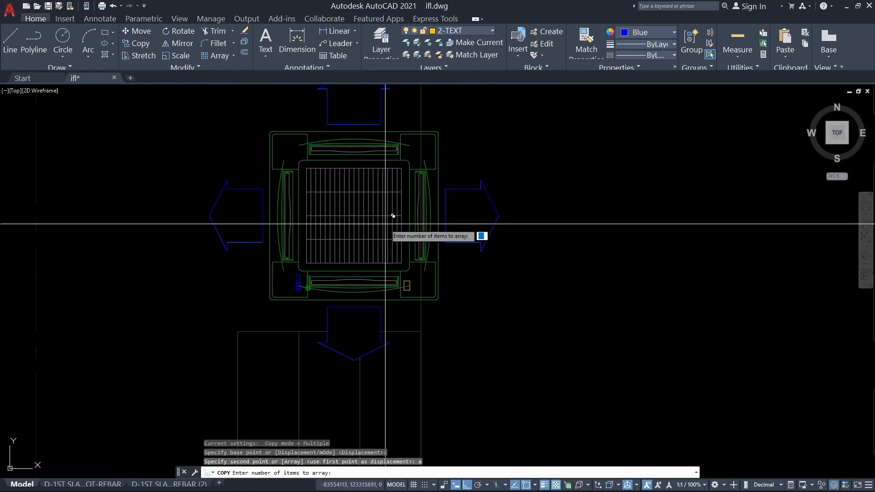
pyautogui.write('3')
pyautogui.press('Return')
pyautogui.moveTo(386, 224); pyautogui.dragTo(315, 230, button='middle')
pyautogui.write('7400')
pyautogui.press('Return')
# Place a copy of the lower-wall outdoor unit in line with the middle lower cassette, using that cassette's centre as the second point.
pyautogui.scroll(-8, 730, 244)
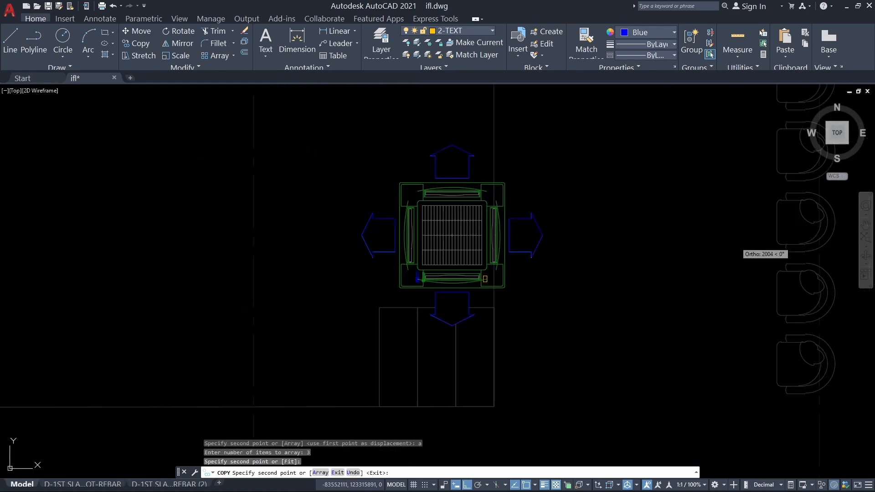
pyautogui.moveTo(731, 246); pyautogui.dragTo(304, 281, button='middle')
pyautogui.scroll(6, 526, 284)
pyautogui.scroll(2, 420, 269)
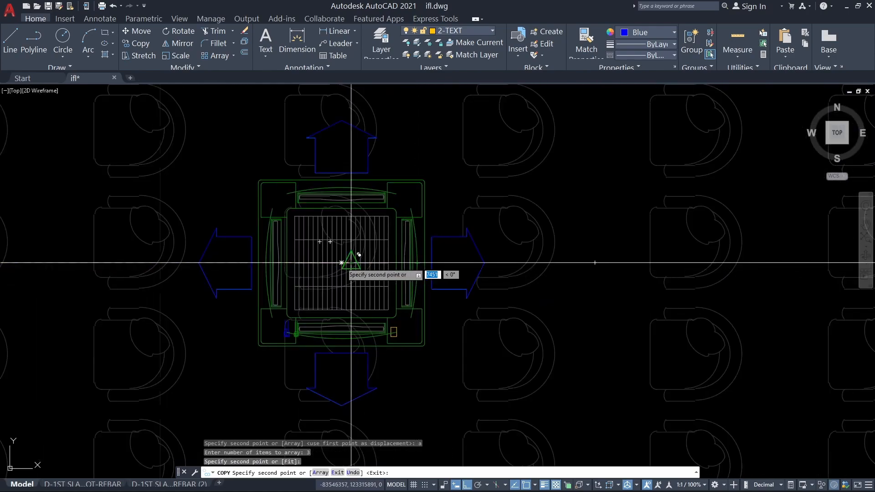
pyautogui.click(341, 263)
pyautogui.scroll(-8, 345, 261)
pyautogui.moveTo(345, 260); pyautogui.dragTo(345, 244, button='middle')
pyautogui.press('Escape')
pyautogui.press('Escape')
pyautogui.press('Escape')
pyautogui.press('Escape')
pyautogui.scroll(-4, 443, 336)
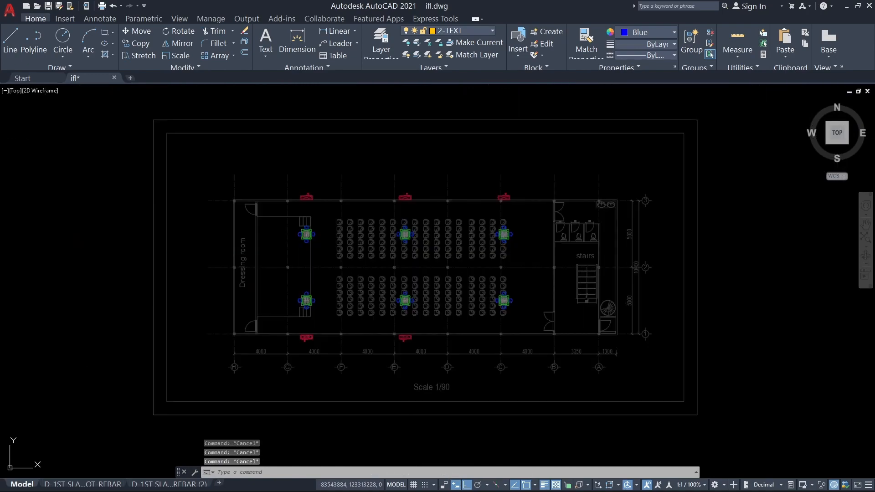
# Copy the middle lower-wall outdoor unit into line with the lower cassette nearest the stairs, measuring from cassette centre to cassette centre.
pyautogui.moveTo(726, 330); pyautogui.dragTo(631, 314, button='middle')
pyautogui.scroll(6, 342, 319)
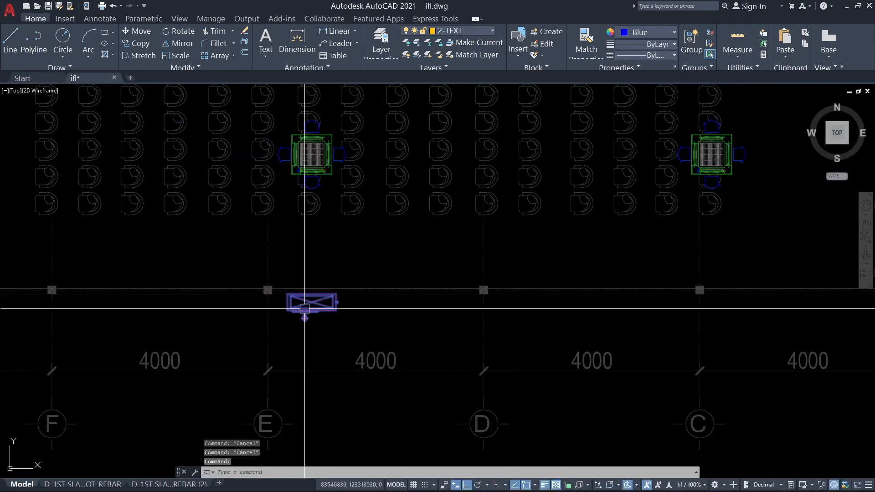
pyautogui.click(304, 308)
pyautogui.write('co')
pyautogui.press('Return')
pyautogui.scroll(7, 319, 205)
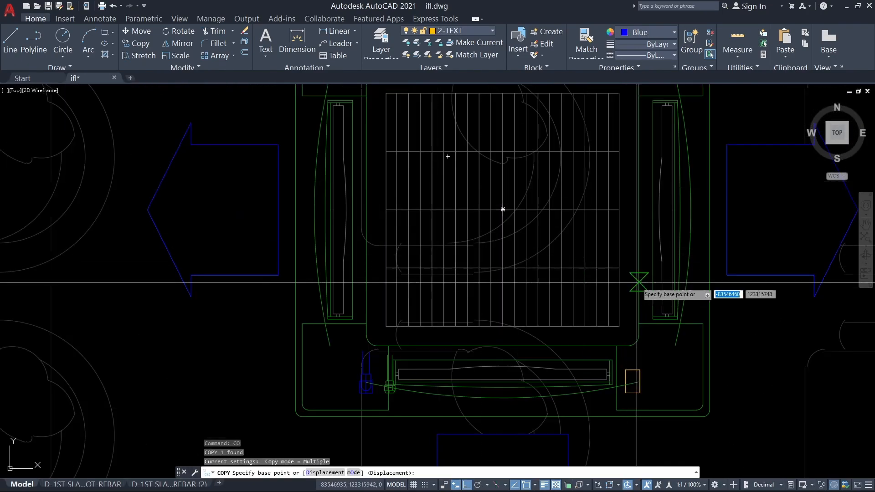
pyautogui.click(511, 212)
pyautogui.scroll(-8, 509, 213)
pyautogui.moveTo(510, 212); pyautogui.dragTo(313, 241, button='middle')
pyautogui.moveTo(758, 241); pyautogui.dragTo(367, 242, button='middle')
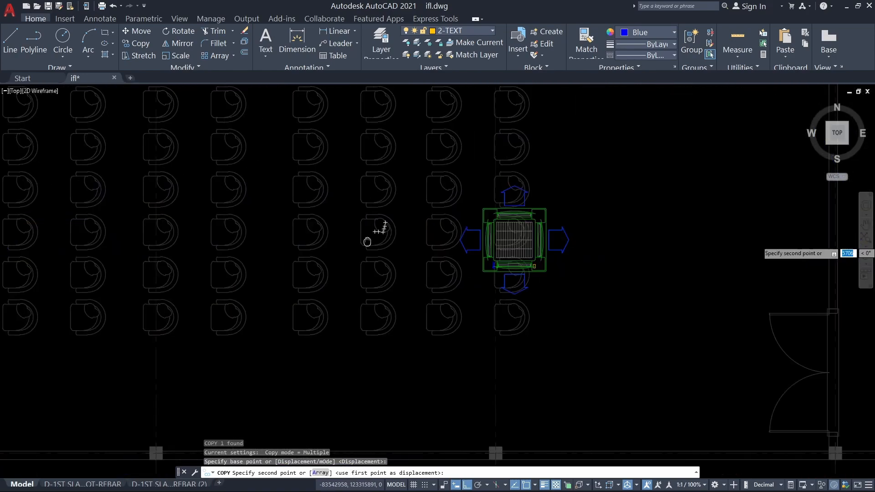
pyautogui.scroll(6, 561, 238)
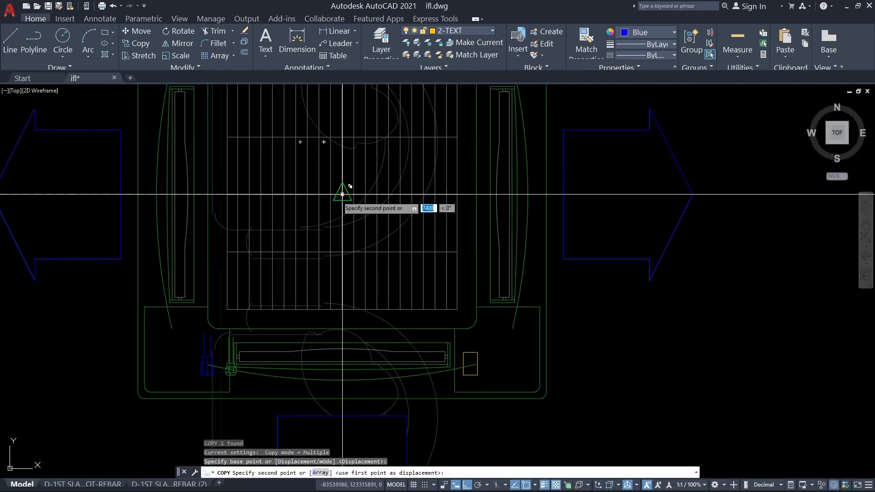
pyautogui.scroll(-3, 343, 194)
pyautogui.scroll(-6, 348, 224)
pyautogui.moveTo(403, 330); pyautogui.dragTo(486, 233, button='middle')
pyautogui.press('Escape')
pyautogui.press('Escape')
pyautogui.press('Escape')
pyautogui.scroll(-2, 487, 232)
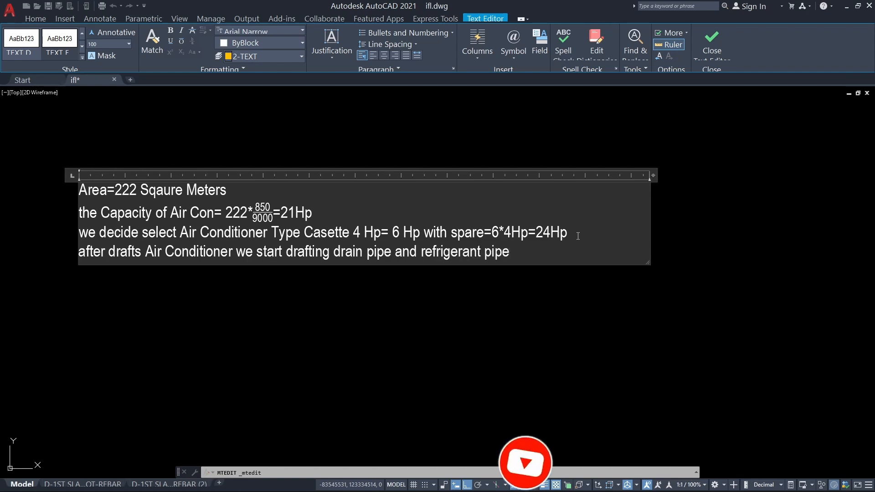
# Complete the calculation note with the line "after drafts Air Conditioner we start drafting drain pipe and refrigerant pipe".
pyautogui.write('air conditioner')
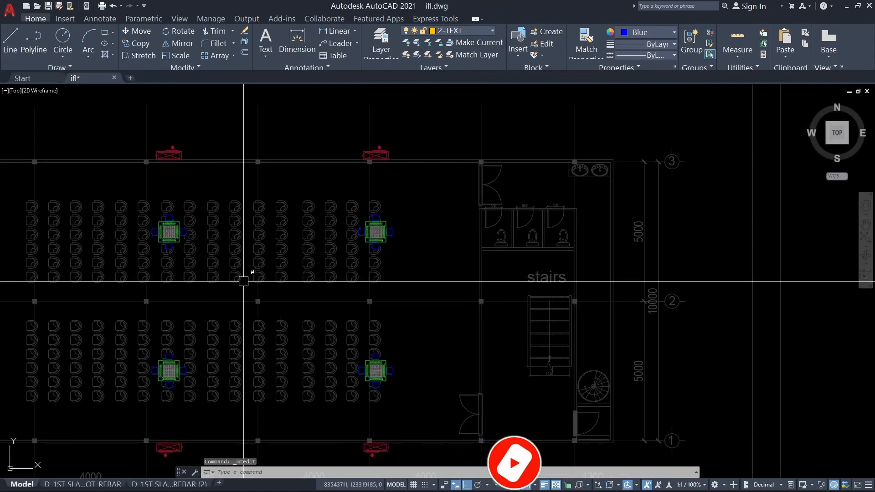
# Rotate the upper cassette near the dressing room by 180° about its centre so its pipe connections face the upper wall.
pyautogui.scroll(8, 273, 245)
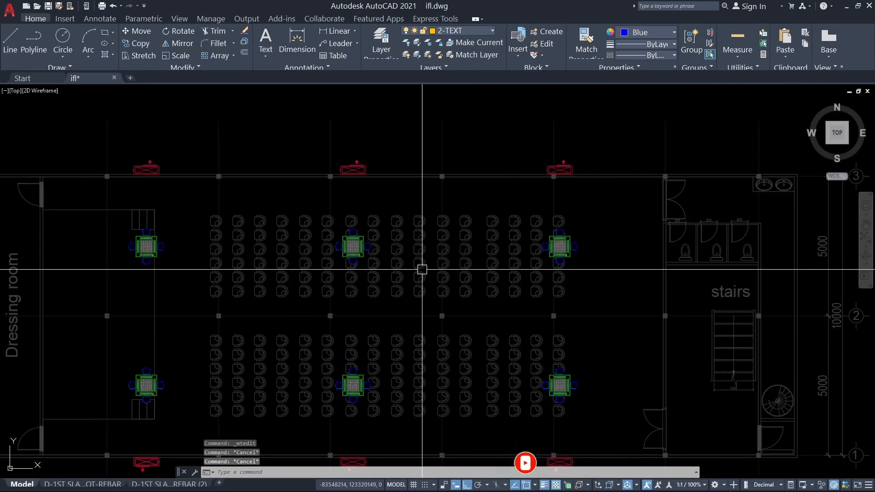
pyautogui.moveTo(274, 245); pyautogui.dragTo(317, 298, button='middle')
pyautogui.scroll(-4, 283, 300)
pyautogui.scroll(4, 309, 295)
pyautogui.scroll(2, 264, 323)
pyautogui.moveTo(264, 323); pyautogui.dragTo(390, 305, button='middle')
pyautogui.scroll(5, 293, 284)
pyautogui.moveTo(293, 284); pyautogui.dragTo(335, 296, button='middle')
pyautogui.scroll(-1, 347, 211)
pyautogui.scroll(-5, 358, 260)
pyautogui.click(358, 260)
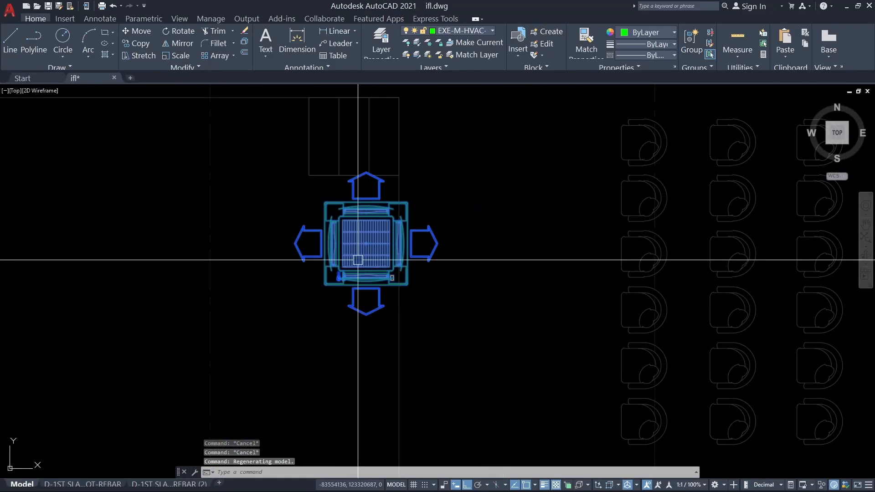
pyautogui.write('o')
pyautogui.press('Return')
pyautogui.scroll(2, 364, 256)
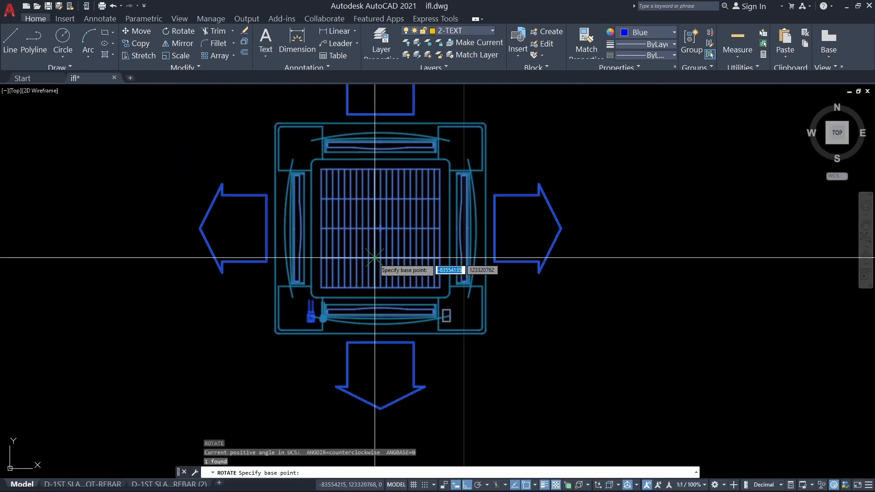
pyautogui.click(381, 228)
pyautogui.scroll(-3, 401, 256)
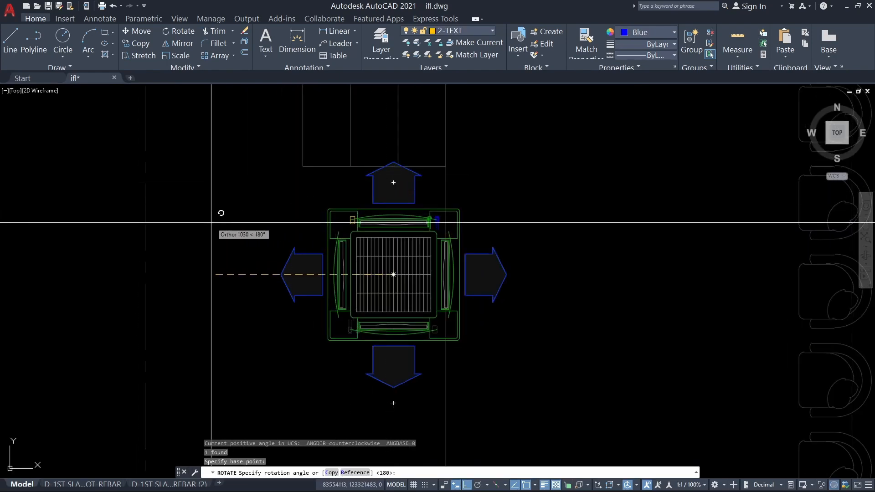
pyautogui.press('Escape')
# Draw a polyline from that cassette's blue pipe connection straight up into its outdoor unit, continuing left along the unit's lower edge.
pyautogui.scroll(4, 319, 238)
pyautogui.scroll(-6, 348, 273)
pyautogui.scroll(3, 357, 314)
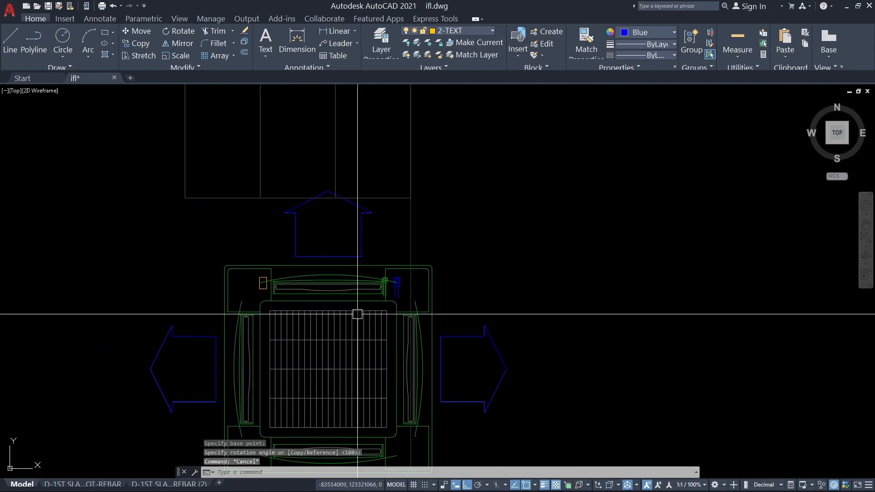
pyautogui.write('pl')
pyautogui.press('Return')
pyautogui.scroll(5, 385, 283)
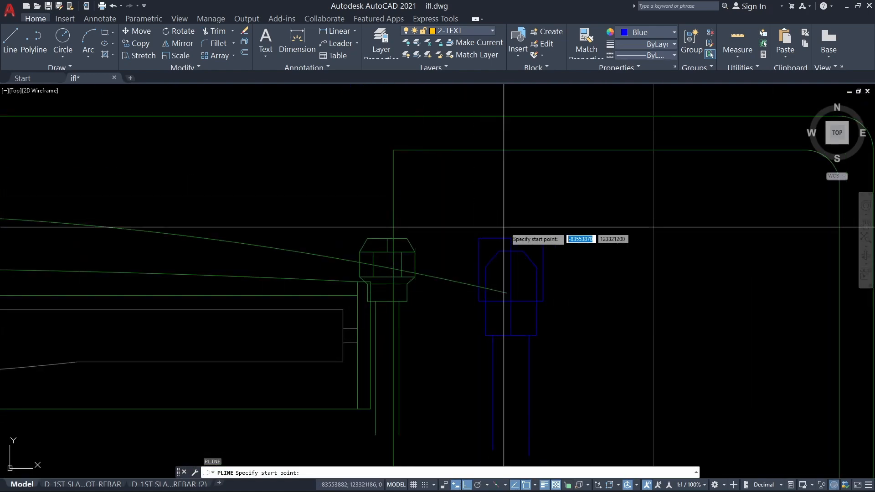
pyautogui.scroll(-4, 506, 225)
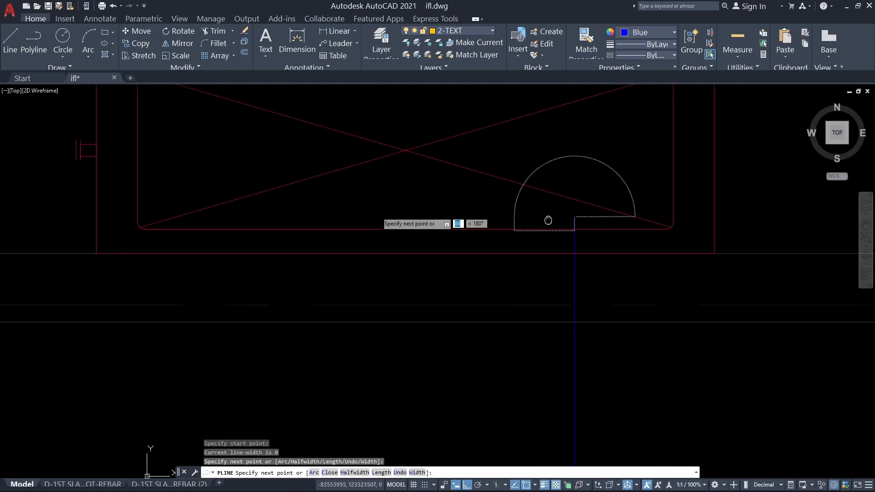
pyautogui.moveTo(548, 220); pyautogui.dragTo(836, 222, button='middle')
pyautogui.scroll(4, 486, 189)
pyautogui.click(285, 238)
pyautogui.press('Escape')
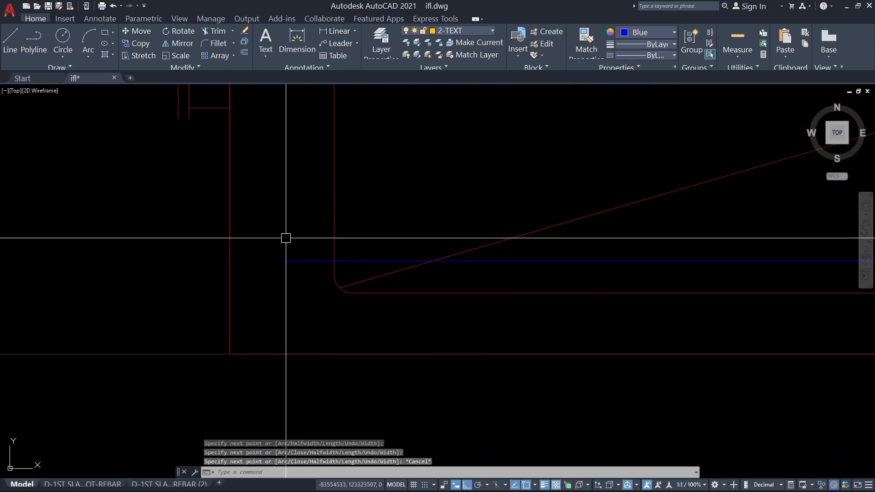
pyautogui.scroll(-5, 287, 239)
pyautogui.moveTo(300, 253); pyautogui.dragTo(334, 197, button='middle')
pyautogui.scroll(-5, 413, 287)
pyautogui.moveTo(496, 329); pyautogui.dragTo(293, 196, button='middle')
pyautogui.press('Escape')
pyautogui.press('Escape')
# Rotate the middle upper cassette by 180° about its centre.
pyautogui.scroll(-4, 514, 211)
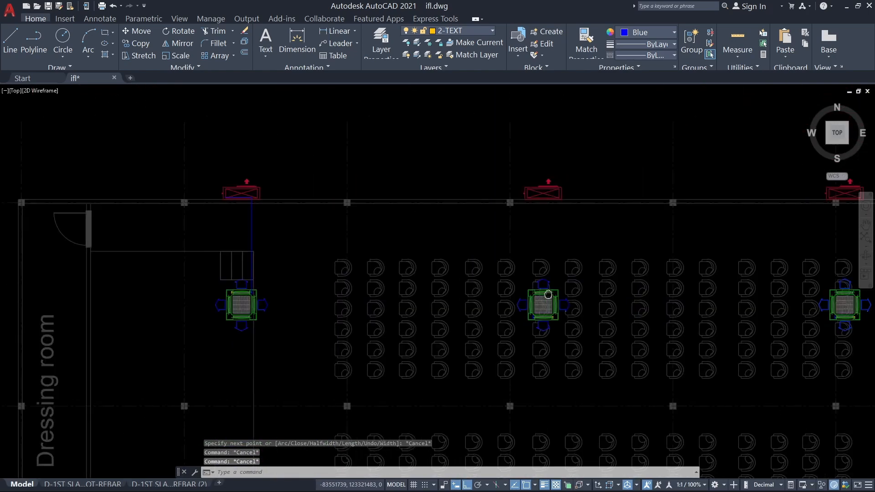
pyautogui.scroll(5, 543, 303)
pyautogui.click(562, 289)
pyautogui.scroll(2, 537, 268)
pyautogui.write('ro')
pyautogui.press('Return')
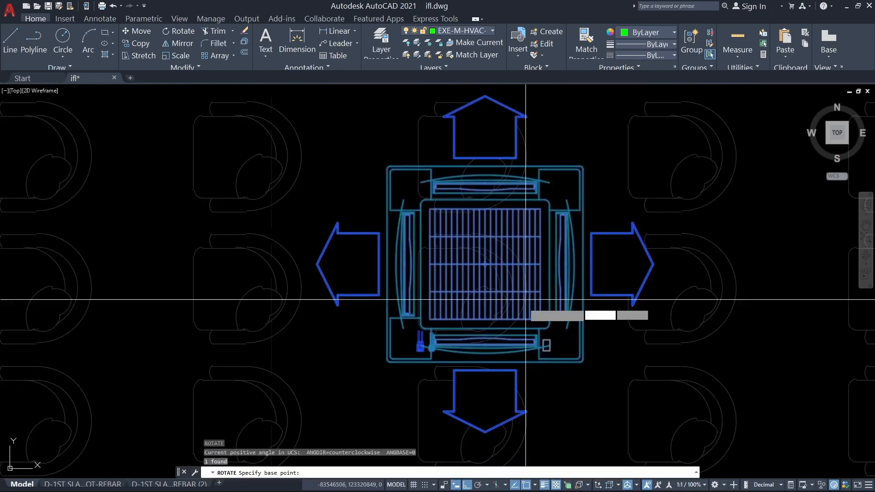
pyautogui.scroll(4, 522, 301)
pyautogui.click(440, 208)
pyautogui.scroll(-5, 450, 202)
pyautogui.scroll(6, 453, 238)
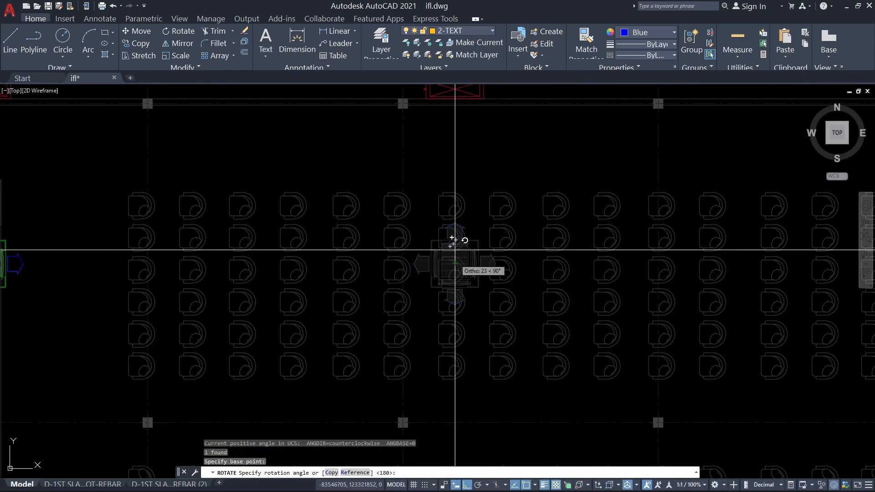
pyautogui.scroll(-4, 336, 173)
pyautogui.scroll(5, 237, 238)
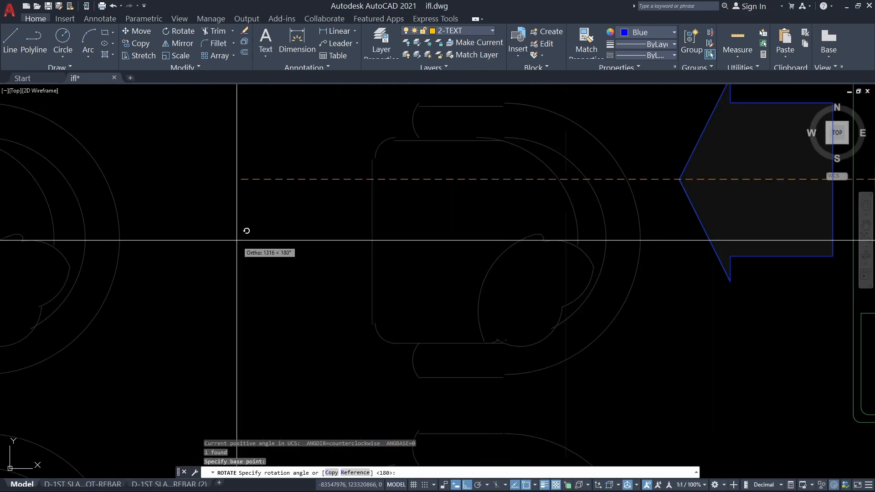
pyautogui.scroll(-4, 236, 239)
pyautogui.press('Escape')
pyautogui.scroll(-1, 392, 301)
pyautogui.press('Escape')
pyautogui.press('Escape')
# Draw a vertical polyline from the middle upper cassette's blue pipe connection up through the wall into its outdoor unit.
pyautogui.scroll(2, 441, 226)
pyautogui.moveTo(441, 226); pyautogui.dragTo(498, 259, button='middle')
pyautogui.write('pl')
pyautogui.press('Return')
pyautogui.scroll(4, 453, 228)
pyautogui.click(499, 237)
pyautogui.scroll(-5, 498, 173)
pyautogui.scroll(8, 524, 269)
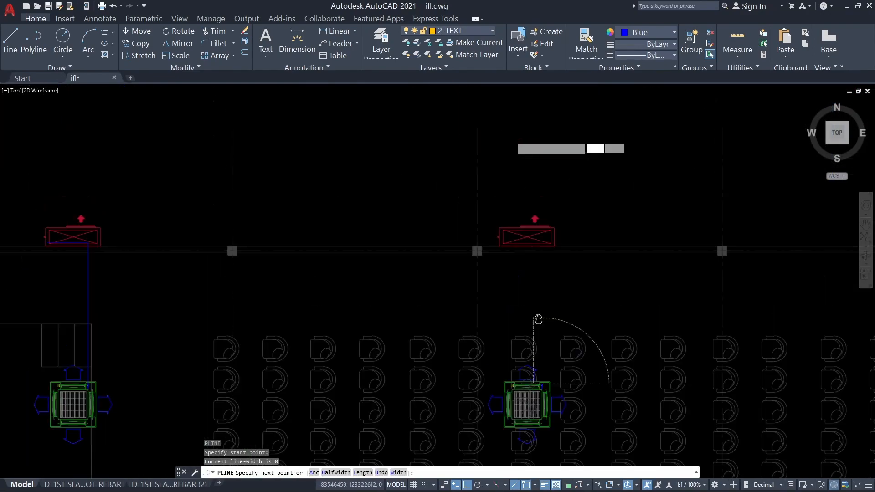
pyautogui.press('Escape')
pyautogui.scroll(-3, 462, 240)
# Move the middle outdoor unit horizontally to the right along the upper wall.
pyautogui.moveTo(462, 240); pyautogui.dragTo(473, 252, button='middle')
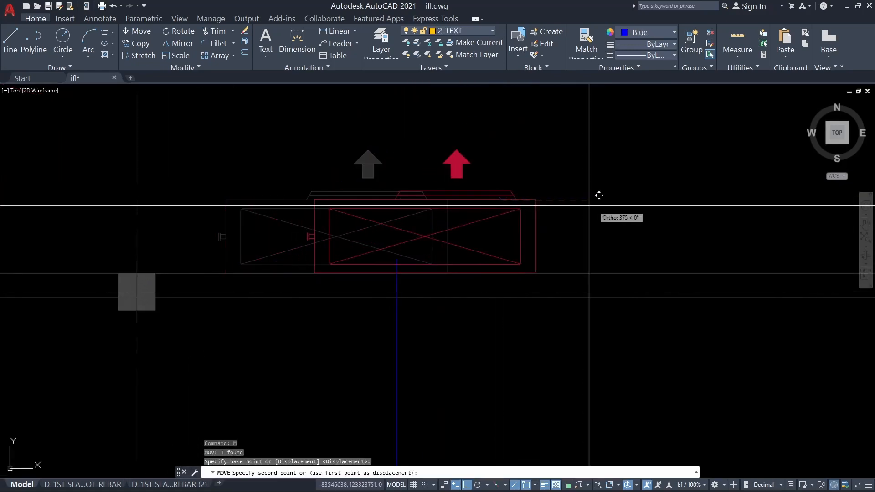
pyautogui.click(666, 215)
pyautogui.scroll(-5, 430, 218)
pyautogui.moveTo(430, 218); pyautogui.dragTo(857, 192, button='middle')
pyautogui.press('Escape')
pyautogui.press('Escape')
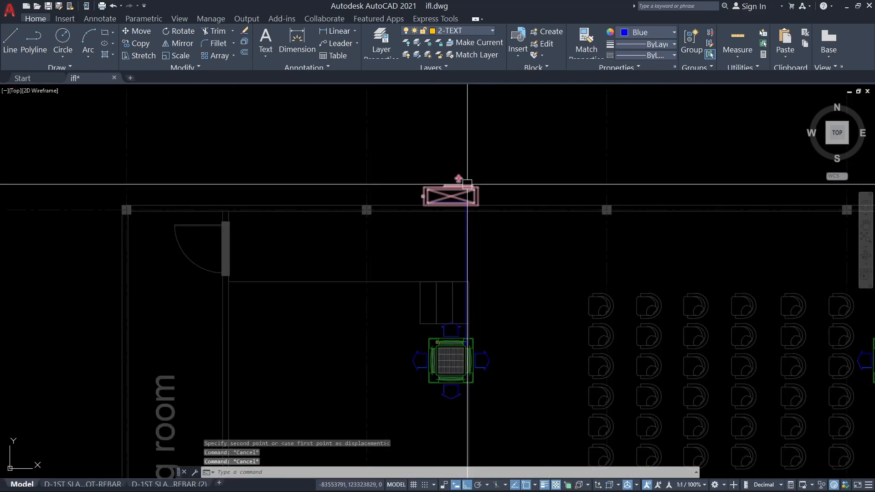
# Trim off the horizontal part of the blue pipe line inside the outdoor unit nearest the dressing room.
pyautogui.scroll(5, 470, 196)
pyautogui.moveTo(470, 196); pyautogui.dragTo(500, 212, button='middle')
pyautogui.press('Return')
pyautogui.scroll(4, 477, 220)
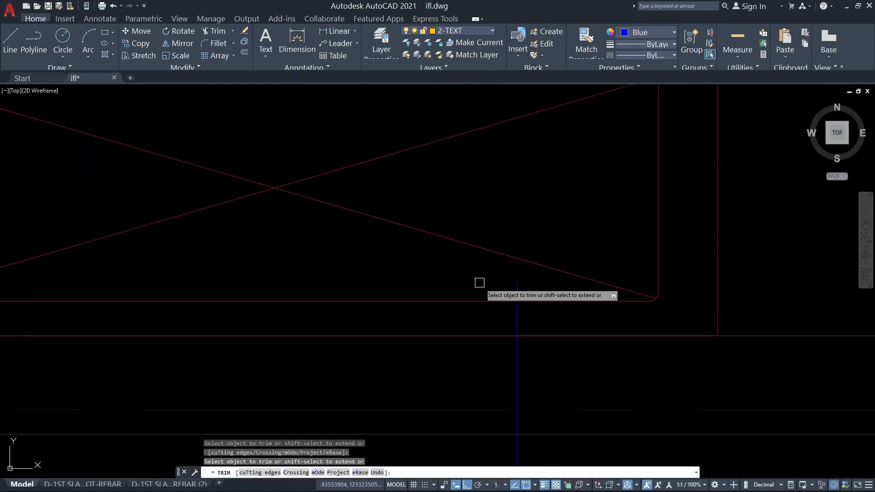
pyautogui.press('Escape')
pyautogui.scroll(-4, 508, 270)
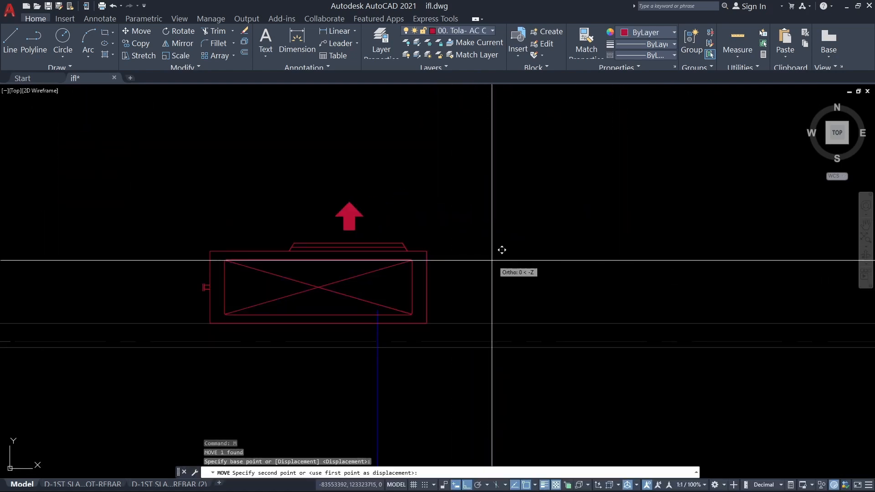
# Shift the middle upper outdoor unit horizontally to the right so its left end lines up with the blue pipe line.
pyautogui.press('Escape')
pyautogui.press('Escape')
pyautogui.press('Escape')
pyautogui.scroll(-6, 534, 254)
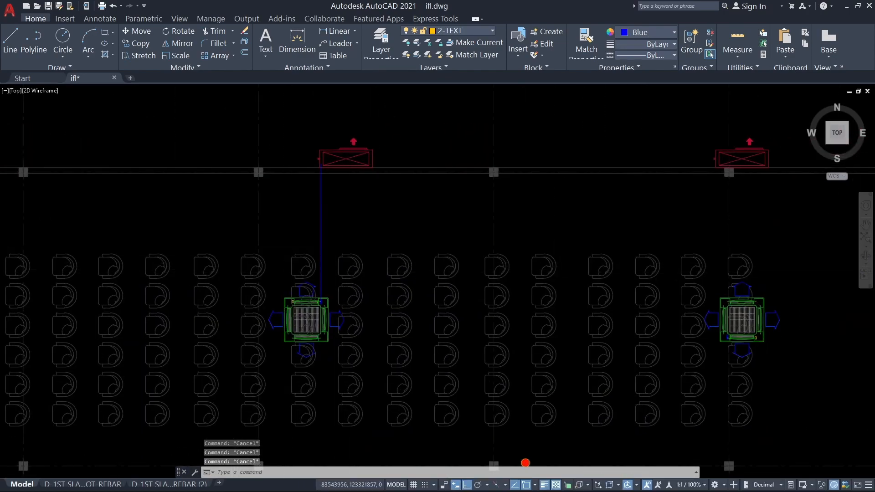
pyautogui.scroll(4, 331, 275)
pyautogui.scroll(-4, 386, 291)
pyautogui.scroll(4, 395, 266)
pyautogui.click(377, 176)
pyautogui.click(333, 182)
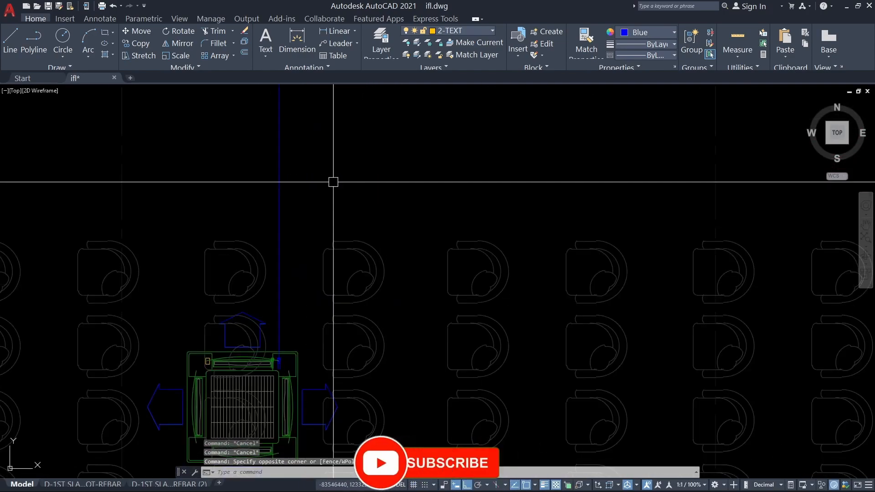
pyautogui.moveTo(333, 182); pyautogui.dragTo(328, 213, button='middle')
pyautogui.click(328, 212)
pyautogui.click(256, 209)
pyautogui.moveTo(278, 200); pyautogui.dragTo(278, 232, button='middle')
pyautogui.write('c')
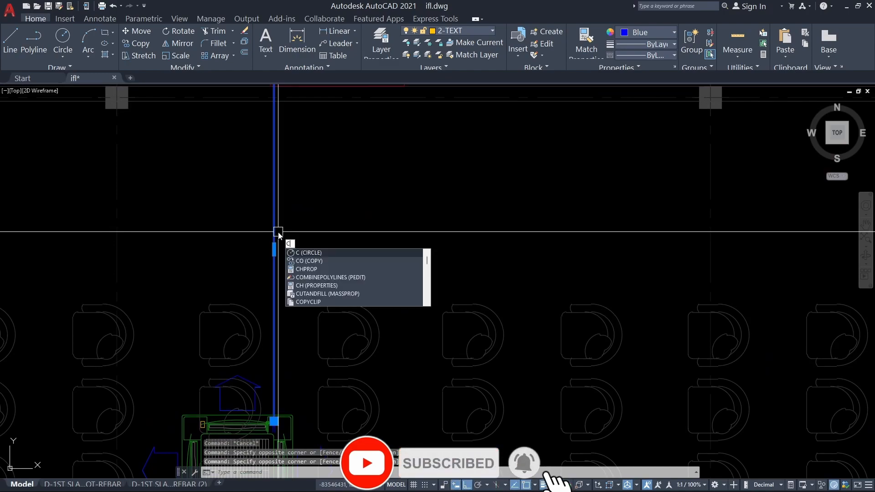
pyautogui.write('o')
pyautogui.press('Return')
pyautogui.scroll(-6, 354, 394)
pyautogui.press('Escape')
# Rotate the upper cassette nearest the stairs by 180° about its centre.
pyautogui.moveTo(611, 395); pyautogui.dragTo(422, 252, button='middle')
pyautogui.scroll(6, 411, 272)
pyautogui.click(414, 272)
pyautogui.write('ro')
pyautogui.press('Return')
pyautogui.scroll(6, 362, 266)
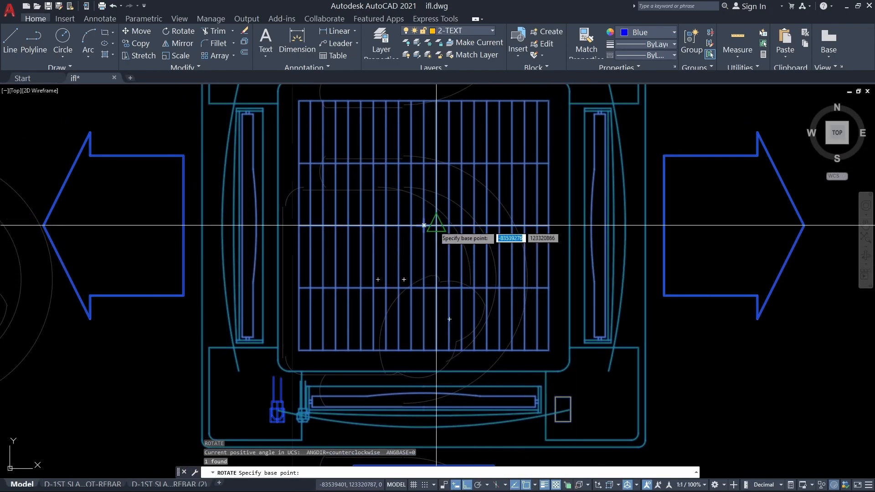
pyautogui.click(424, 225)
pyautogui.scroll(-5, 420, 231)
pyautogui.scroll(3, 351, 295)
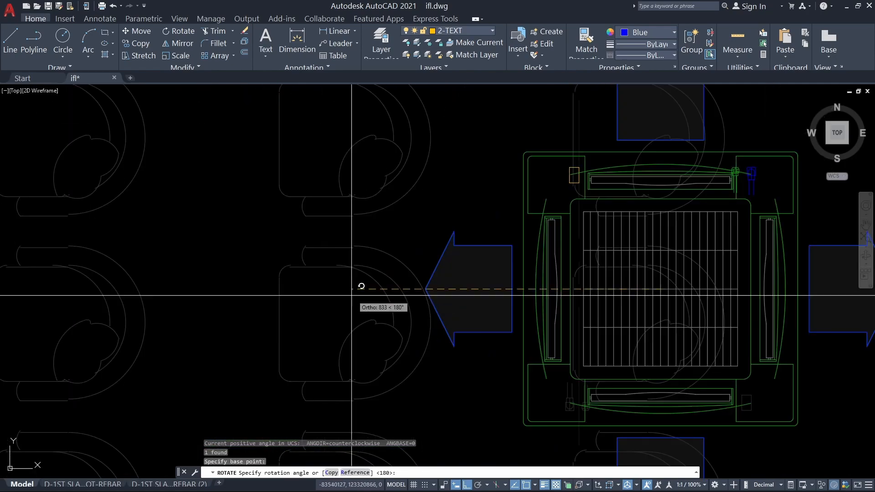
pyautogui.click(232, 287)
pyautogui.scroll(-6, 622, 254)
pyautogui.moveTo(622, 254); pyautogui.dragTo(616, 265, button='middle')
pyautogui.press('Escape')
# Copy the middle upper blue pipe line from its cassette connection to the pipe connection of the upper cassette nearest the stairs.
pyautogui.scroll(8, 639, 246)
pyautogui.scroll(-11, 681, 201)
pyautogui.moveTo(635, 218); pyautogui.dragTo(588, 258, button='middle')
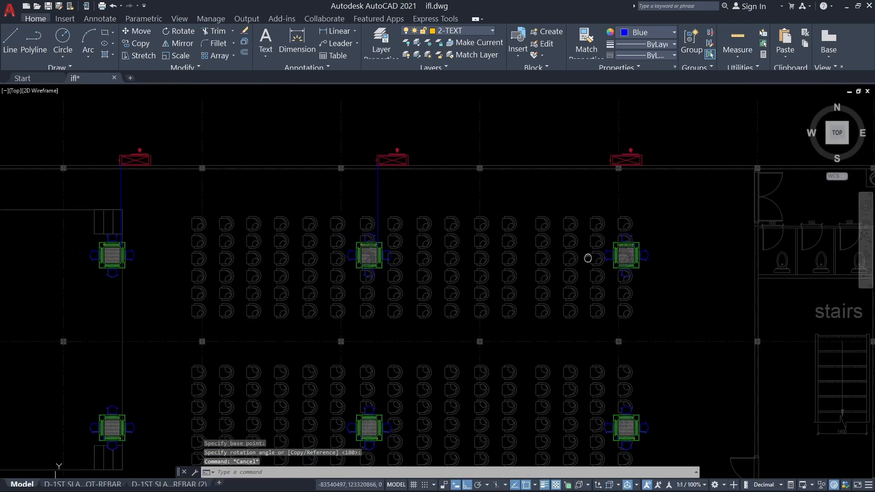
pyautogui.press('Escape')
pyautogui.scroll(6, 386, 214)
pyautogui.moveTo(379, 203); pyautogui.dragTo(368, 185, button='middle')
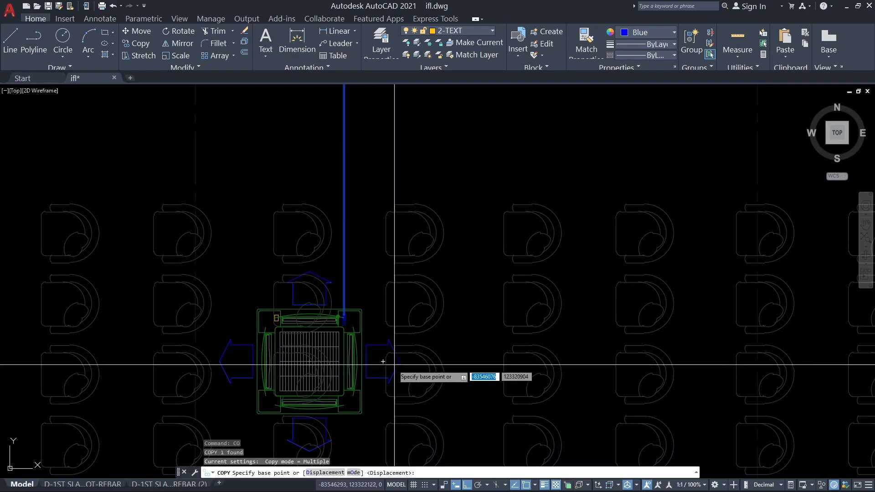
pyautogui.scroll(6, 357, 302)
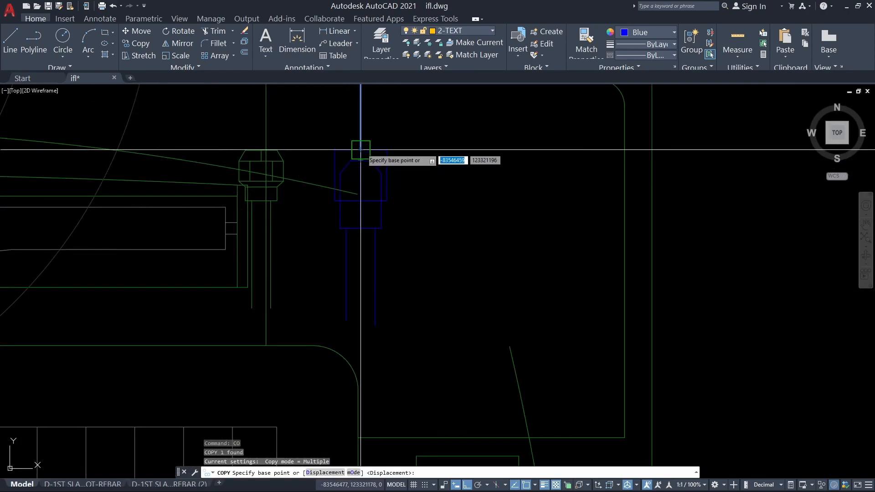
pyautogui.click(360, 150)
pyautogui.scroll(-15, 579, 220)
pyautogui.moveTo(821, 232); pyautogui.dragTo(459, 244, button='middle')
pyautogui.scroll(10, 468, 245)
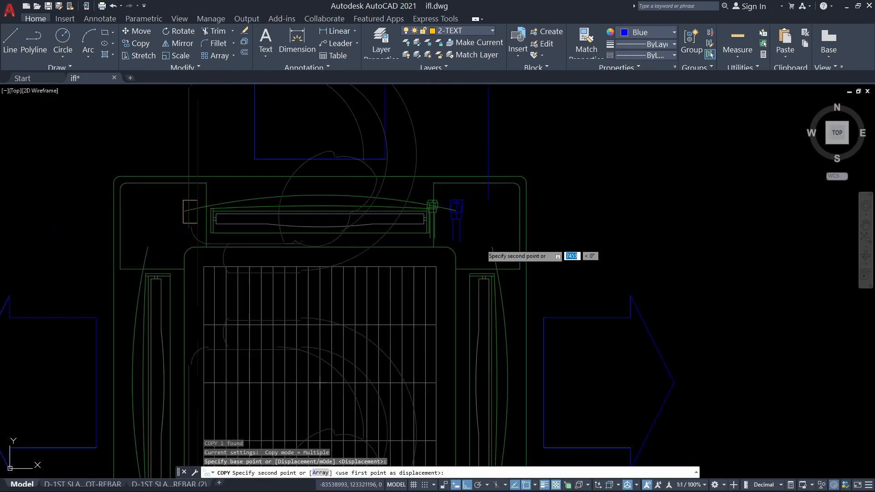
pyautogui.scroll(6, 485, 246)
pyautogui.click(433, 218)
pyautogui.scroll(-12, 450, 260)
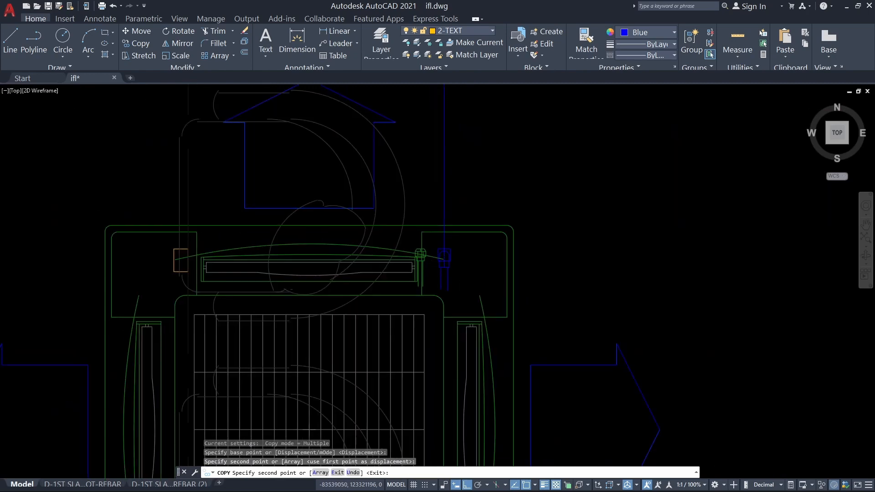
pyautogui.press('Escape')
pyautogui.press('Escape')
# Move the upper outdoor unit nearest the stairs about 700 units right so its left end lines up with the pipe line.
pyautogui.scroll(-2, 469, 260)
pyautogui.moveTo(469, 190); pyautogui.dragTo(460, 328, button='middle')
pyautogui.moveTo(453, 215); pyautogui.dragTo(422, 306, button='middle')
pyautogui.click(444, 271)
pyautogui.scroll(4, 444, 271)
pyautogui.write('m')
pyautogui.press('Return')
pyautogui.click(609, 275)
pyautogui.moveTo(670, 280); pyautogui.dragTo(476, 295, button='middle')
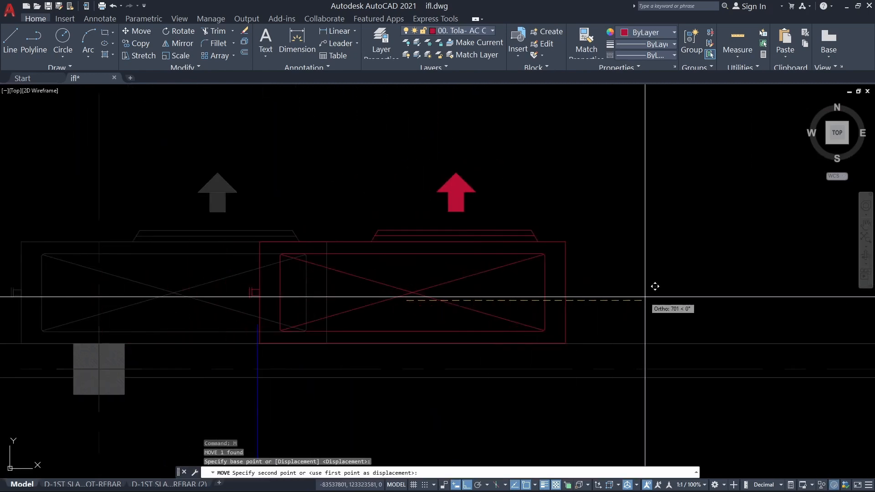
pyautogui.scroll(-10, 638, 294)
pyautogui.press('Escape')
pyautogui.press('Escape')
pyautogui.press('Escape')
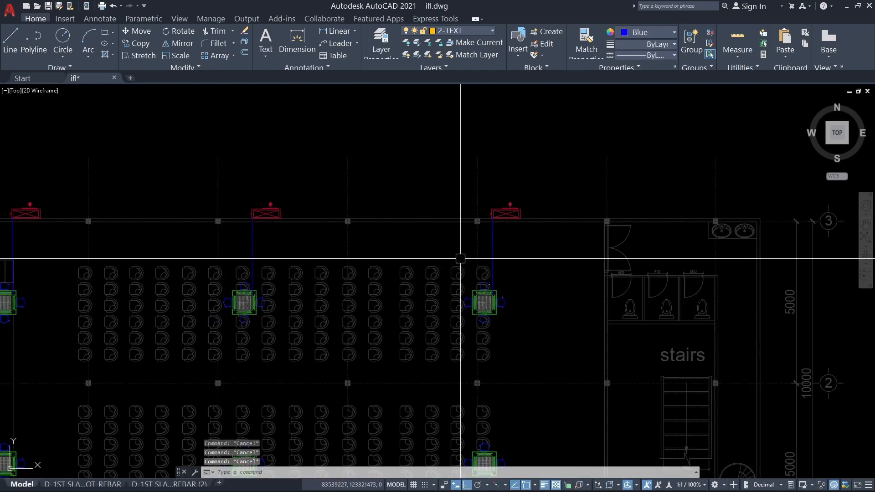
# Draw a vertical polyline about 2320 units long from the lower left cassette's blue pipe connection down through the wall into its outdoor unit.
pyautogui.moveTo(396, 306); pyautogui.dragTo(572, 263, button='middle')
pyautogui.scroll(8, 582, 322)
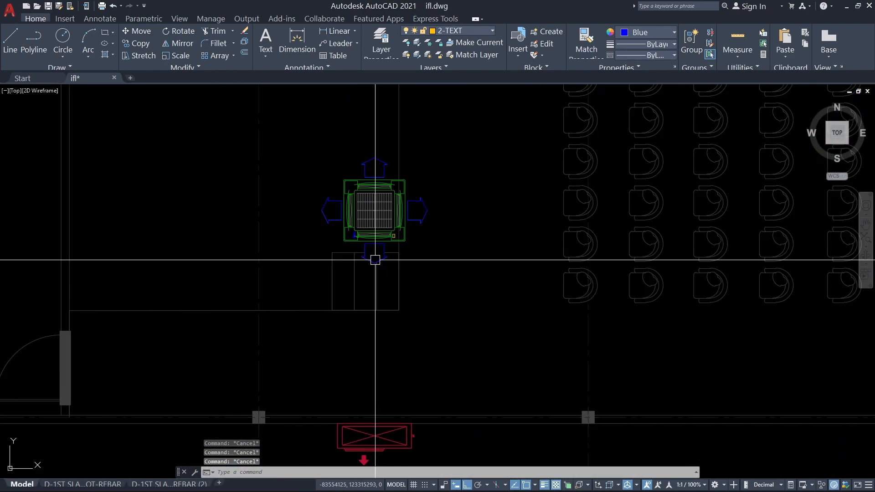
pyautogui.moveTo(409, 447); pyautogui.dragTo(391, 231, button='middle')
pyautogui.write('pl')
pyautogui.press('Return')
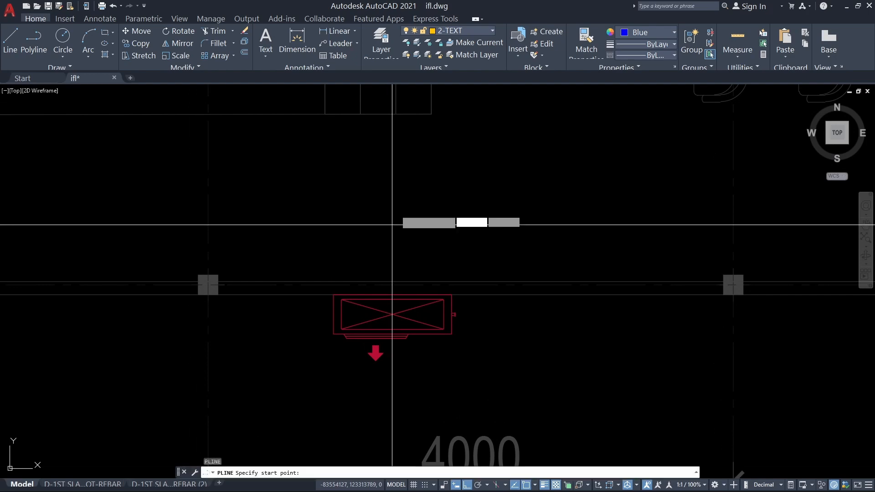
pyautogui.scroll(-2, 413, 234)
pyautogui.scroll(6, 412, 235)
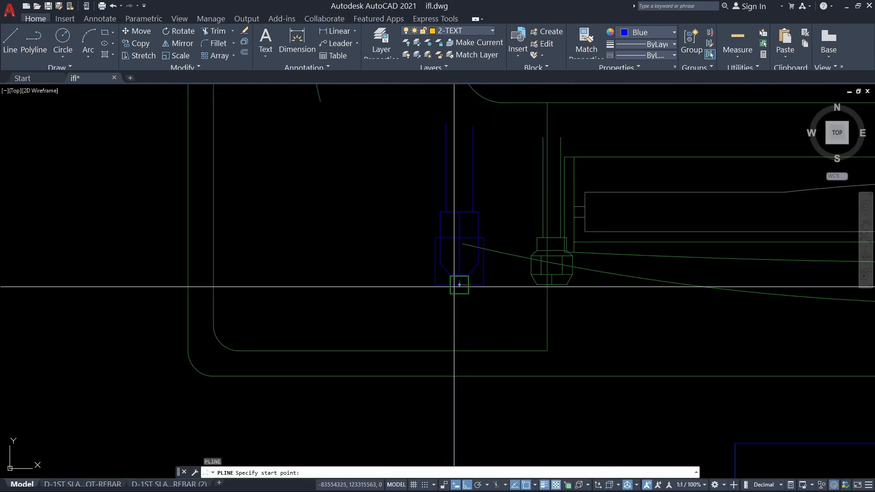
pyautogui.click(454, 286)
pyautogui.scroll(-5, 420, 196)
pyautogui.scroll(5, 392, 219)
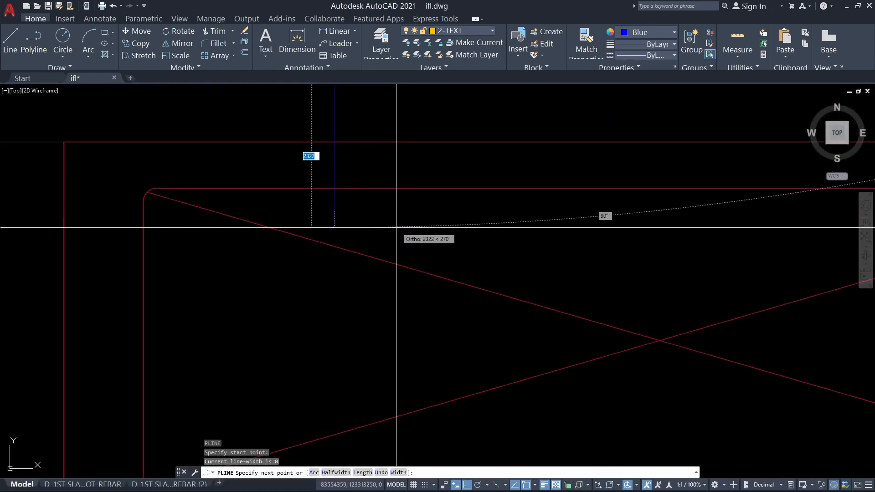
pyautogui.press('Escape')
# Move the lower left outdoor unit horizontally about 660 units left so its right end sits at the pipe line.
pyautogui.scroll(4, 446, 227)
pyautogui.scroll(-2, 445, 280)
pyautogui.click(472, 262)
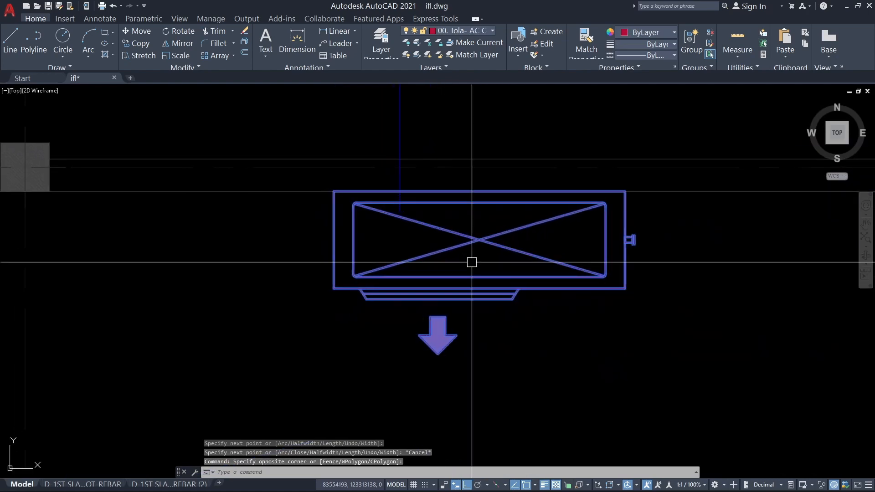
pyautogui.click(606, 306)
pyautogui.write('m')
pyautogui.press('Return')
pyautogui.click(595, 318)
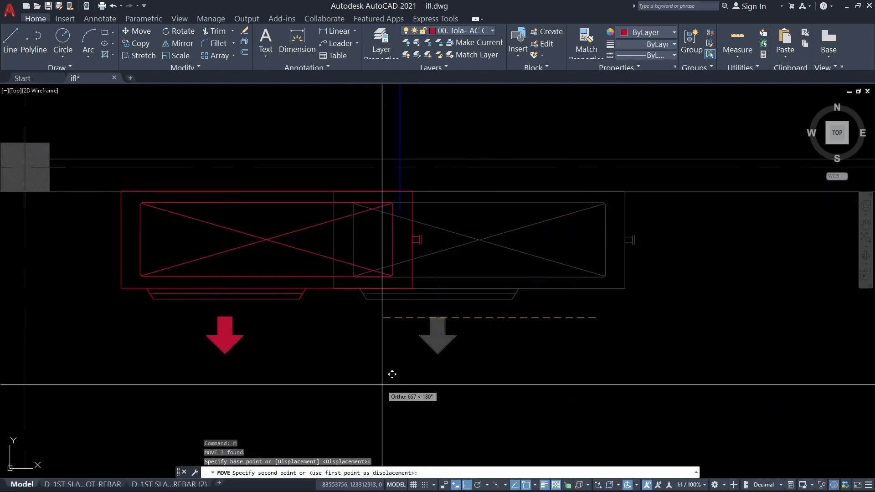
pyautogui.press('Escape')
pyautogui.press('Escape')
# Copy the lower left pipe line from its cassette connection to the pipe connection of the lower middle cassette.
pyautogui.scroll(-6, 510, 319)
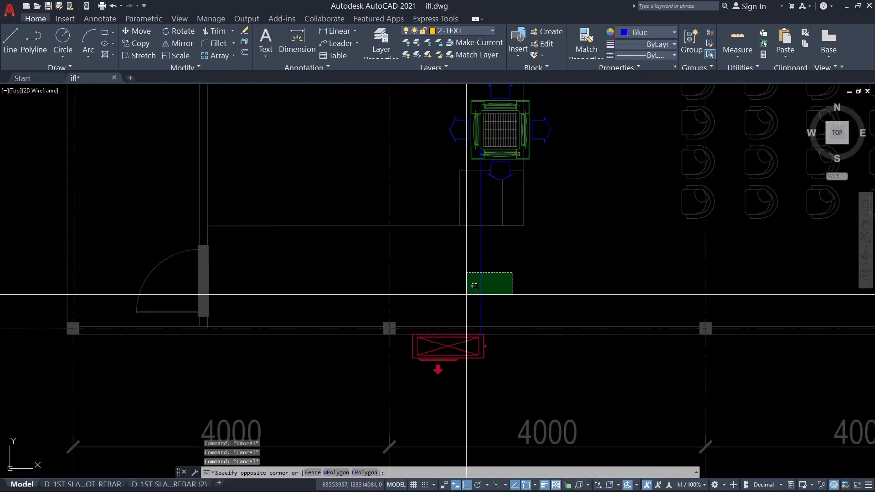
pyautogui.click(466, 294)
pyautogui.moveTo(467, 295); pyautogui.dragTo(433, 332, button='middle')
pyautogui.write('co')
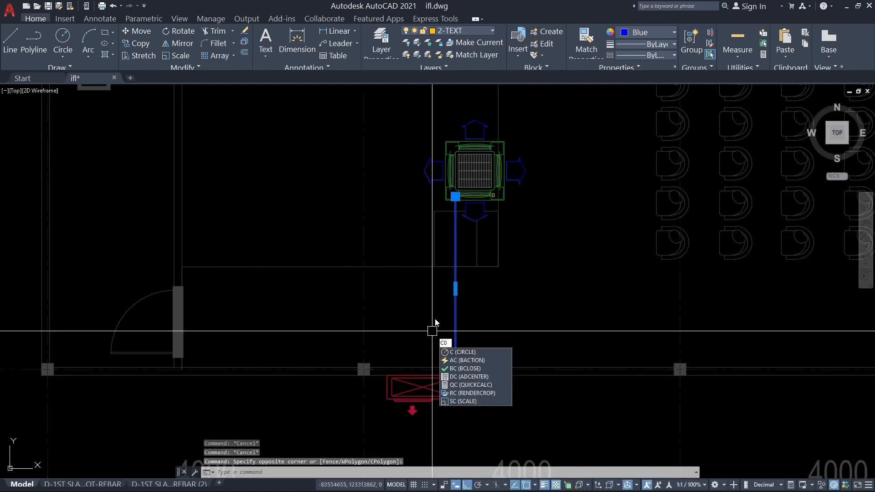
pyautogui.press('Return')
pyautogui.scroll(7, 434, 326)
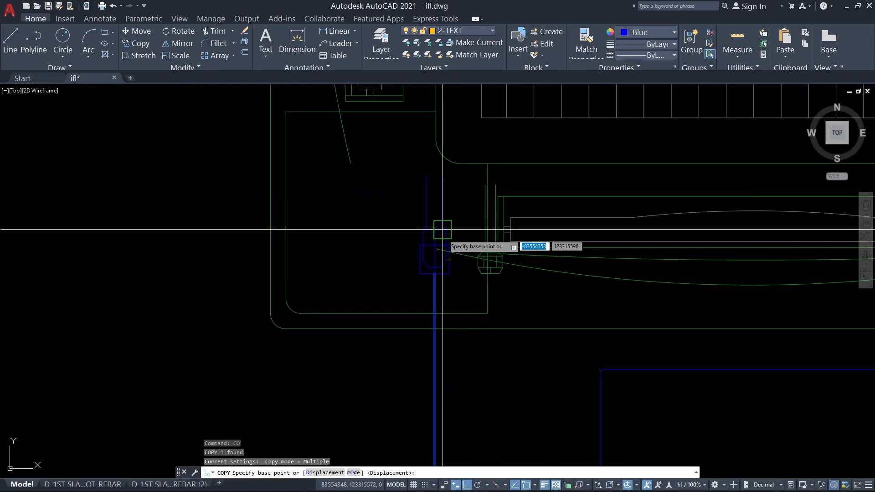
pyautogui.click(435, 274)
pyautogui.scroll(-6, 454, 250)
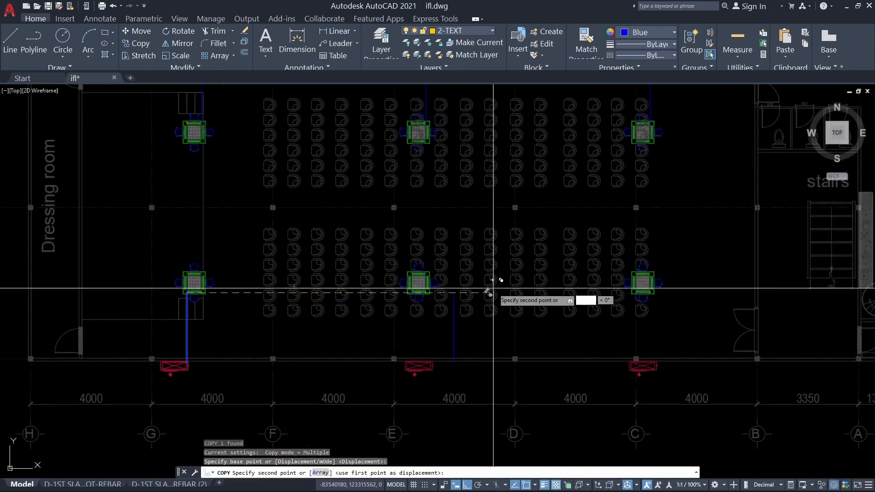
pyautogui.scroll(4, 489, 293)
pyautogui.scroll(-2, 368, 285)
pyautogui.scroll(8, 392, 259)
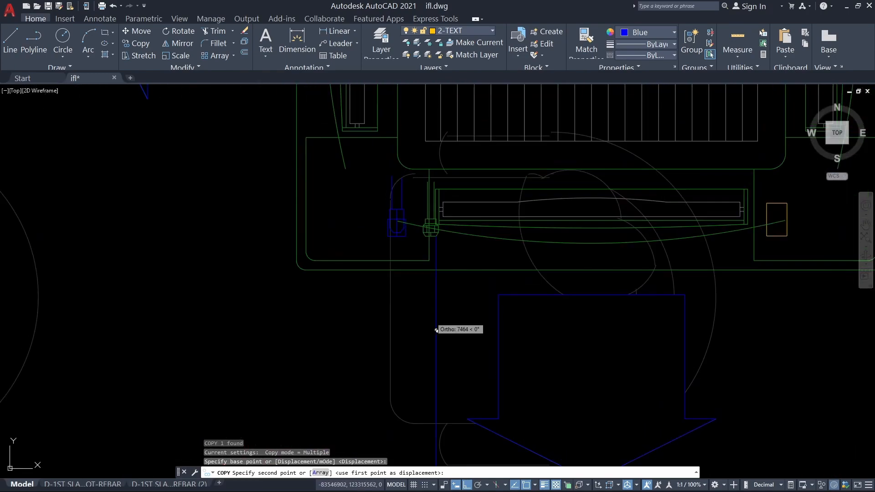
pyautogui.click(360, 186)
# Place another copy of the pipe line at the lower right cassette's pipe connection and finish copying.
pyautogui.scroll(-6, 498, 221)
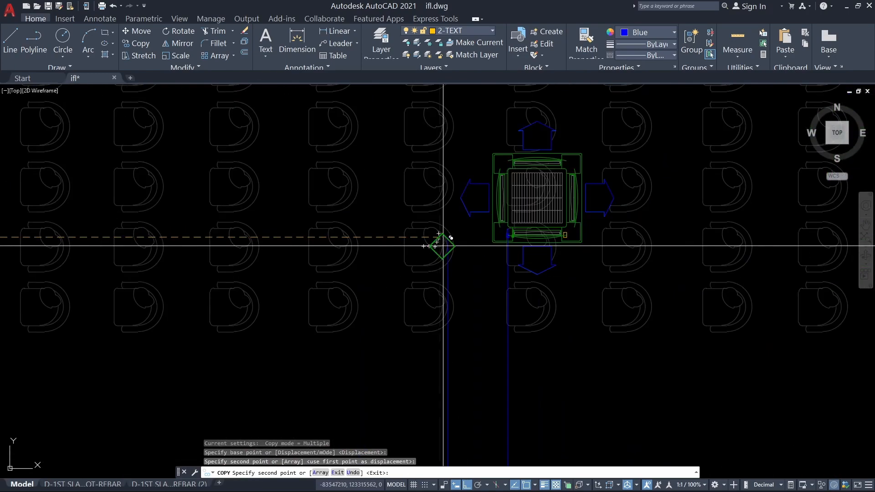
pyautogui.scroll(2, 312, 235)
pyautogui.scroll(6, 553, 245)
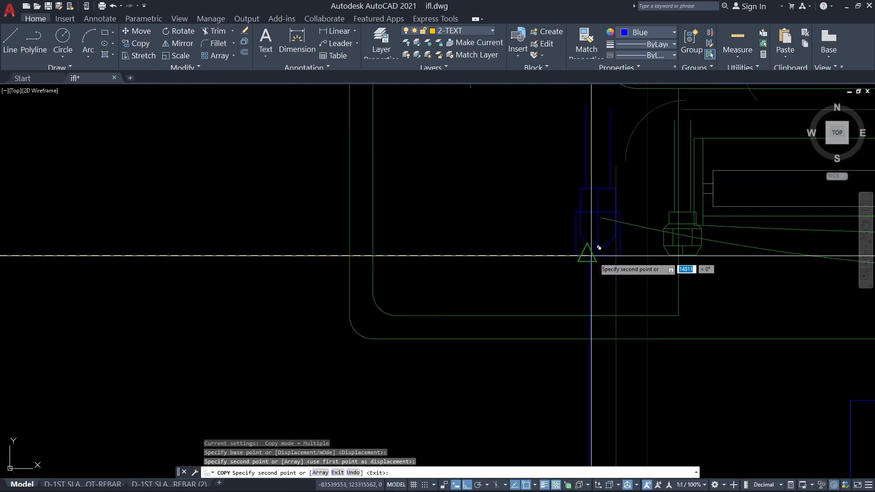
pyautogui.click(563, 275)
pyautogui.scroll(-8, 562, 276)
pyautogui.press('Escape')
pyautogui.press('Escape')
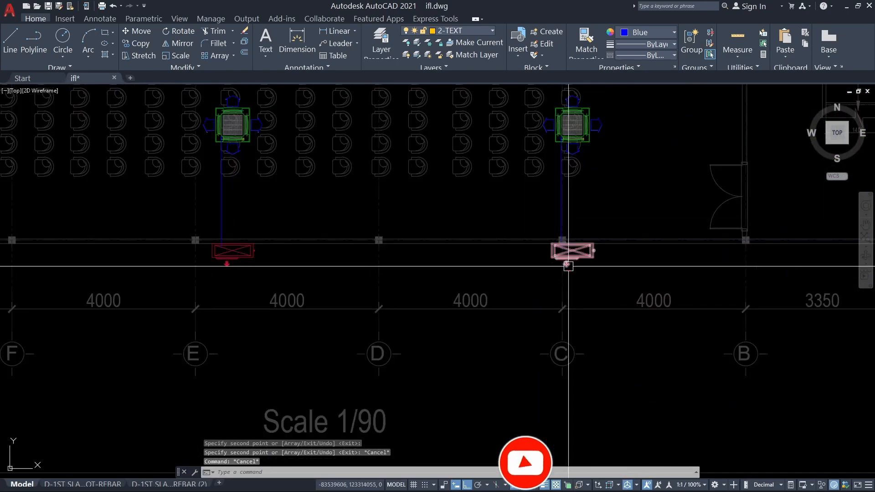
# Move the lower right outdoor unit horizontally about 795 units left along the lower wall, clear of the column on axis C.
pyautogui.scroll(8, 563, 242)
pyautogui.moveTo(549, 219); pyautogui.dragTo(499, 279, button='middle')
pyautogui.write('m')
pyautogui.press('Return')
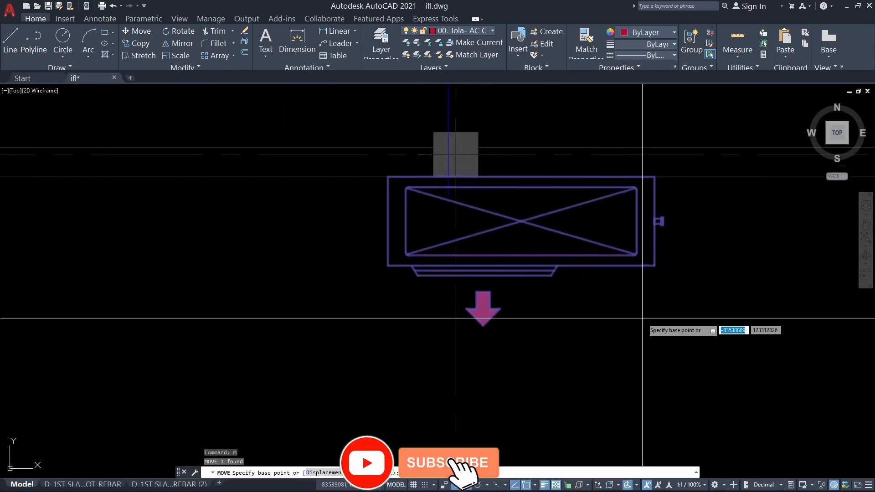
pyautogui.click(643, 318)
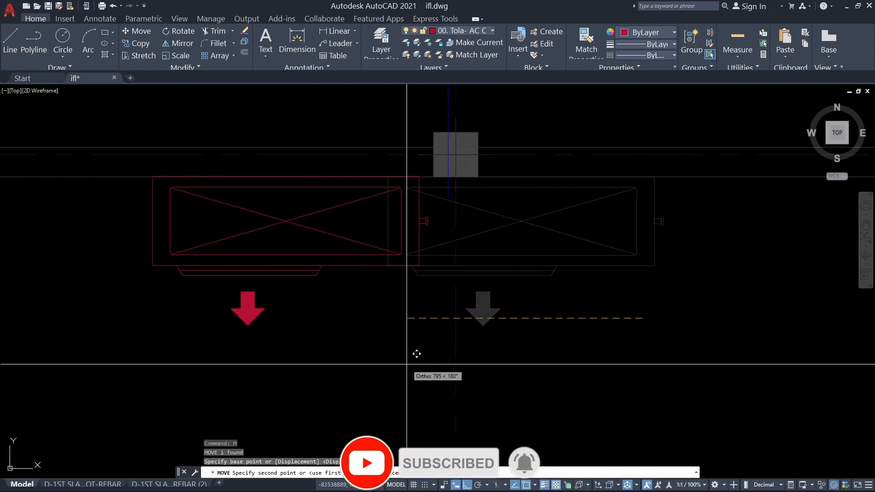
pyautogui.press('Escape')
pyautogui.press('Escape')
pyautogui.press('Escape')
# Draw a vertical polyline from inside the lower right outdoor unit up through the wall, beside the column on axis C.
pyautogui.scroll(-7, 481, 309)
pyautogui.scroll(3, 473, 303)
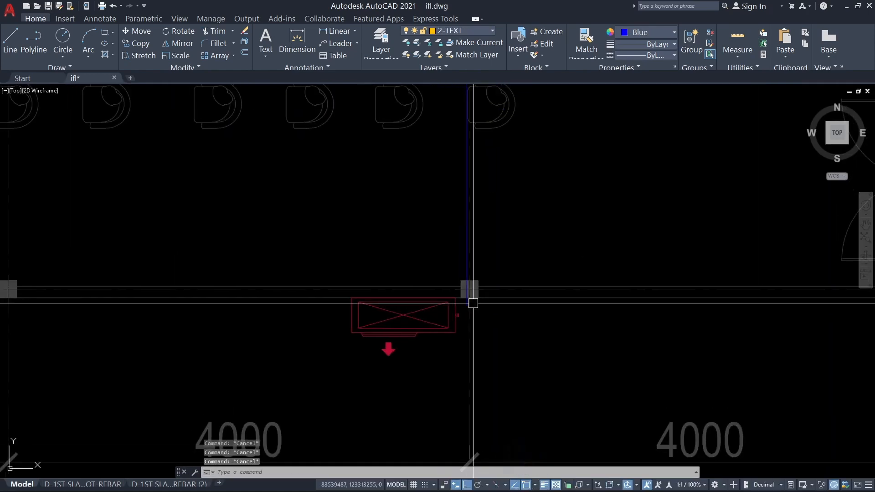
pyautogui.scroll(4, 474, 303)
pyautogui.write('pl')
pyautogui.press('Return')
pyautogui.click(462, 371)
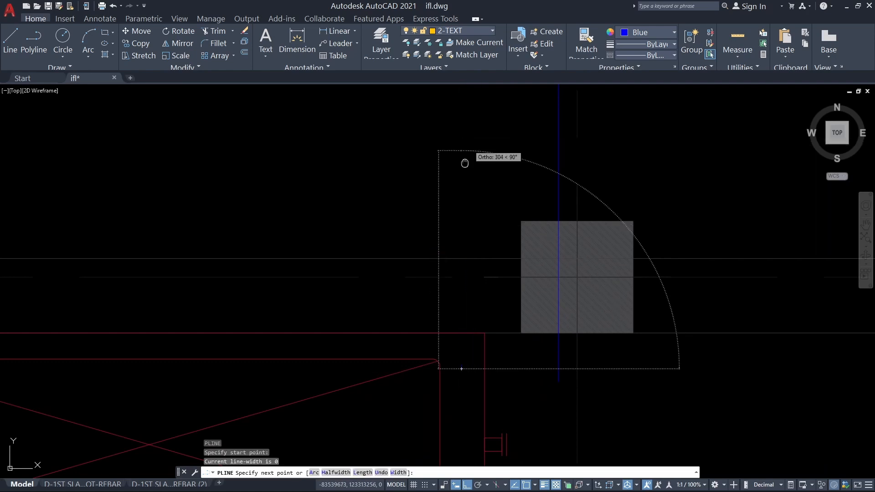
pyautogui.click(459, 229)
pyautogui.moveTo(465, 162)
pyautogui.mouseDown(button='middle')
pyautogui.moveTo(457, 285)
pyautogui.moveTo(460, 278)
pyautogui.mouseUp(button='middle')
pyautogui.press('Escape')
# Draw a short horizontal polyline above the column, from the new vertical line toward the lower right cassette's pipe line.
pyautogui.press('Return')
pyautogui.click(455, 307)
pyautogui.click(531, 307)
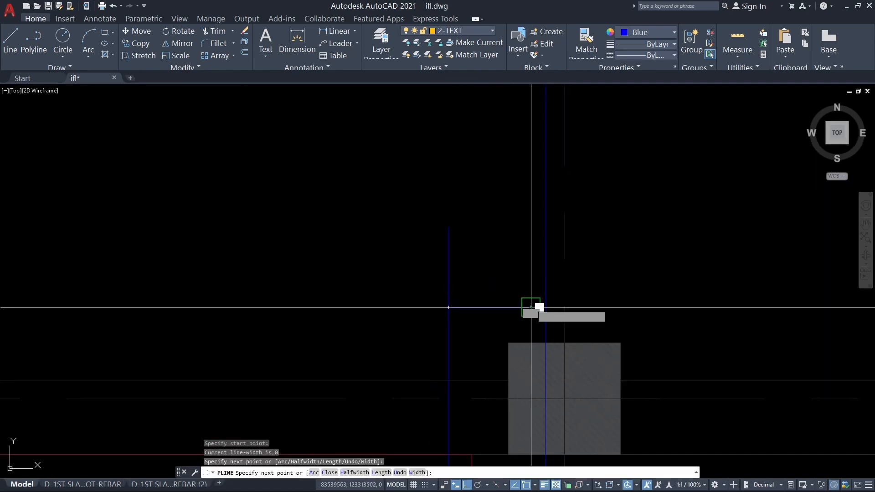
pyautogui.moveTo(480, 319); pyautogui.dragTo(461, 312, button='middle')
pyautogui.press('Return')
# Fillet the short horizontal line with both vertical pipe lines using radius 10, forming one stepped pipe route around the column.
pyautogui.write('f')
pyautogui.press('Return')
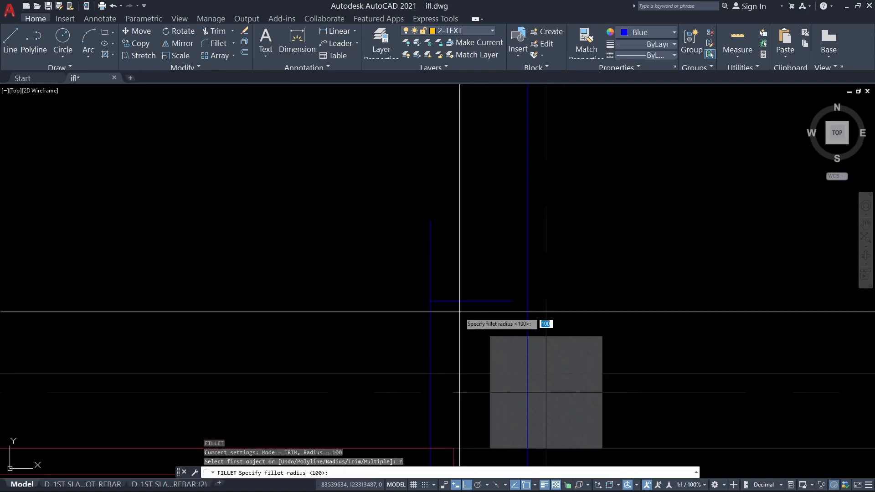
pyautogui.click(525, 231)
pyautogui.press('Return')
pyautogui.click(432, 347)
pyautogui.scroll(-12, 418, 347)
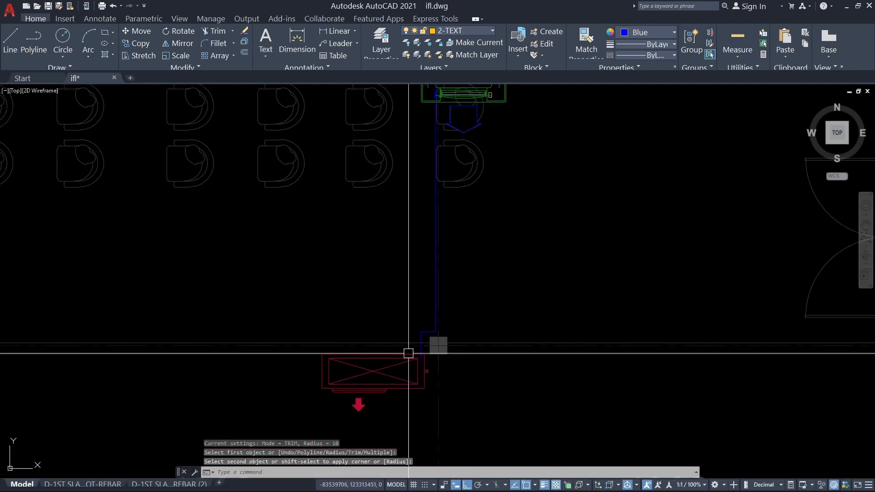
pyautogui.press('Escape')
pyautogui.press('Escape')
pyautogui.press('Escape')
# Move the lower middle outdoor unit horizontally left along the lower wall so its right end sits beside the cassette's pipe line.
pyautogui.moveTo(393, 361); pyautogui.dragTo(474, 328, button='middle')
pyautogui.moveTo(201, 293); pyautogui.dragTo(379, 233, button='middle')
pyautogui.scroll(6, 346, 229)
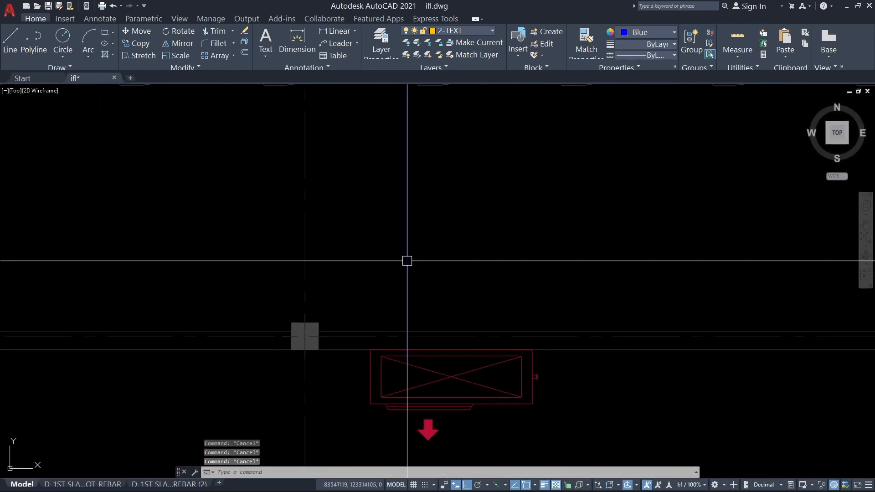
pyautogui.click(434, 366)
pyautogui.moveTo(447, 404); pyautogui.dragTo(456, 348, button='middle')
pyautogui.click(543, 412)
pyautogui.moveTo(524, 387); pyautogui.dragTo(486, 301, button='middle')
pyautogui.write('m')
pyautogui.press('Return')
pyautogui.click(487, 301)
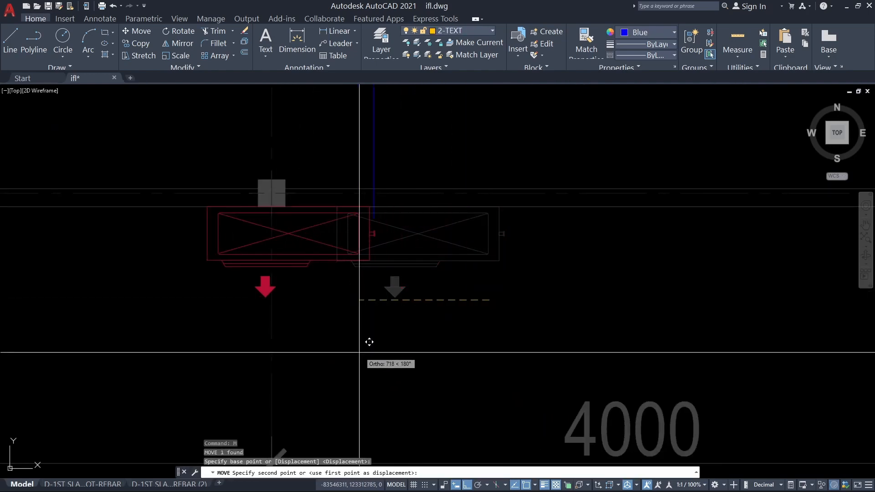
pyautogui.click(370, 328)
pyautogui.scroll(-10, 341, 211)
pyautogui.press('Escape')
pyautogui.press('Escape')
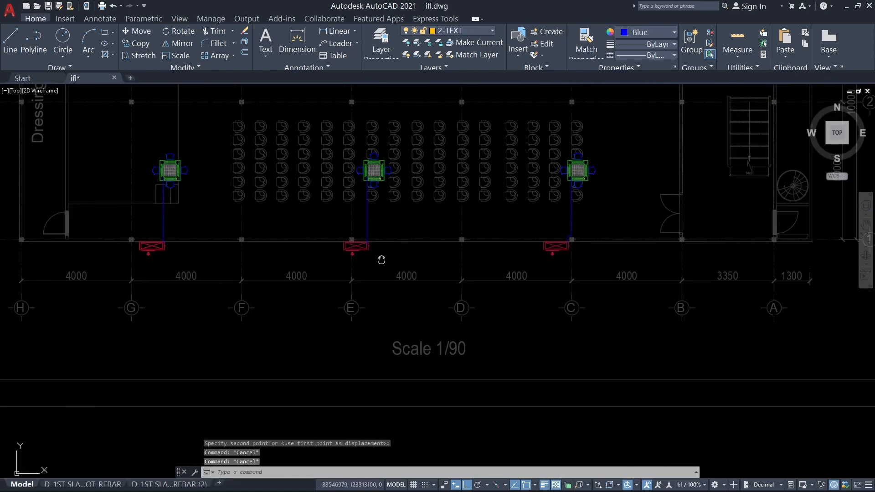
# Match the thick red pipe style onto the pipe lines of the three lower cassettes.
pyautogui.write('ma')
pyautogui.press('Return')
pyautogui.click(381, 260)
pyautogui.scroll(5, 360, 292)
pyautogui.click(361, 305)
pyautogui.moveTo(649, 305); pyautogui.dragTo(322, 306, button='middle')
pyautogui.click(526, 306)
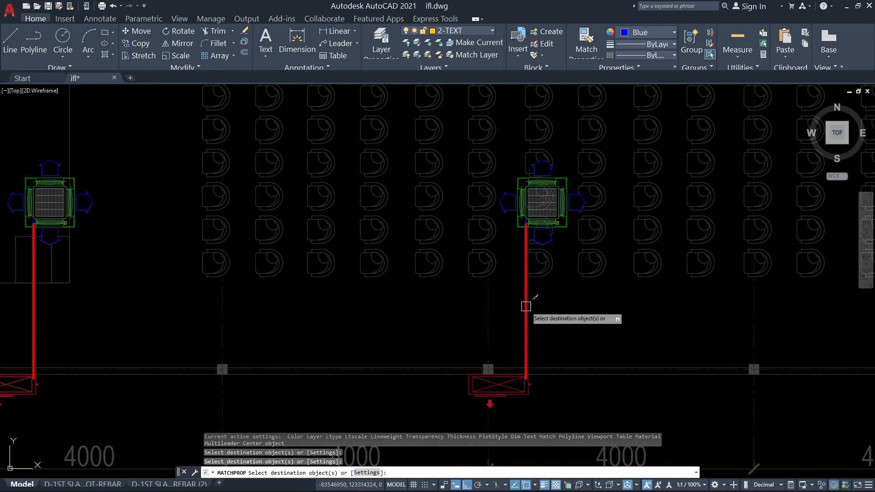
pyautogui.moveTo(785, 307); pyautogui.dragTo(199, 307, button='middle')
pyautogui.click(428, 312)
pyautogui.scroll(-5, 405, 294)
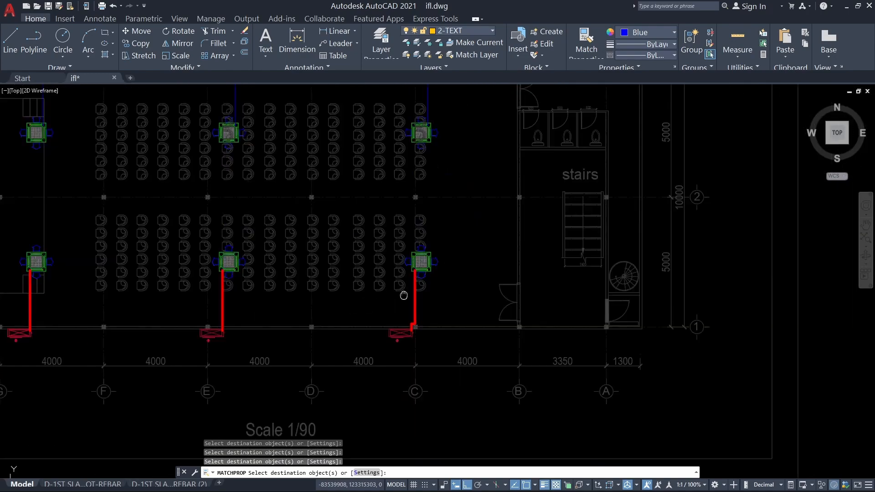
# Apply the same thick red properties to the pipe lines of the three upper cassettes.
pyautogui.moveTo(405, 295); pyautogui.dragTo(432, 466, button='middle')
pyautogui.scroll(9, 445, 290)
pyautogui.moveTo(445, 291); pyautogui.dragTo(506, 322, button='middle')
pyautogui.click(563, 177)
pyautogui.scroll(-6, 562, 175)
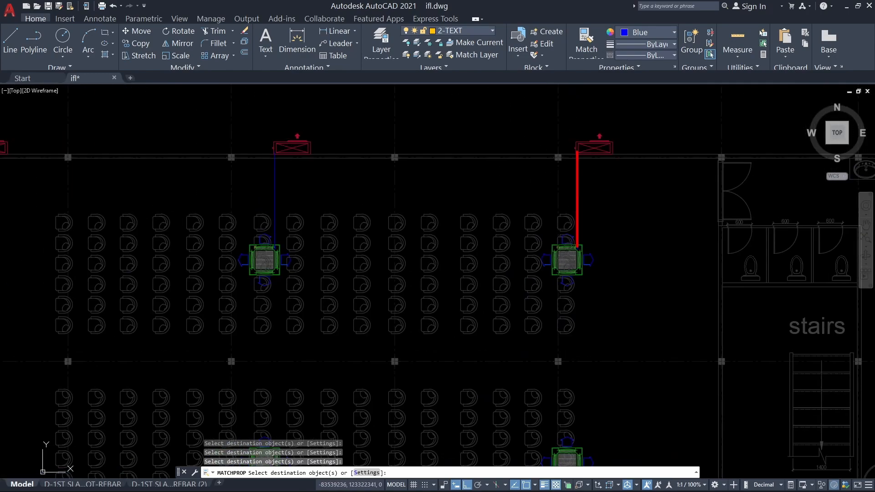
pyautogui.moveTo(208, 204); pyautogui.dragTo(510, 205, button='middle')
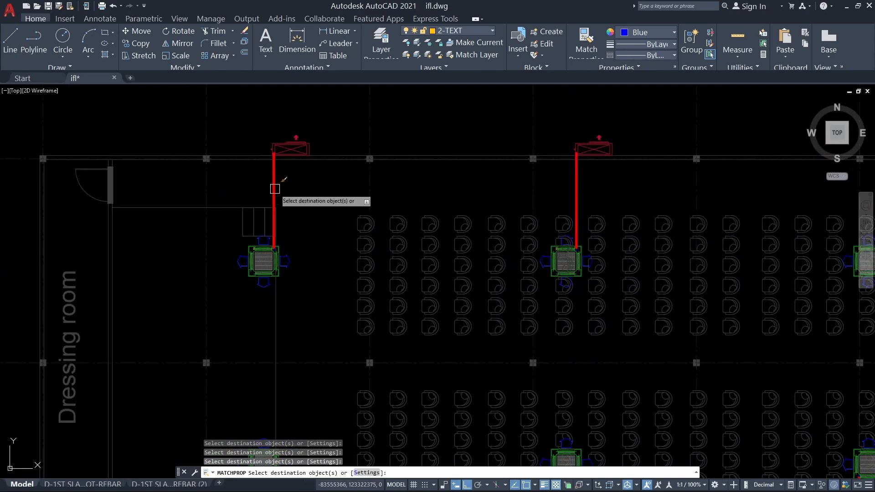
pyautogui.press('Escape')
pyautogui.press('Escape')
pyautogui.press('Escape')
# Draw a drain polyline from the first washbasin's tap centre 300 down and horizontally left inside the upper wall toward the upper left cassette.
pyautogui.scroll(-5, 492, 240)
pyautogui.scroll(5, 543, 254)
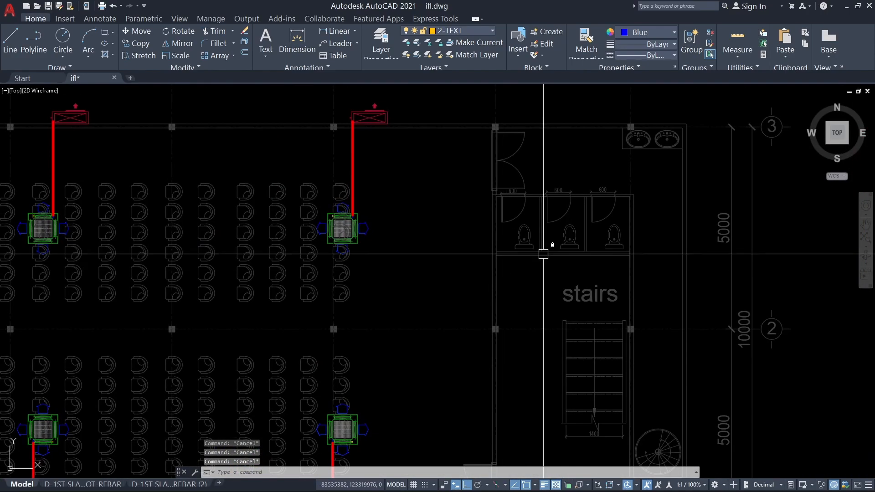
pyautogui.scroll(2, 544, 254)
pyautogui.moveTo(592, 136); pyautogui.dragTo(503, 232, button='middle')
pyautogui.press('Return')
pyautogui.moveTo(583, 169); pyautogui.dragTo(570, 223, button='middle')
pyautogui.scroll(10, 565, 222)
pyautogui.scroll(6, 493, 313)
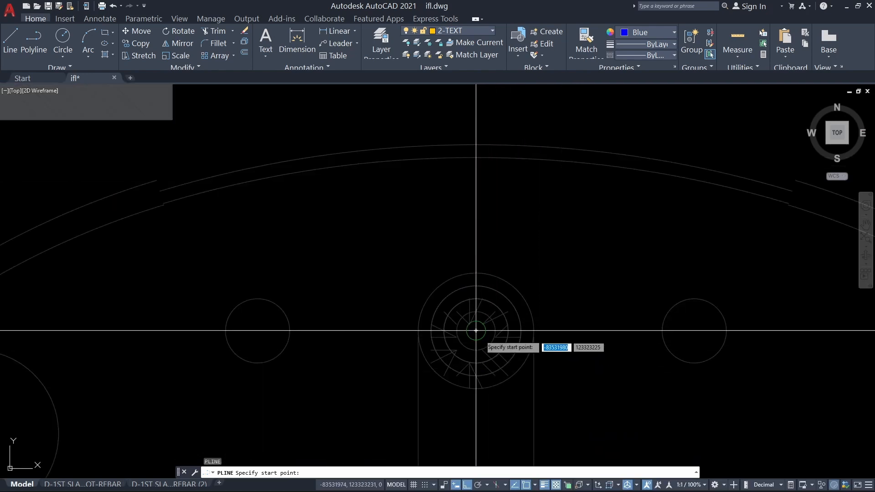
pyautogui.click(476, 330)
pyautogui.scroll(-8, 483, 346)
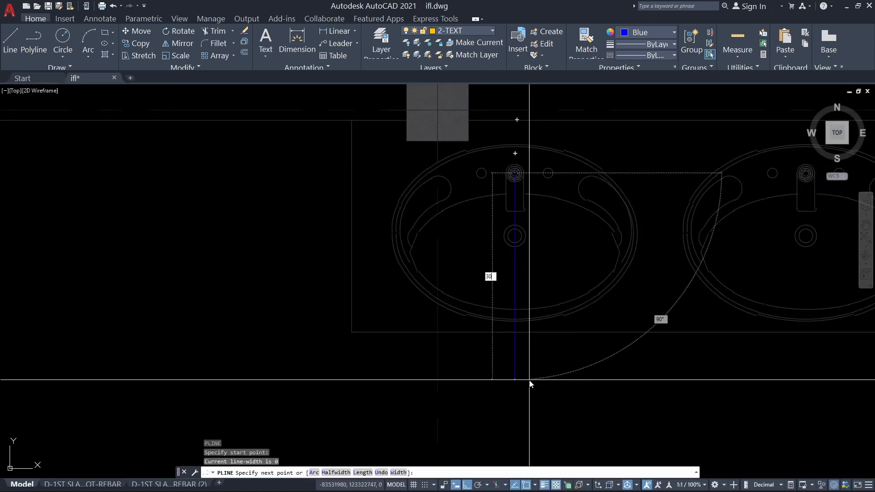
pyautogui.scroll(-5, 431, 363)
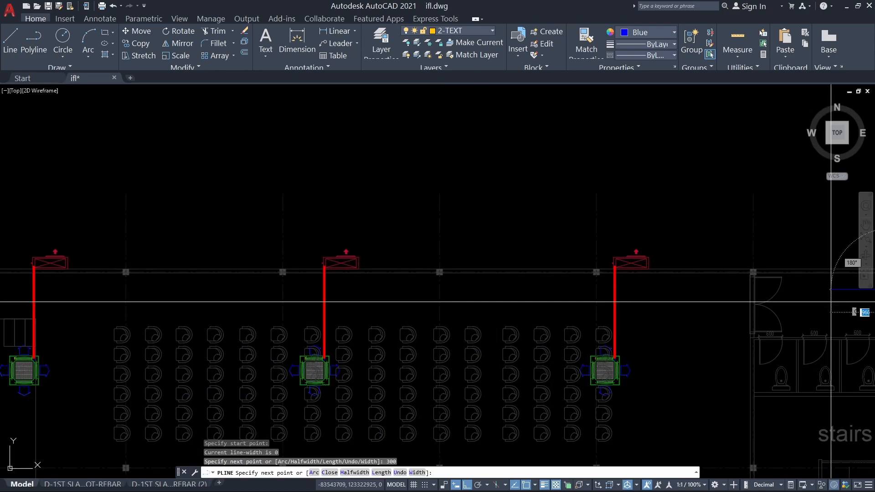
pyautogui.scroll(4, 336, 267)
pyautogui.press('Return')
# Draw a vertical polyline up from the upper left cassette's drain outlet and fillet it to the horizontal drain line with radius 0.
pyautogui.scroll(2, 47, 426)
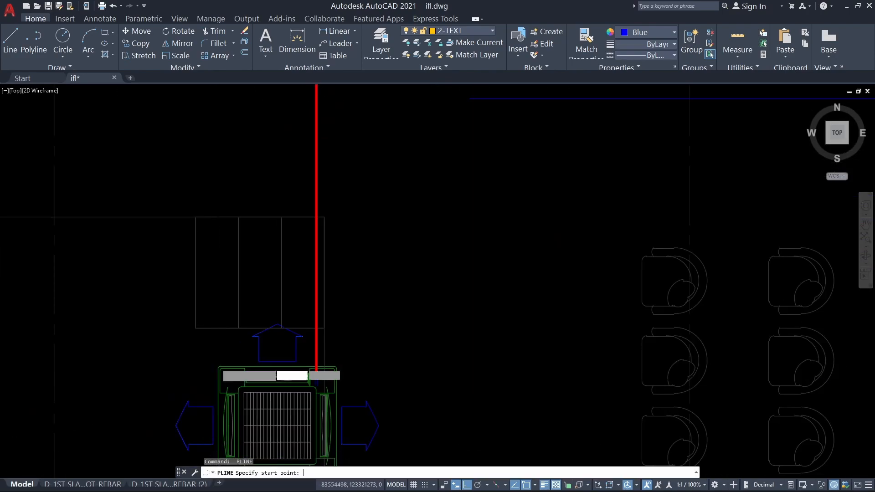
pyautogui.scroll(-4, 303, 353)
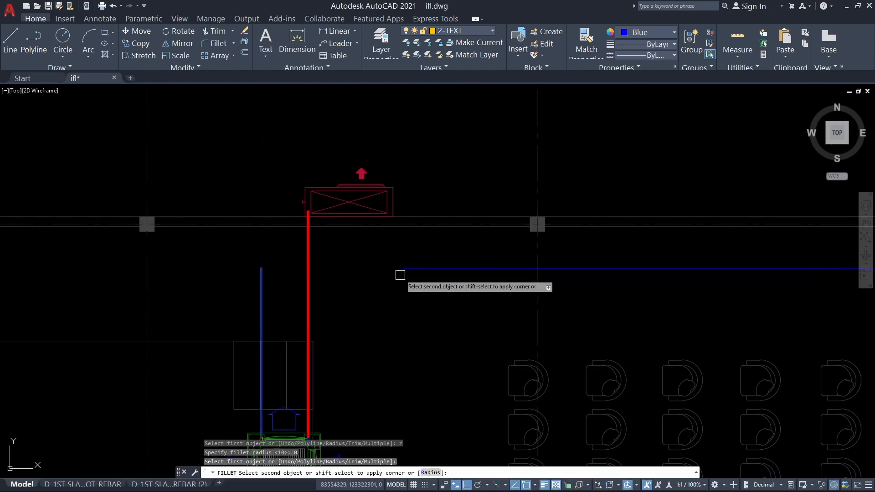
pyautogui.press('Return')
pyautogui.scroll(-8, 396, 277)
pyautogui.scroll(10, 342, 318)
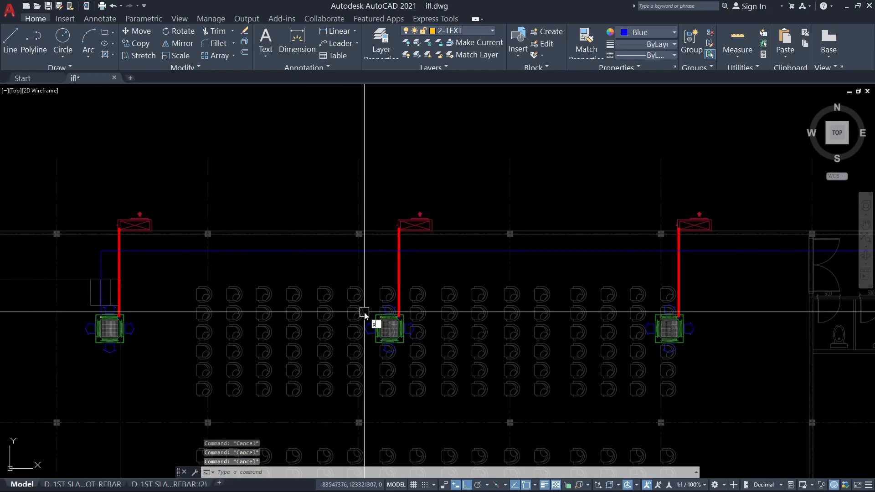
# Draw a vertical drain polyline from the upper middle cassette's outlet up to the horizontal drain line.
pyautogui.scroll(6, 383, 312)
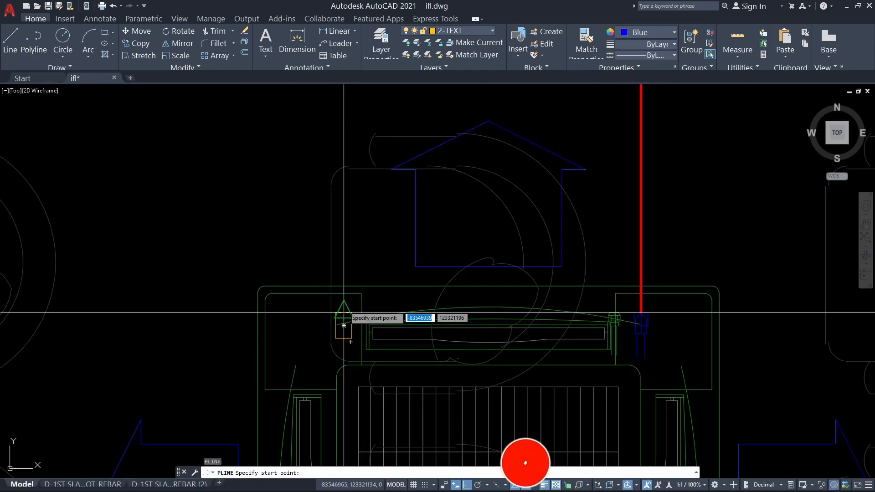
pyautogui.click(344, 313)
pyautogui.scroll(-5, 344, 312)
pyautogui.scroll(8, 358, 315)
pyautogui.press('Return')
# Draw a vertical drain polyline from the upper right cassette's outlet up to the horizontal drain line.
pyautogui.press('Return')
pyautogui.scroll(-5, 416, 336)
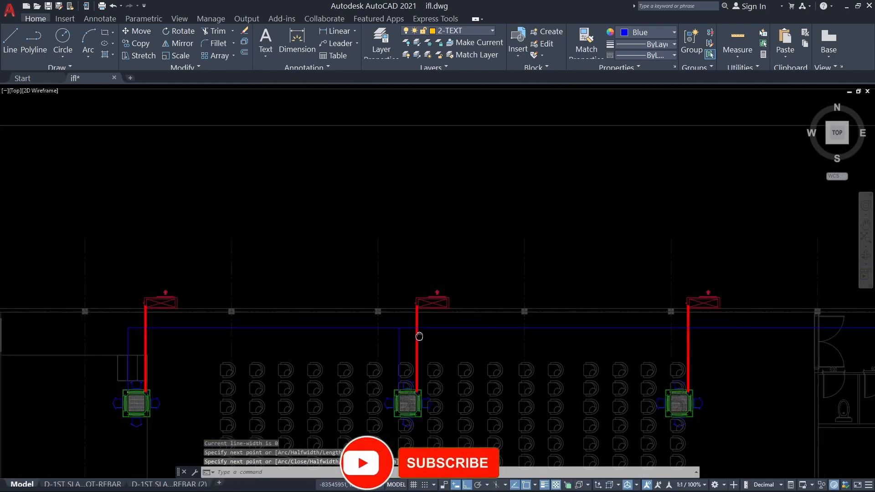
pyautogui.moveTo(417, 336); pyautogui.dragTo(340, 307, button='middle')
pyautogui.scroll(8, 451, 377)
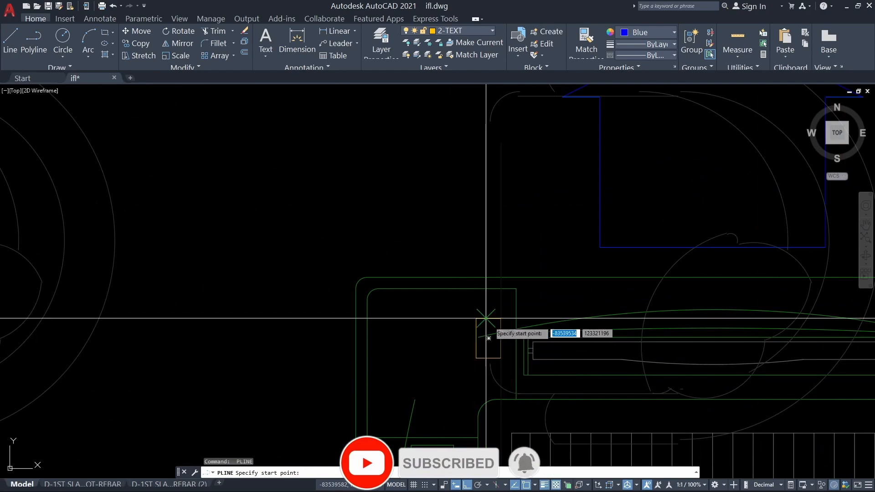
pyautogui.scroll(-10, 493, 253)
pyautogui.scroll(8, 459, 242)
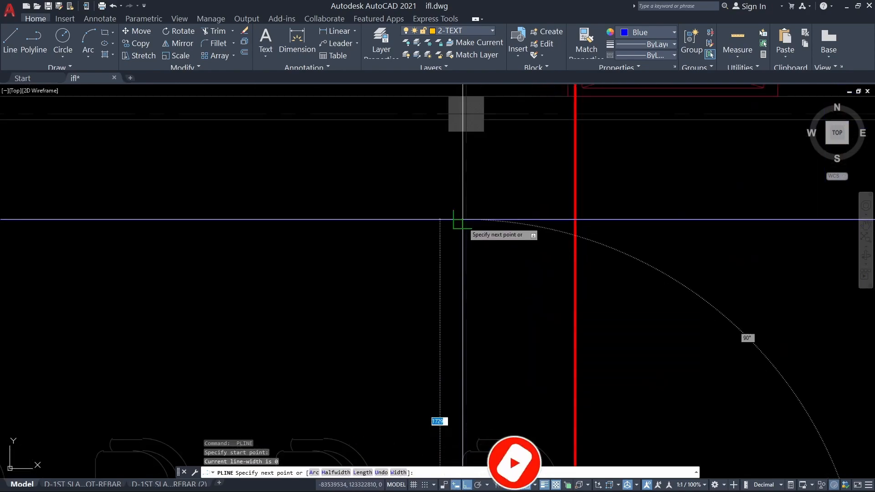
pyautogui.click(462, 221)
pyautogui.press('Escape')
pyautogui.scroll(-7, 463, 221)
# Draw a drain polyline from the lower left cassette's outlet 300 down and horizontally right past the other two lower cassettes.
pyautogui.moveTo(463, 222); pyautogui.dragTo(500, 230, button='middle')
pyautogui.scroll(-3, 459, 274)
pyautogui.scroll(8, 189, 297)
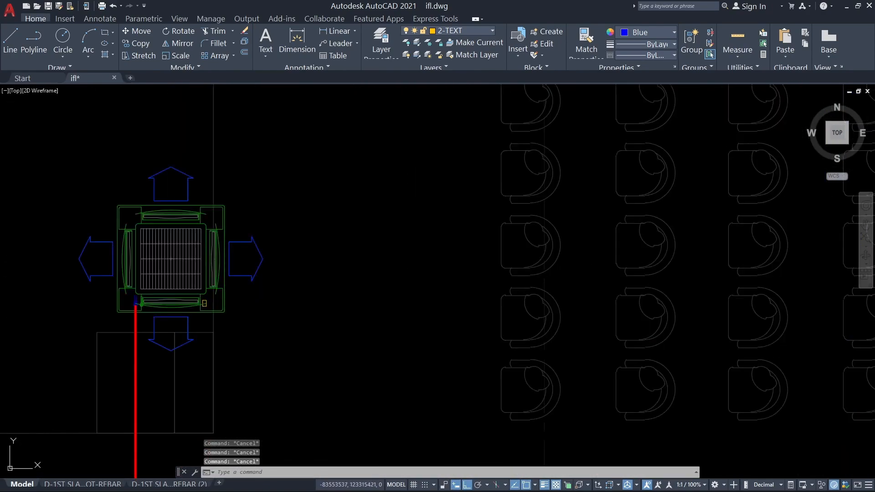
pyautogui.press('Return')
pyautogui.scroll(2, 215, 314)
pyautogui.scroll(-2, 290, 303)
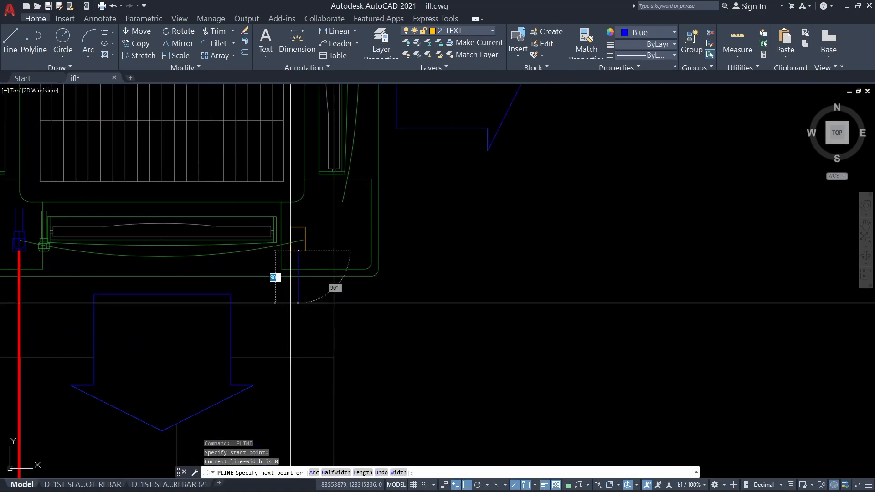
pyautogui.scroll(-10, 441, 349)
pyautogui.moveTo(575, 350); pyautogui.dragTo(250, 349, button='middle')
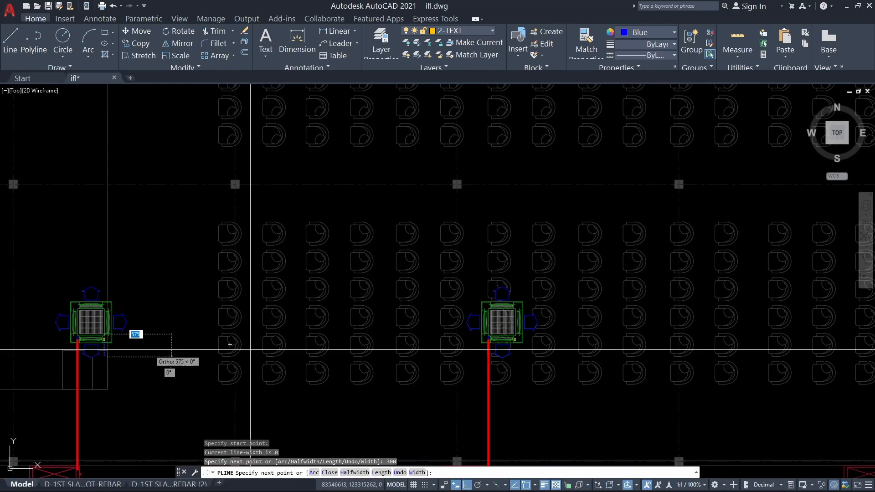
pyautogui.scroll(-2, 250, 350)
pyautogui.moveTo(459, 352); pyautogui.dragTo(32, 353, button='middle')
pyautogui.press('Return')
# Draw a short vertical polyline along the left face of the axis B column at the upper wall.
pyautogui.press('Return')
pyautogui.scroll(10, 297, 346)
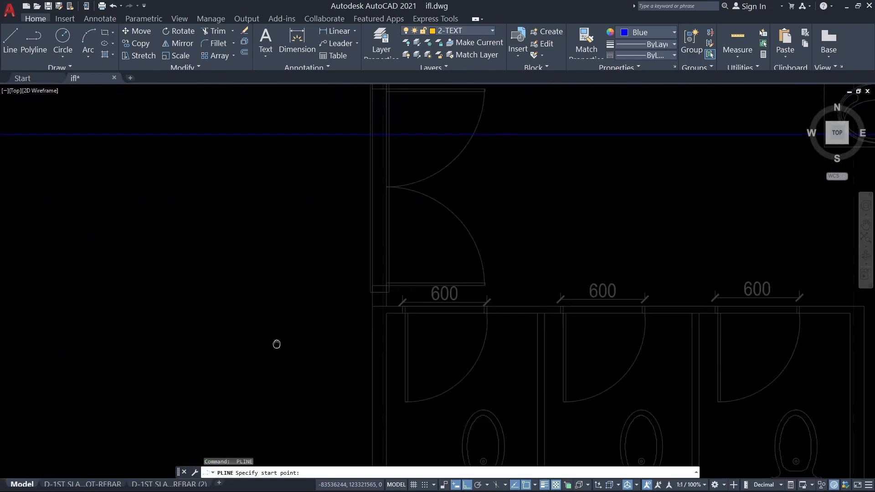
pyautogui.click(293, 133)
pyautogui.press('Return')
# Move the short vertical line 300 left, away from the axis B column.
pyautogui.moveTo(327, 236); pyautogui.dragTo(364, 270, button='middle')
pyautogui.click(360, 227)
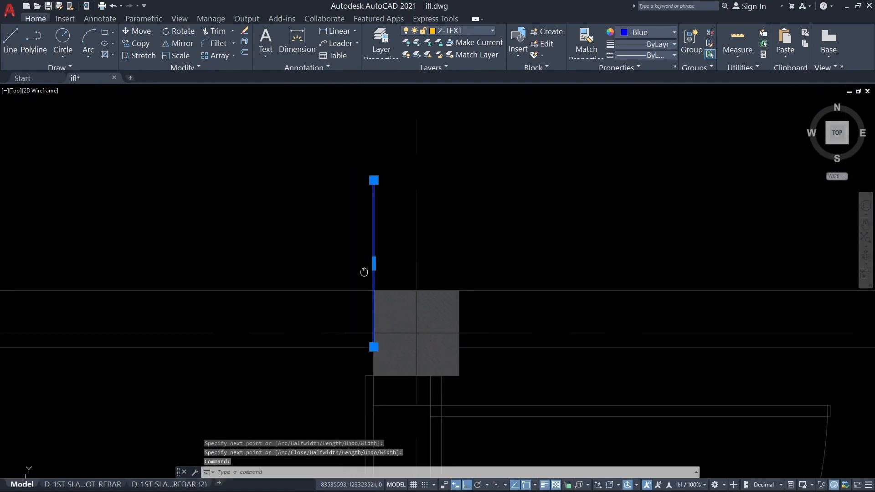
pyautogui.write('m')
pyautogui.press('Return')
pyautogui.moveTo(320, 169); pyautogui.dragTo(359, 200, button='middle')
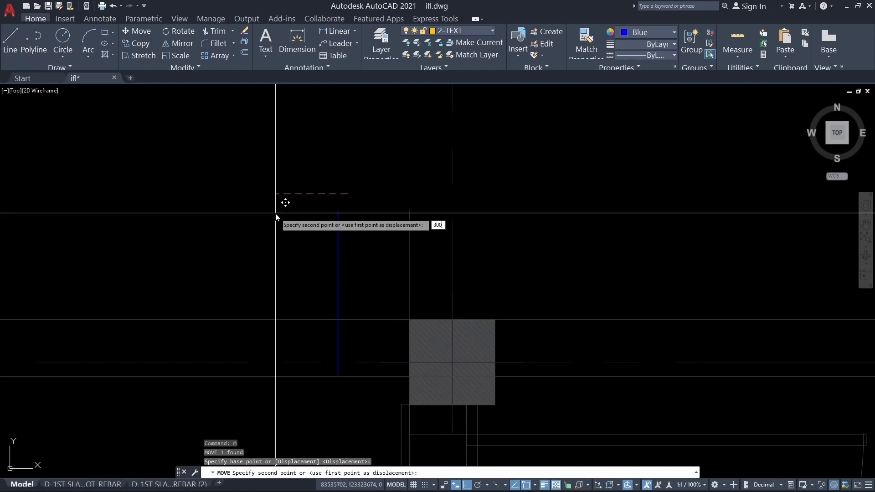
pyautogui.press('Escape')
pyautogui.press('Escape')
# Fillet the short vertical line with the lower horizontal drain line using radius 0.
pyautogui.scroll(-5, 276, 213)
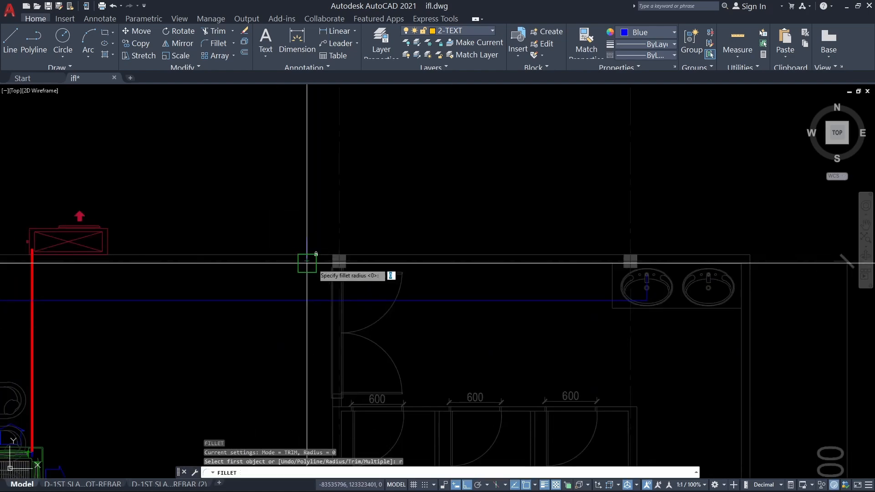
pyautogui.click(306, 264)
pyautogui.scroll(-6, 321, 248)
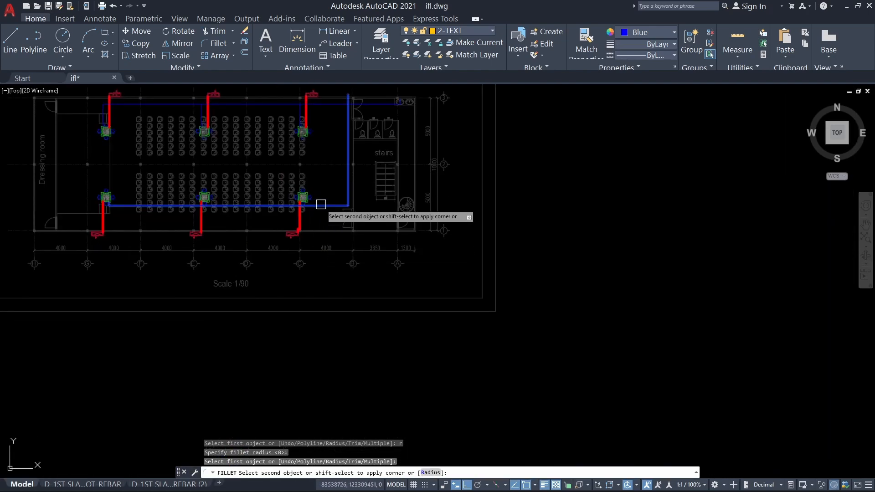
pyautogui.click(321, 204)
# Trim the vertical drain line above the upper horizontal drain line and erase the leftover piece.
pyautogui.scroll(8, 354, 205)
pyautogui.write('tr')
pyautogui.press('Return')
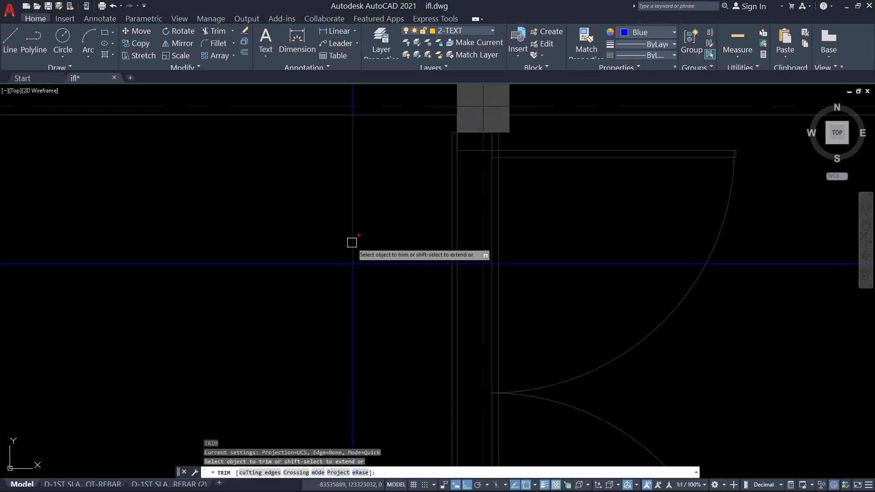
pyautogui.press('Escape')
pyautogui.scroll(-4, 352, 242)
pyautogui.press('Return')
pyautogui.press('Escape')
pyautogui.scroll(-5, 337, 244)
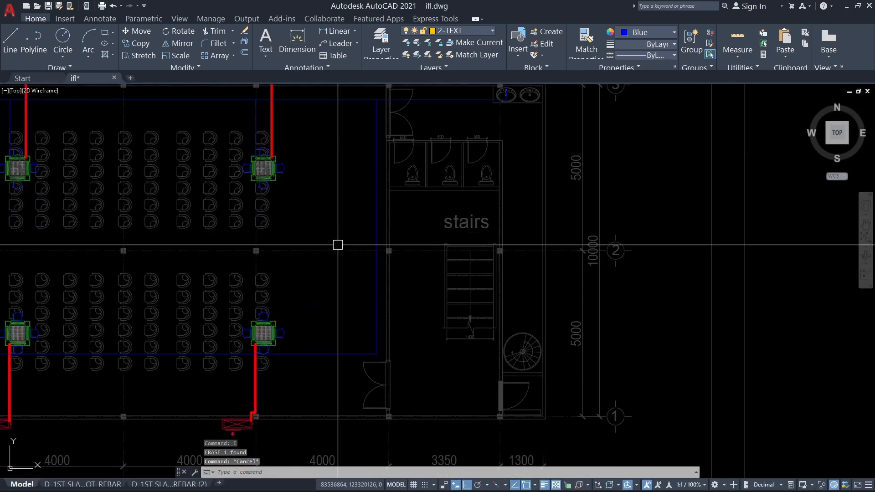
# Draw a vertical drain polyline from the lower right cassette's outlet down to the lower horizontal drain line.
pyautogui.scroll(8, 365, 254)
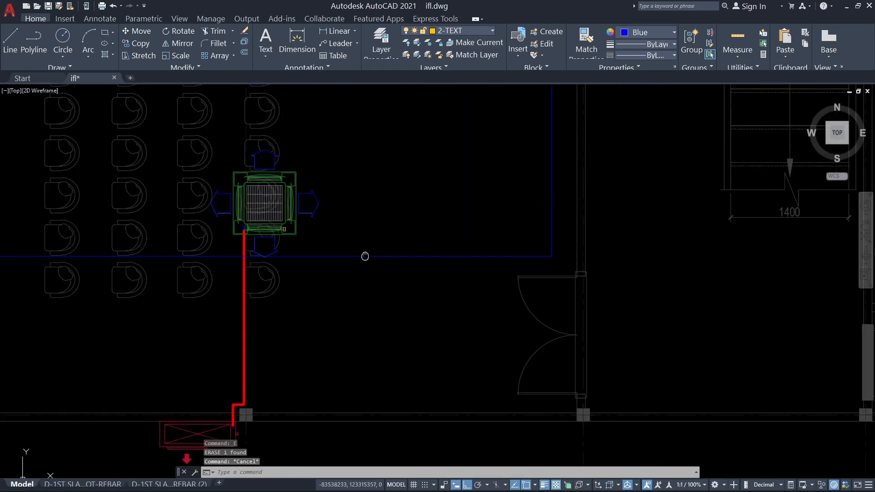
pyautogui.write('pl')
pyautogui.press('Return')
pyautogui.scroll(8, 441, 184)
pyautogui.click(437, 249)
pyautogui.scroll(-2, 439, 314)
pyautogui.moveTo(439, 314); pyautogui.dragTo(394, 50, button='middle')
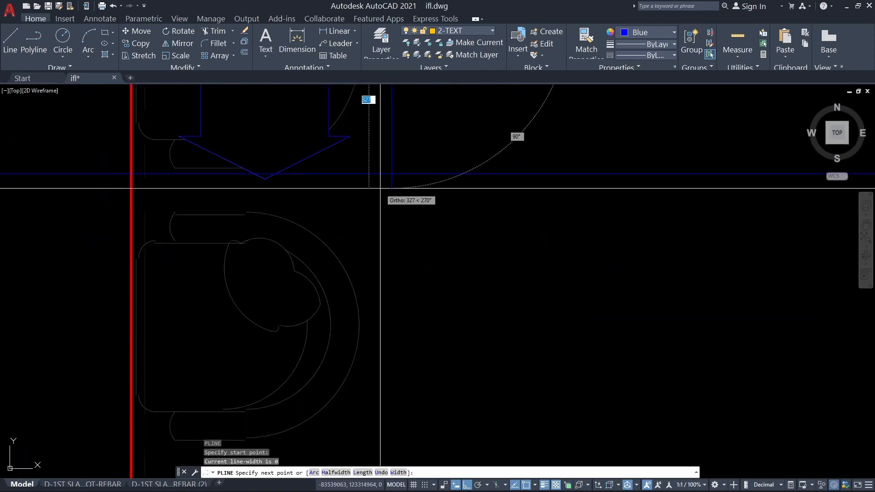
pyautogui.scroll(-4, 335, 189)
# Draw a vertical drain polyline from the lower middle cassette's outlet down to the lower horizontal drain line.
pyautogui.scroll(6, 234, 190)
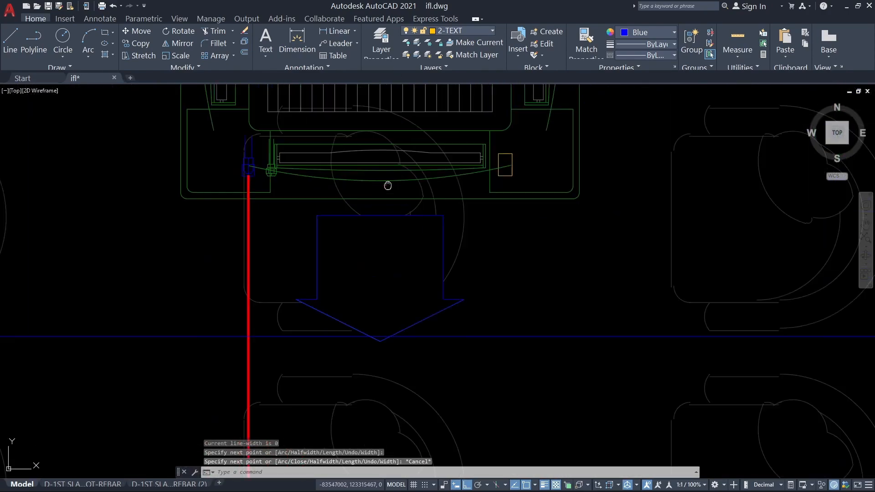
pyautogui.press('Return')
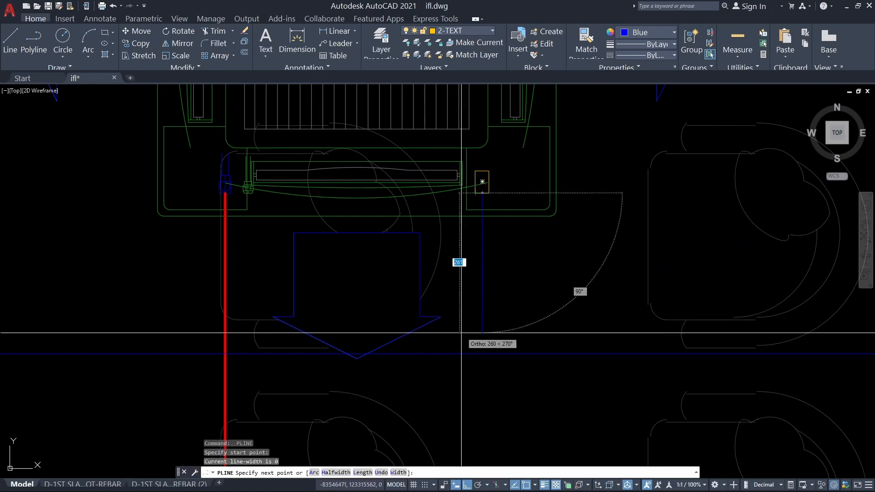
pyautogui.press('Escape')
pyautogui.press('Escape')
pyautogui.press('Escape')
# Examine the drain line connections at the lower left cassette and across the rest of the hall plan.
pyautogui.scroll(-14, 466, 342)
pyautogui.moveTo(329, 336)
pyautogui.mouseDown(button='middle')
pyautogui.moveTo(254, 314)
pyautogui.moveTo(267, 323)
pyautogui.mouseUp(button='middle')
pyautogui.scroll(10, 227, 319)
pyautogui.moveTo(212, 327)
pyautogui.mouseDown(button='middle')
pyautogui.moveTo(237, 343)
pyautogui.moveTo(299, 320)
pyautogui.mouseUp(button='middle')
pyautogui.click(285, 362)
pyautogui.scroll(-10, 325, 277)
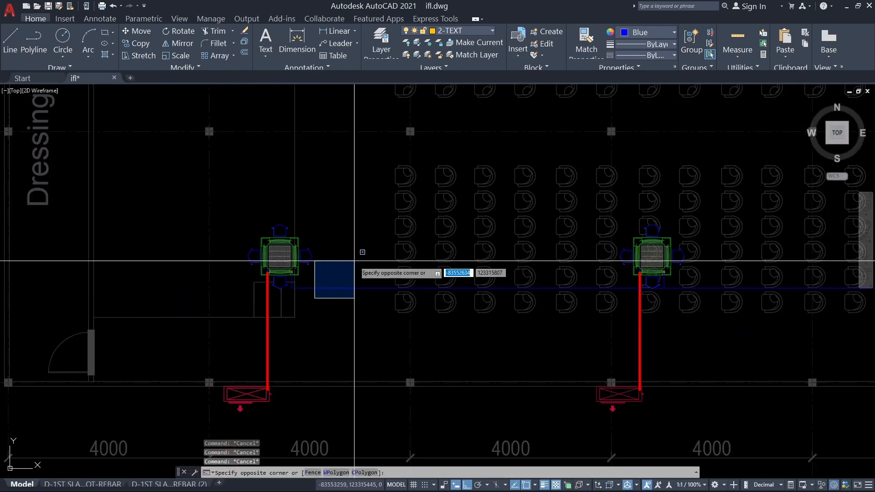
pyautogui.press('Escape')
pyautogui.moveTo(364, 241); pyautogui.dragTo(318, 332, button='middle')
pyautogui.press('Escape')
pyautogui.press('Escape')
pyautogui.moveTo(281, 177); pyautogui.dragTo(405, 268, button='middle')
pyautogui.scroll(2, 590, 267)
pyautogui.scroll(-4, 590, 267)
pyautogui.moveTo(590, 268); pyautogui.dragTo(231, 246, button='middle')
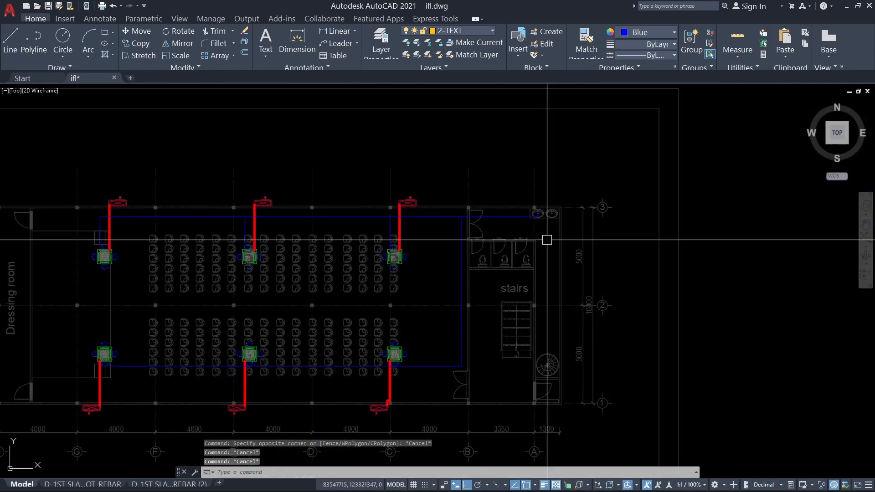
# Examine the drain line's endpoint at the first washbasin's faucet, leaving its position as it is.
pyautogui.scroll(8, 543, 237)
pyautogui.scroll(2, 595, 122)
pyautogui.moveTo(593, 121); pyautogui.dragTo(499, 317, button='middle')
pyautogui.scroll(2, 500, 317)
pyautogui.click(488, 289)
pyautogui.scroll(4, 491, 203)
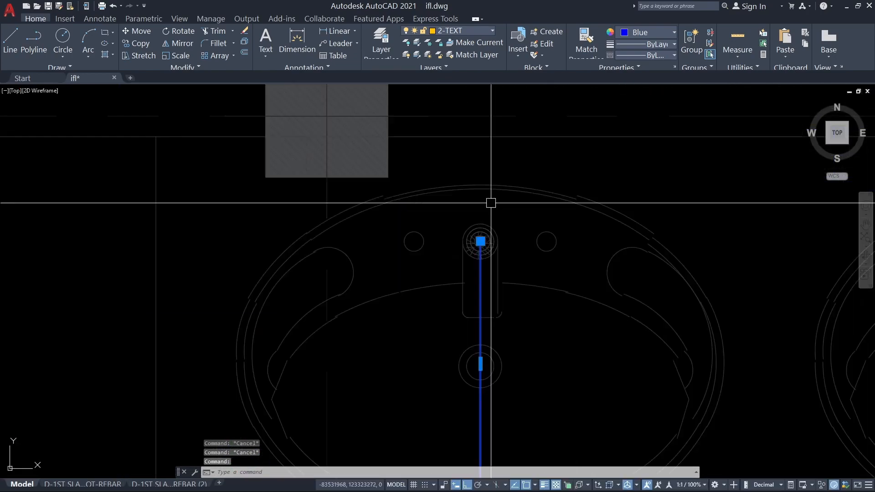
pyautogui.click(480, 241)
pyautogui.scroll(2, 470, 267)
pyautogui.scroll(-8, 484, 293)
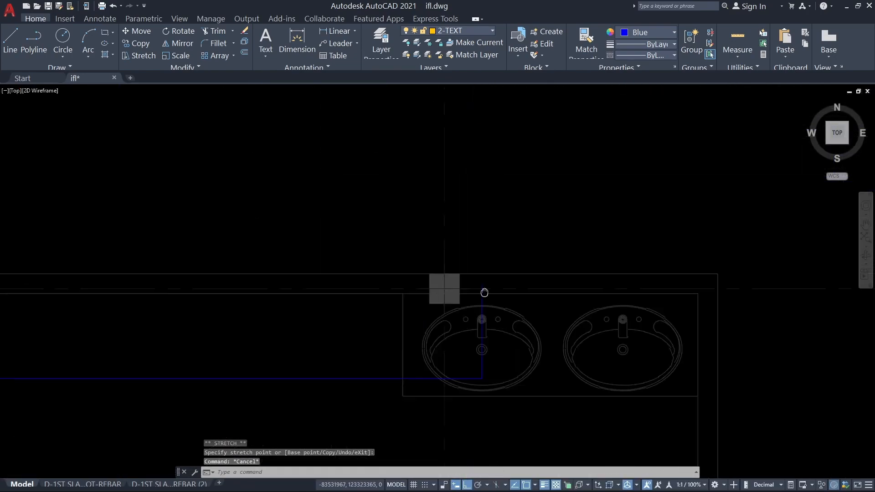
# Move the "IDU-01 Capacity=4Hp" label to just below the upper left cassette's lower airflow arrow.
pyautogui.scroll(-5, 438, 194)
pyautogui.scroll(-8, 519, 185)
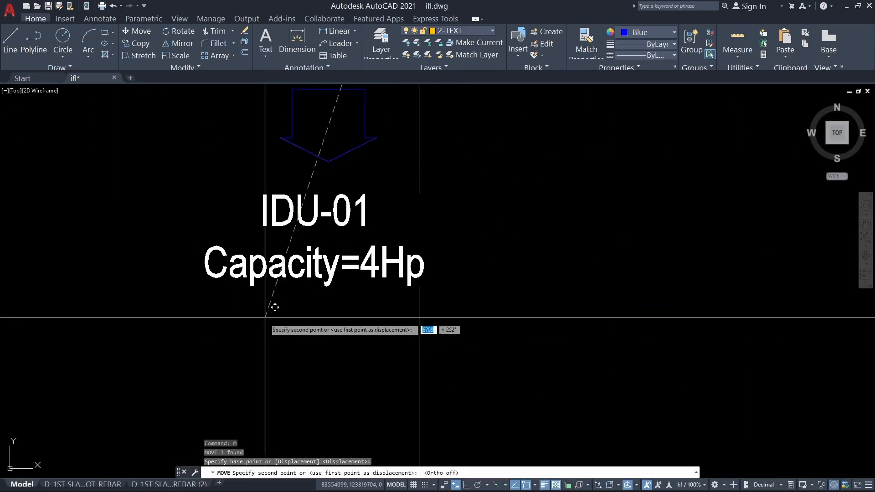
pyautogui.click(264, 315)
pyautogui.press('Escape')
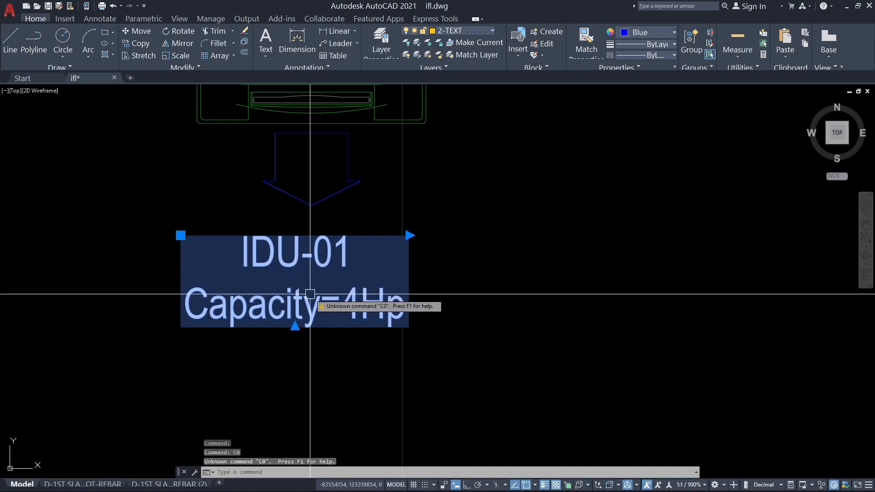
# Copy the IDU-01 label to the upper middle cassette, using the upper left cassette's centre as base point.
pyautogui.scroll(-4, 308, 252)
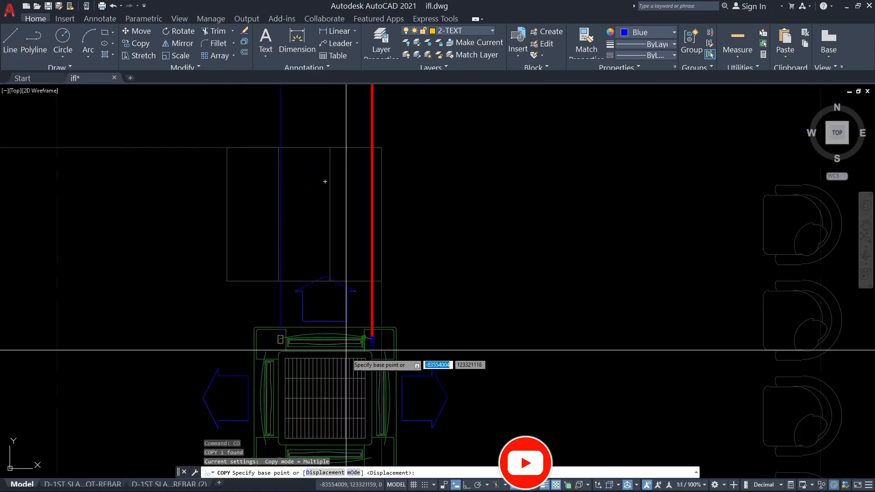
pyautogui.scroll(3, 348, 352)
pyautogui.click(339, 316)
pyautogui.scroll(-4, 338, 316)
pyautogui.scroll(4, 596, 264)
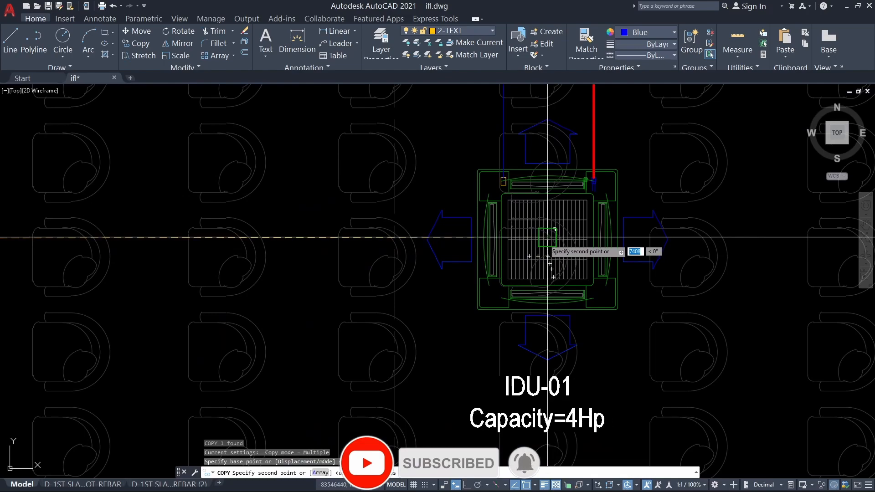
pyautogui.scroll(6, 548, 237)
pyautogui.click(551, 238)
# Place another copy of the IDU-01 label at the upper right cassette, aligned to its centre.
pyautogui.scroll(-7, 550, 238)
pyautogui.moveTo(524, 241); pyautogui.dragTo(313, 223, button='middle')
pyautogui.moveTo(656, 217); pyautogui.dragTo(407, 244, button='middle')
pyautogui.scroll(5, 656, 233)
pyautogui.scroll(4, 530, 264)
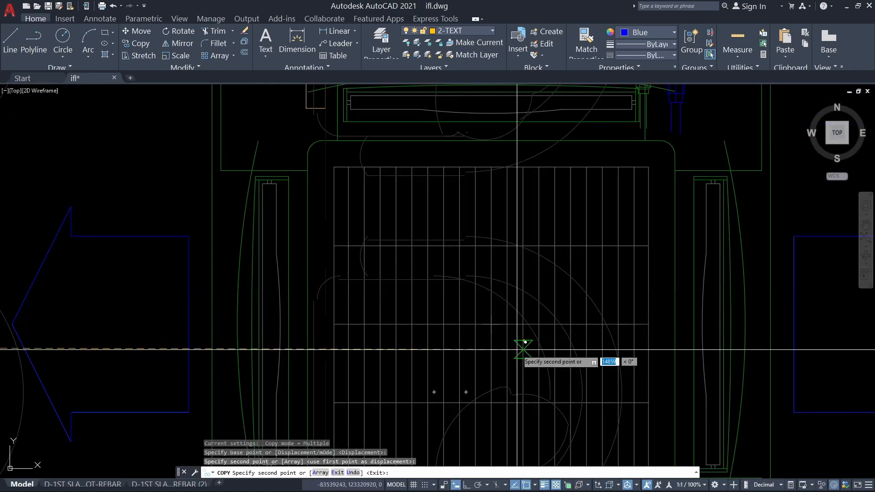
pyautogui.click(491, 324)
# Place another copy of the IDU-01 label at the lower right cassette, aligned to its centre.
pyautogui.scroll(-8, 492, 324)
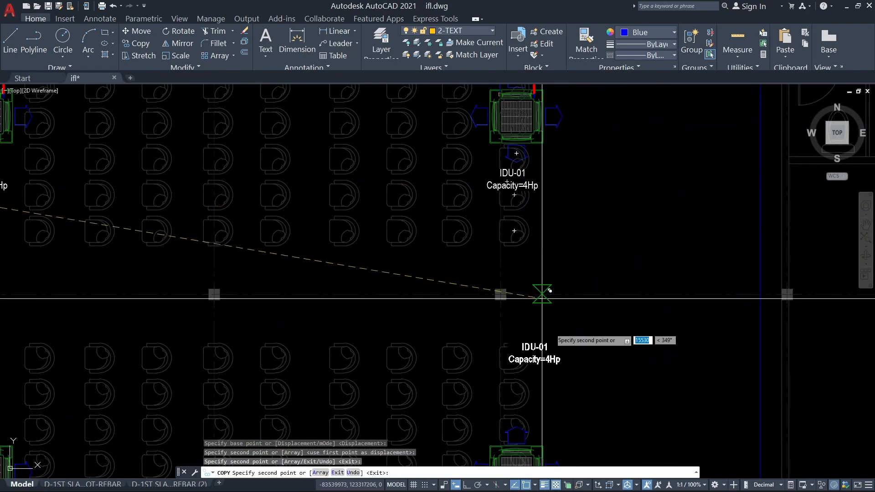
pyautogui.scroll(7, 453, 239)
pyautogui.scroll(4, 469, 201)
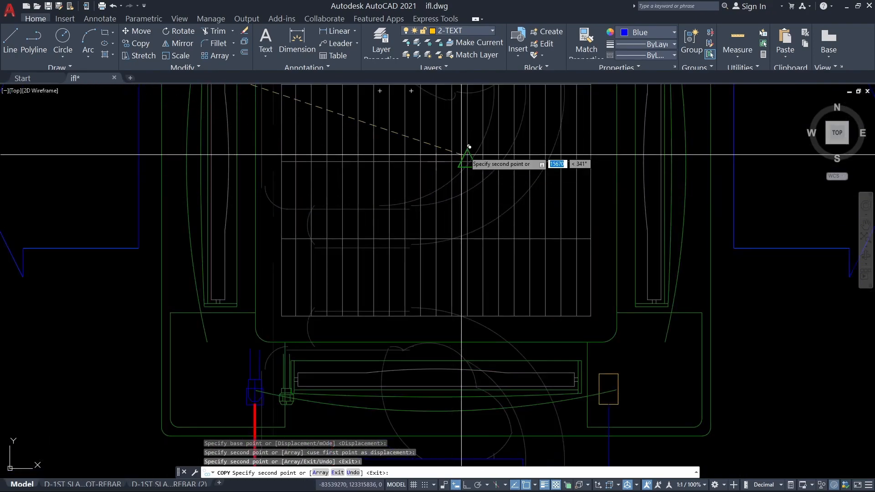
pyautogui.click(436, 161)
# Place copies of the IDU-01 label at the centres of the lower middle and lower left cassettes and end the copying.
pyautogui.scroll(-8, 410, 214)
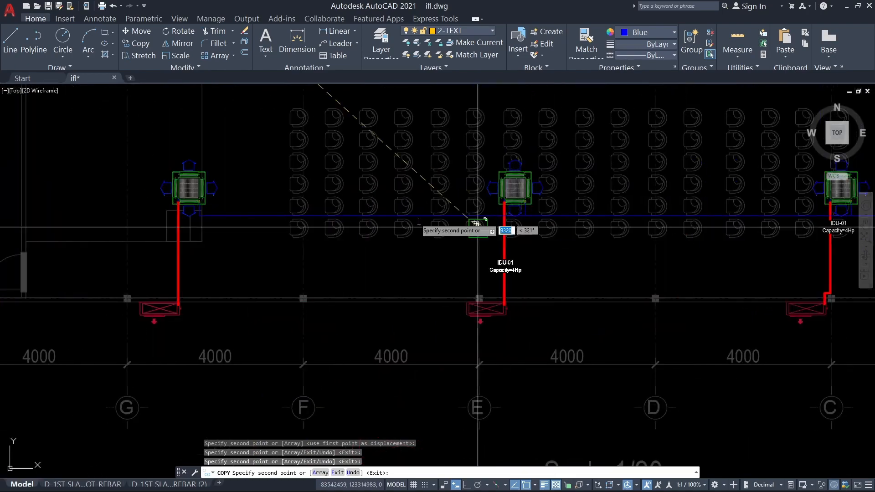
pyautogui.scroll(5, 593, 205)
pyautogui.scroll(6, 446, 230)
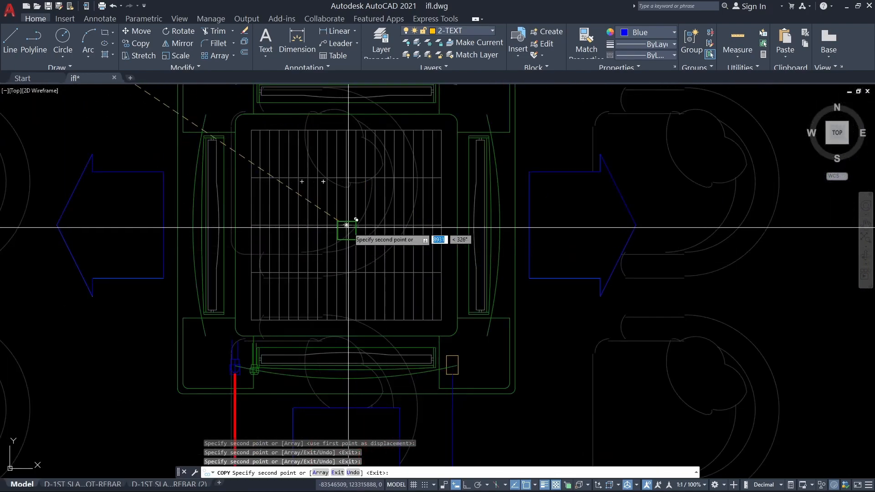
pyautogui.scroll(-8, 346, 225)
pyautogui.scroll(7, 586, 243)
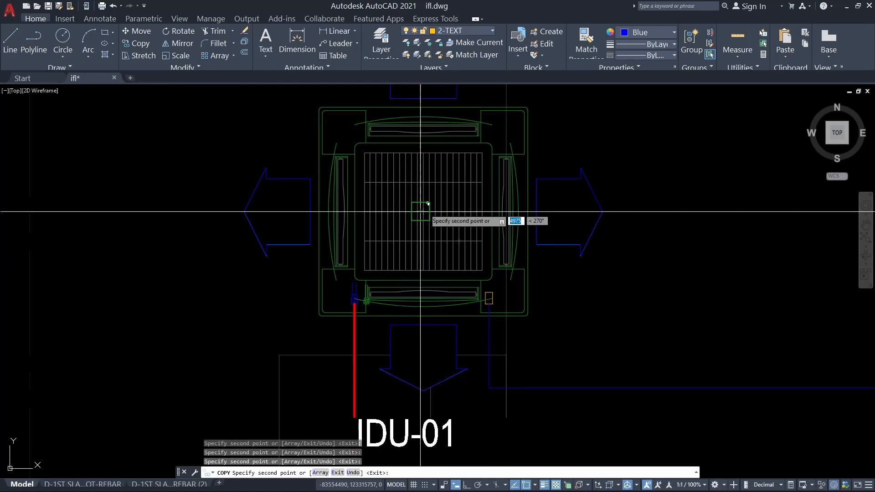
pyautogui.scroll(7, 421, 212)
pyautogui.scroll(-5, 434, 214)
pyautogui.press('Escape')
pyautogui.press('Escape')
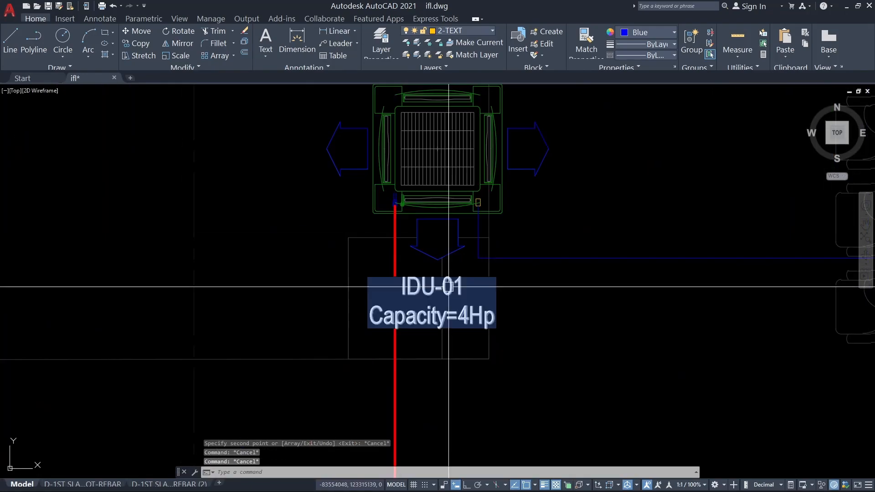
# Shift all six cassette labels together slightly to the right with Ortho on, centring them on their cassettes.
pyautogui.scroll(-6, 547, 245)
pyautogui.scroll(6, 547, 244)
pyautogui.scroll(-6, 667, 299)
pyautogui.scroll(6, 757, 296)
pyautogui.moveTo(756, 296); pyautogui.dragTo(373, 279, button='middle')
pyautogui.click(587, 299)
pyautogui.scroll(-6, 547, 319)
pyautogui.scroll(6, 555, 188)
pyautogui.click(546, 197)
pyautogui.moveTo(343, 234); pyautogui.dragTo(739, 235, button='middle')
pyautogui.click(483, 199)
pyautogui.moveTo(397, 215); pyautogui.dragTo(739, 220, button='middle')
pyautogui.click(310, 208)
pyautogui.scroll(2, 283, 225)
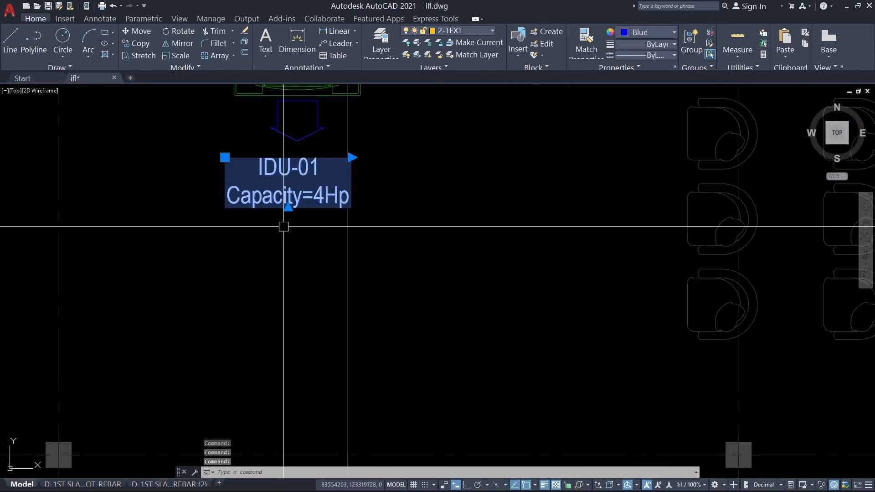
pyautogui.moveTo(283, 225); pyautogui.dragTo(329, 270, button='middle')
pyautogui.write('m')
pyautogui.press('Return')
pyautogui.click(313, 341)
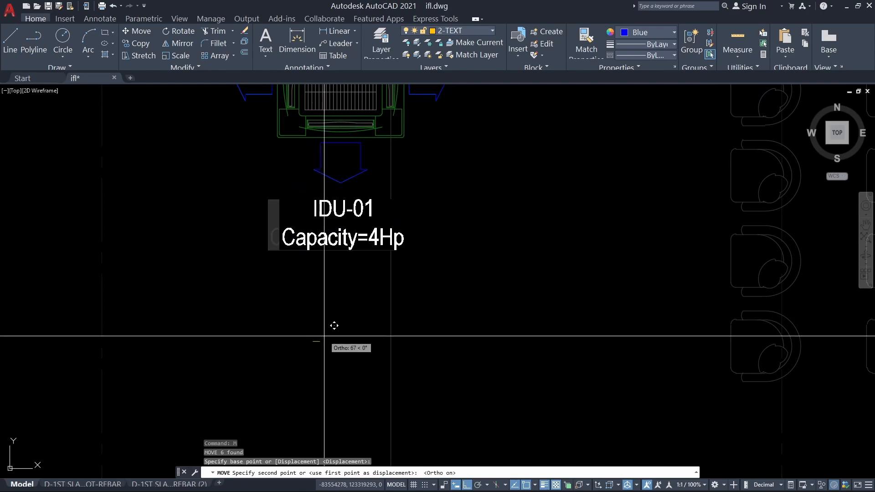
pyautogui.press('Escape')
pyautogui.press('Escape')
pyautogui.press('Escape')
# Mirror the three lower cassette labels across a horizontal line to above their cassettes, erasing the source labels.
pyautogui.scroll(-5, 325, 336)
pyautogui.scroll(4, 311, 356)
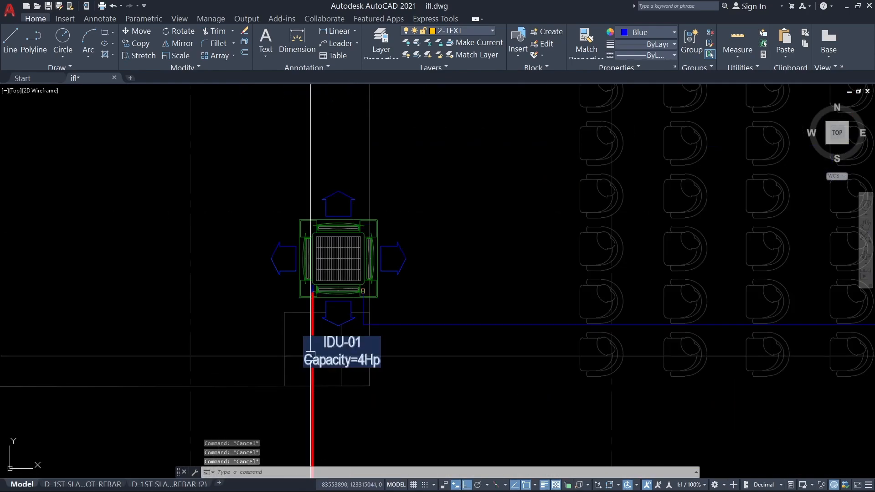
pyautogui.click(236, 323)
pyautogui.scroll(-5, 401, 365)
pyautogui.click(538, 328)
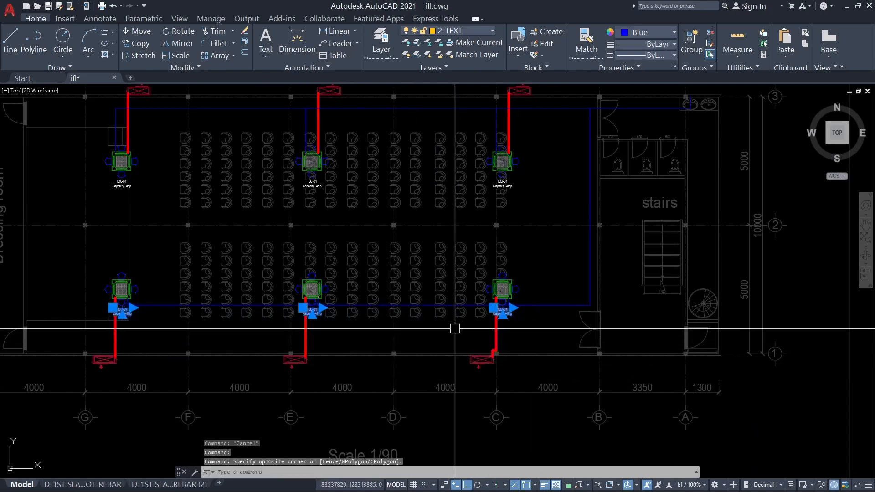
pyautogui.write('mi')
pyautogui.press('Return')
pyautogui.scroll(8, 517, 319)
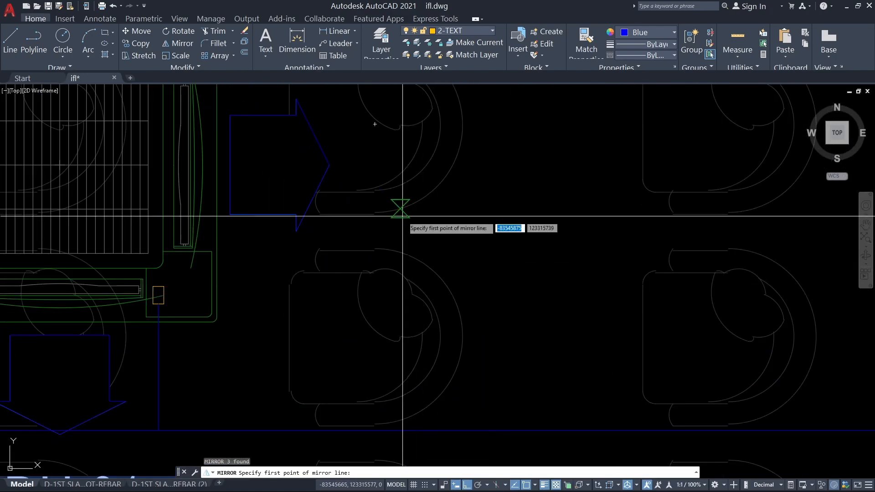
pyautogui.write('y')
pyautogui.press('Return')
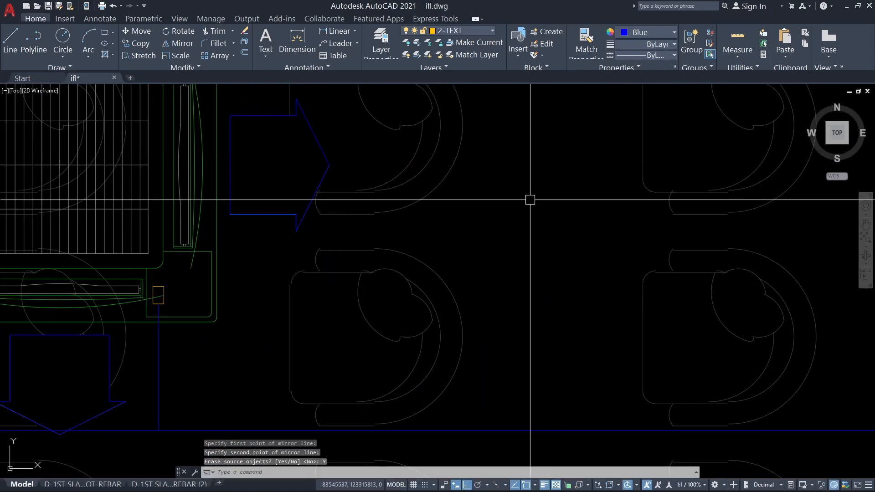
pyautogui.press('Escape')
pyautogui.press('Escape')
# Renumber the lower left cassette's label as IDU-02.
pyautogui.scroll(-5, 502, 228)
pyautogui.scroll(4, 360, 221)
pyautogui.scroll(8, 322, 181)
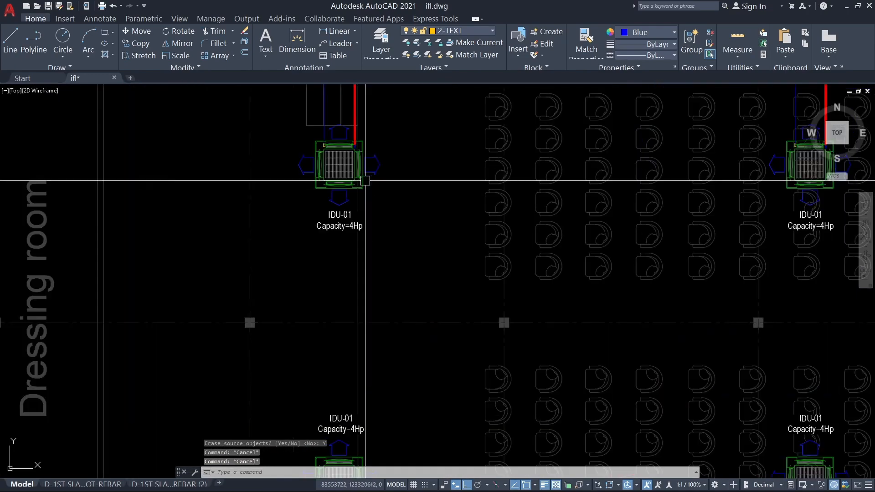
pyautogui.moveTo(322, 182); pyautogui.dragTo(370, 203, button='middle')
pyautogui.press('Escape')
pyautogui.scroll(-6, 401, 297)
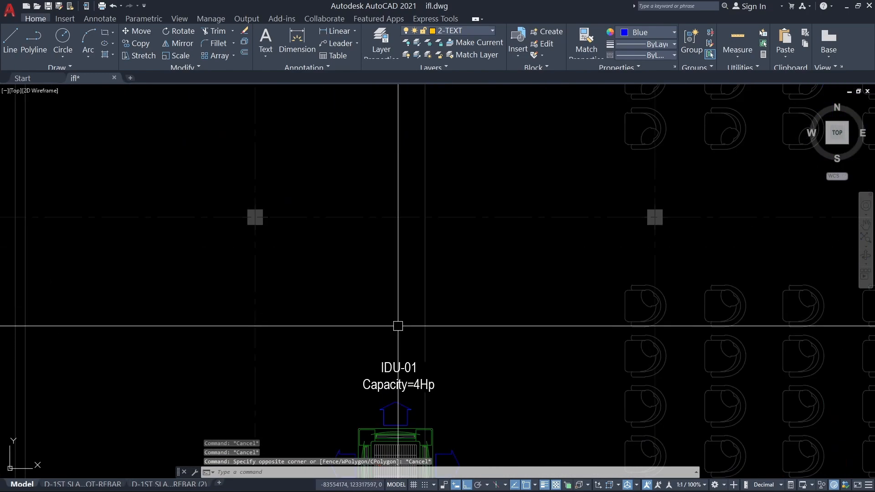
pyautogui.scroll(6, 407, 234)
pyautogui.moveTo(421, 225); pyautogui.dragTo(437, 222)
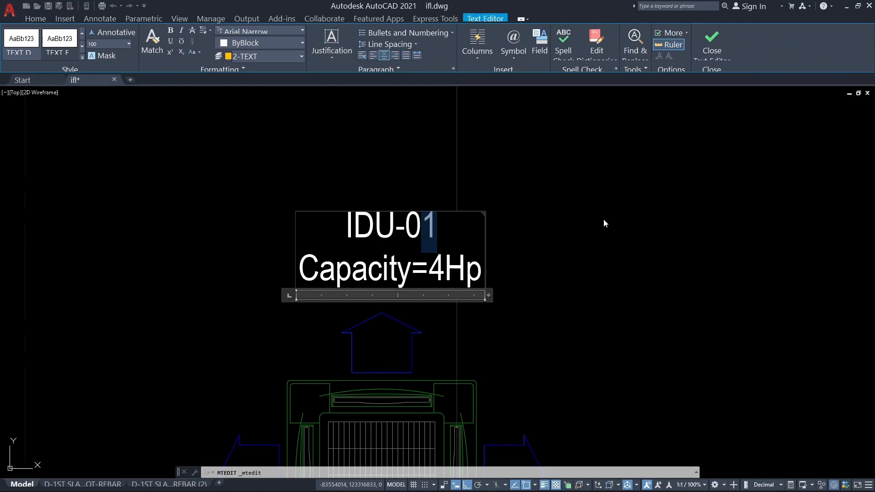
pyautogui.write('2')
pyautogui.click(604, 223)
pyautogui.press('Escape')
# Renumber the lower middle cassette's label as IDU-03.
pyautogui.scroll(-4, 414, 249)
pyautogui.moveTo(791, 250); pyautogui.dragTo(412, 251, button='middle')
pyautogui.moveTo(746, 258); pyautogui.dragTo(498, 260, button='middle')
pyautogui.scroll(4, 498, 261)
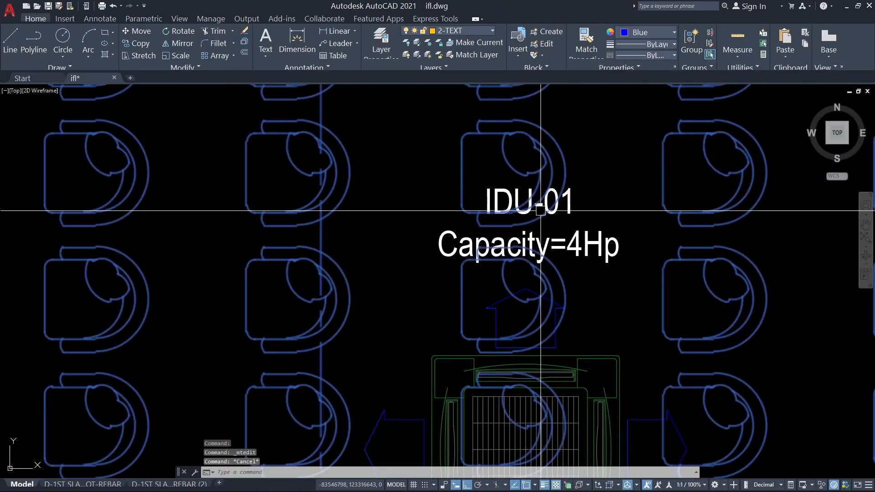
pyautogui.press('Escape')
pyautogui.doubleClick(569, 207)
pyautogui.moveTo(561, 207); pyautogui.dragTo(582, 207)
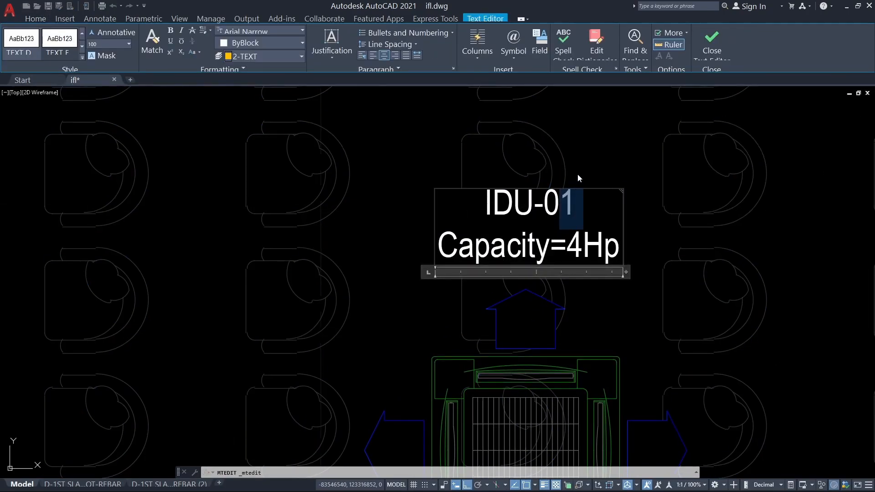
pyautogui.write('3')
pyautogui.click(703, 188)
# Reopen the IDU-03 label for text editing and close it to restore the two-line layout.
pyautogui.scroll(3, 598, 270)
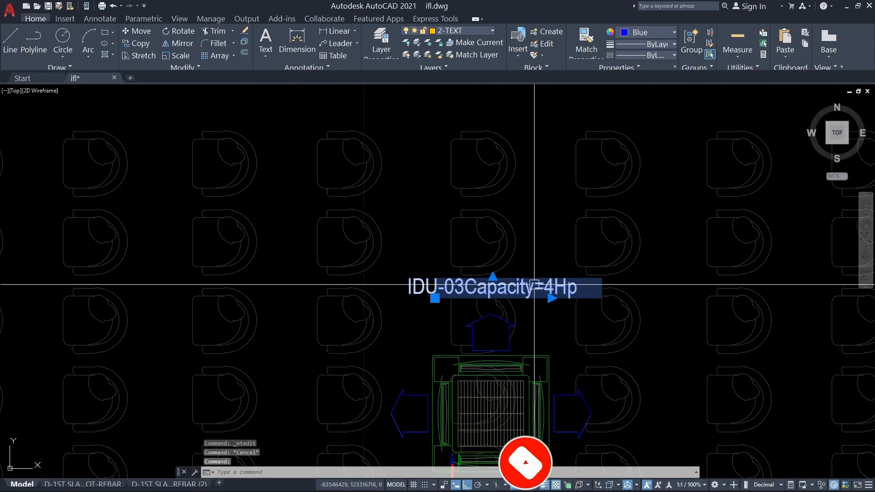
pyautogui.doubleClick(535, 288)
pyautogui.click(509, 223)
pyautogui.scroll(-6, 514, 214)
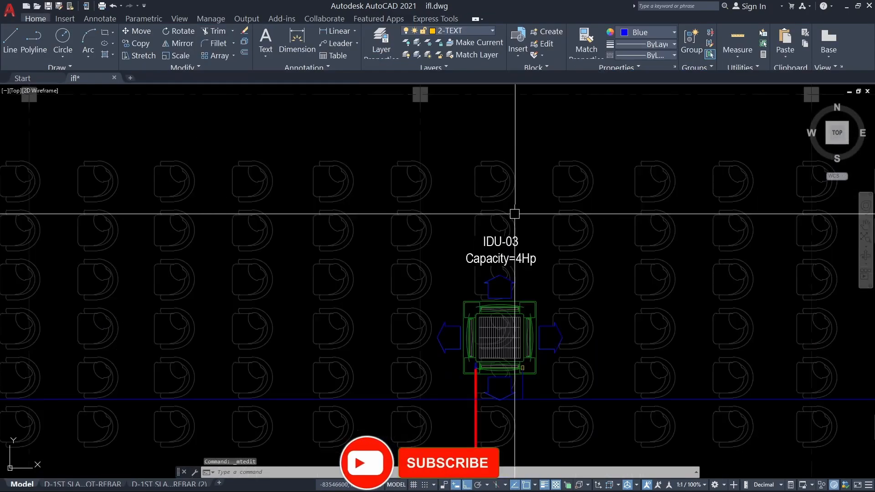
# Renumber the upper middle cassette's label as IDU-04.
pyautogui.moveTo(517, 183); pyautogui.dragTo(510, 244, button='middle')
pyautogui.scroll(8, 507, 170)
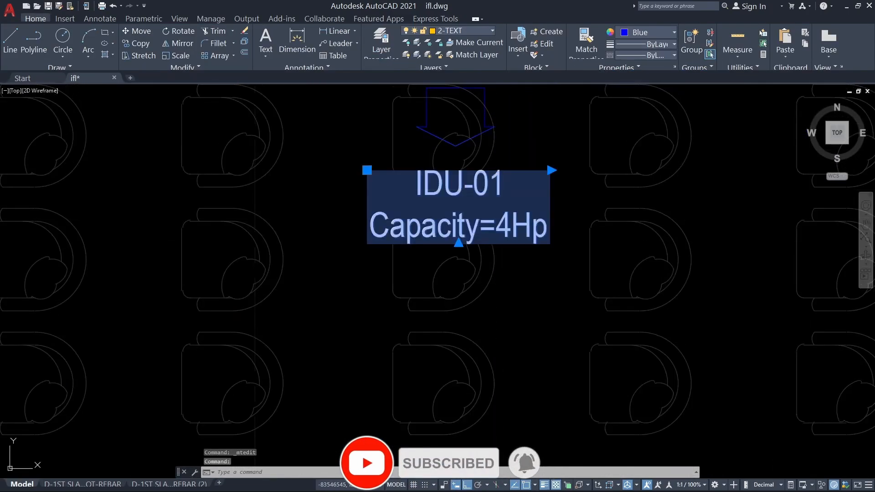
pyautogui.moveTo(489, 189); pyautogui.dragTo(507, 188)
pyautogui.press('Escape')
# Renumber the upper right cassette's label as IDU-05.
pyautogui.scroll(-5, 505, 296)
pyautogui.scroll(8, 347, 264)
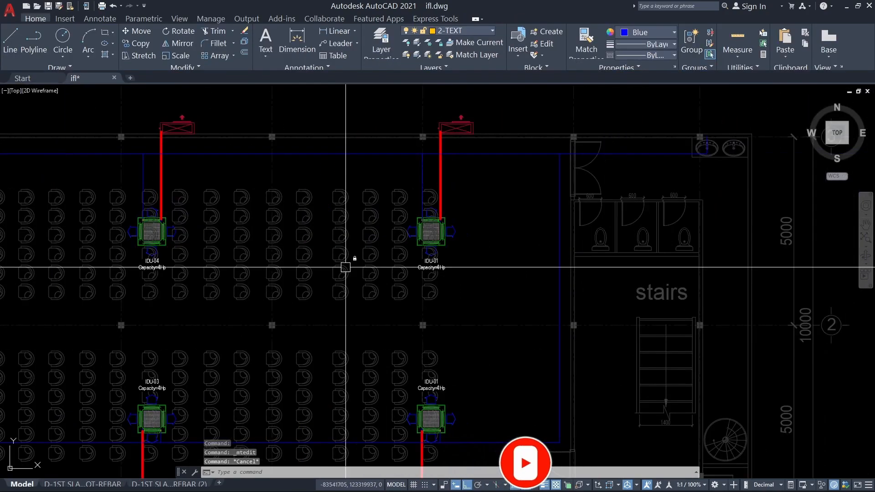
pyautogui.moveTo(238, 242); pyautogui.dragTo(474, 268, button='middle')
pyautogui.doubleClick(416, 195)
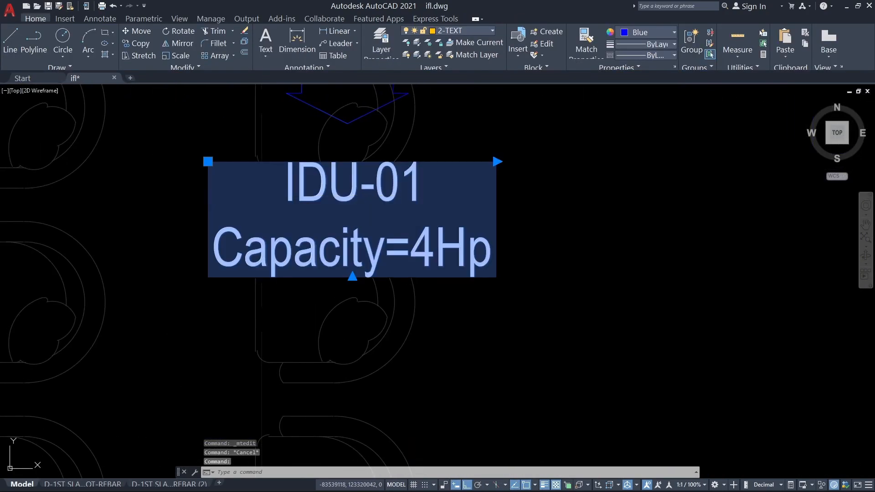
pyautogui.moveTo(404, 195); pyautogui.dragTo(422, 195)
pyautogui.write('5')
pyautogui.click(454, 315)
# Renumber the lower right cassette's label as IDU-06.
pyautogui.scroll(-5, 439, 273)
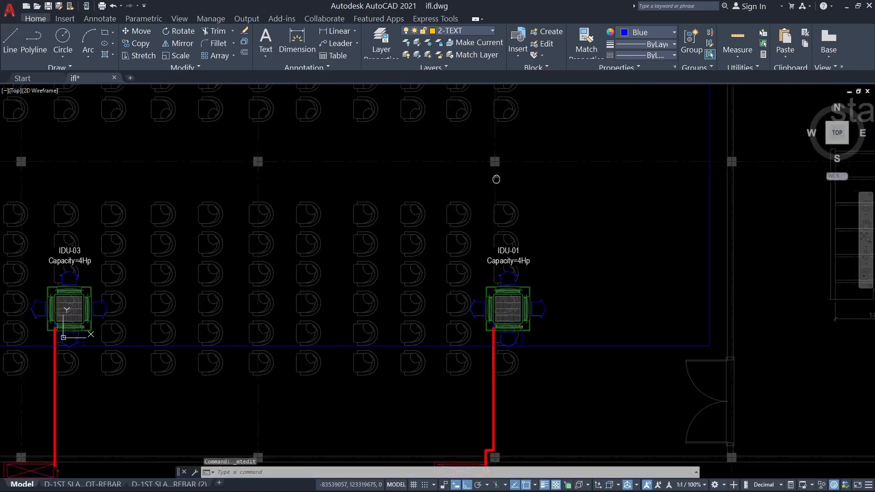
pyautogui.scroll(6, 494, 177)
pyautogui.click(585, 235)
pyautogui.click(565, 246)
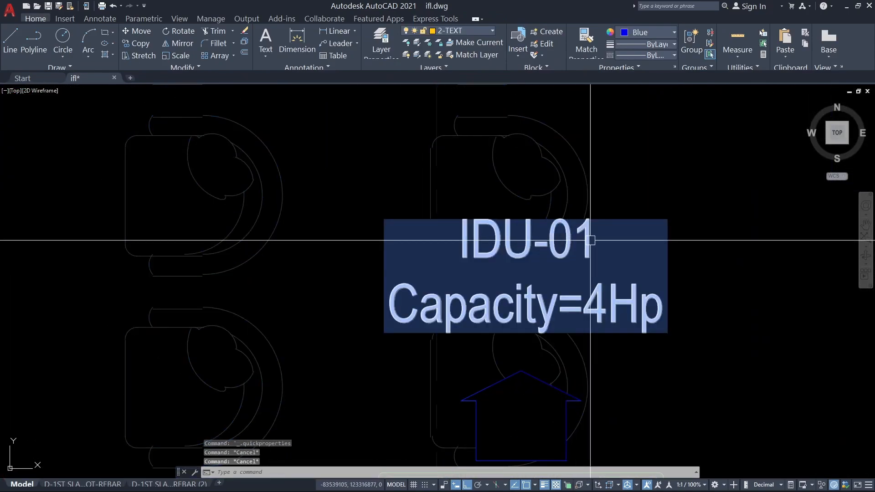
pyautogui.doubleClick(589, 242)
pyautogui.moveTo(574, 242); pyautogui.dragTo(604, 243)
pyautogui.write('6')
pyautogui.click(361, 332)
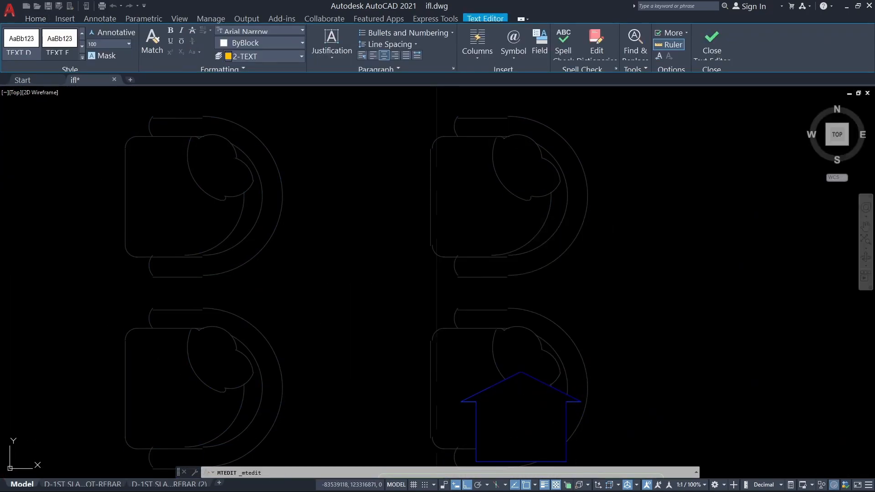
# Reopen the IDU-06 label for text editing and close it to restore the two-line layout.
pyautogui.click(461, 302)
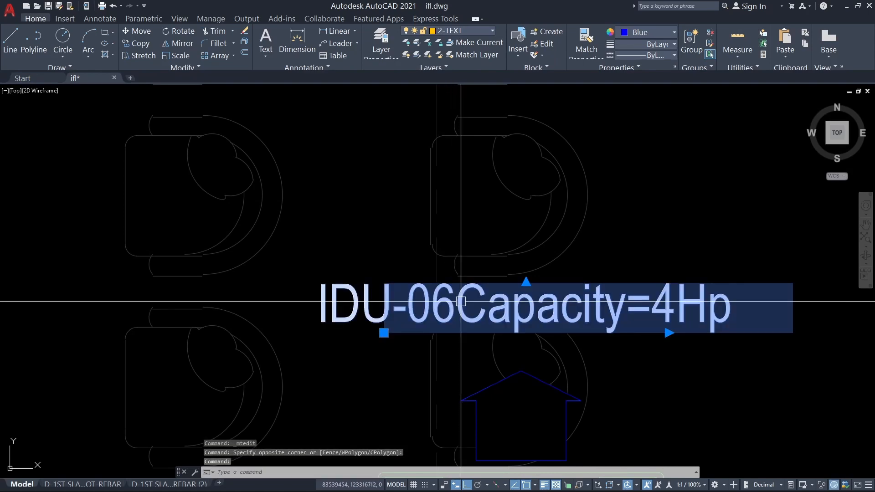
pyautogui.doubleClick(593, 303)
pyautogui.click(715, 205)
# Copy the IDU-06 label to the space below the lower right outdoor unit.
pyautogui.scroll(-5, 638, 303)
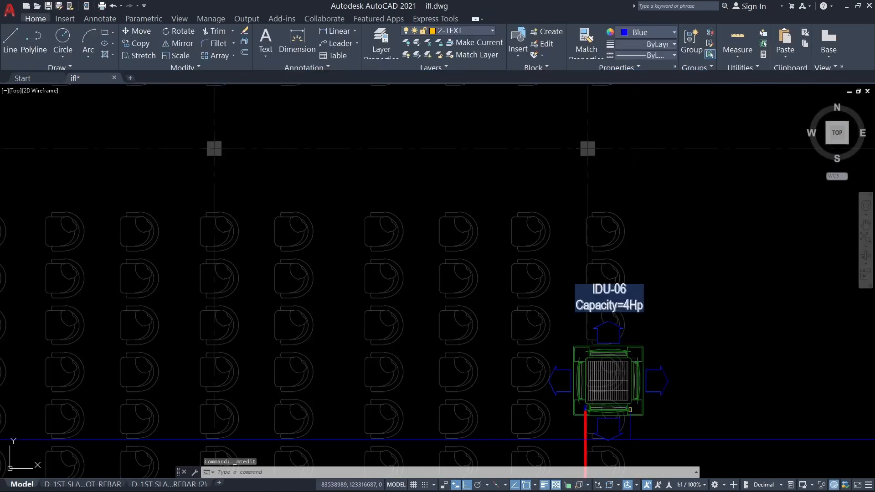
pyautogui.moveTo(642, 320); pyautogui.dragTo(628, 346, button='middle')
pyautogui.press('Escape')
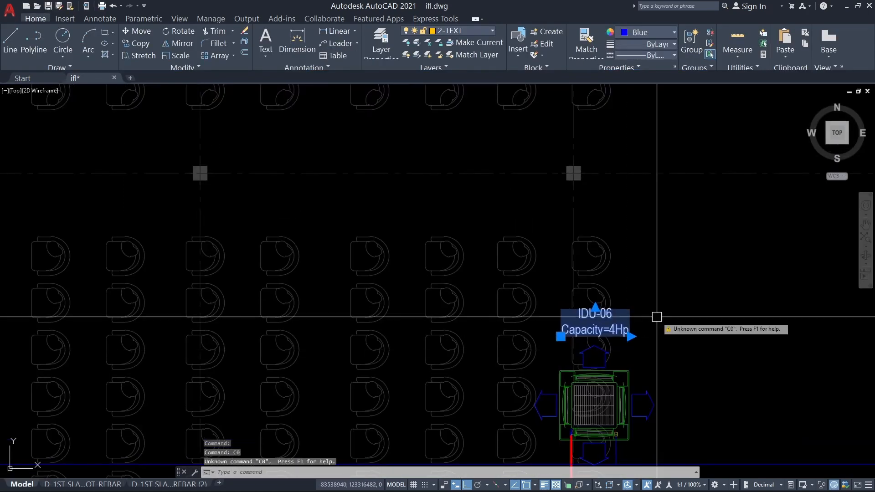
pyautogui.scroll(-5, 639, 347)
pyautogui.scroll(7, 647, 344)
pyautogui.moveTo(646, 341); pyautogui.dragTo(613, 329, button='middle')
pyautogui.write('co')
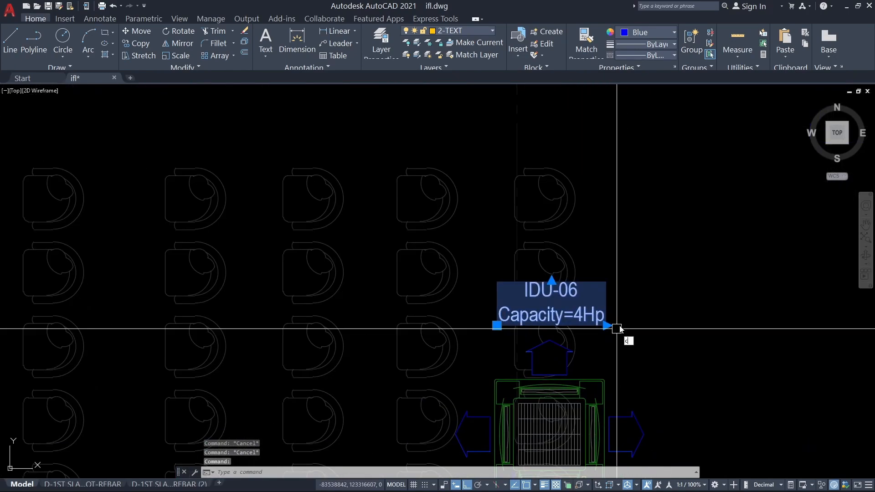
pyautogui.press('space')
pyautogui.click(649, 295)
pyautogui.scroll(-5, 648, 321)
pyautogui.moveTo(640, 385); pyautogui.dragTo(587, 185, button='middle')
pyautogui.moveTo(606, 334); pyautogui.dragTo(586, 240, button='middle')
pyautogui.scroll(4, 585, 247)
pyautogui.click(576, 283)
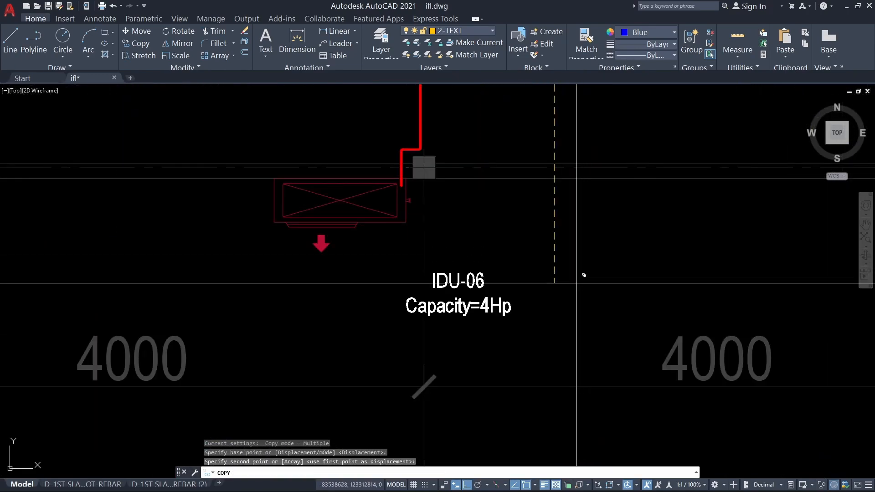
pyautogui.press('Escape')
pyautogui.press('Escape')
# Change the copied label's text to ODU-06 and remove its capacity line.
pyautogui.scroll(4, 466, 307)
pyautogui.doubleClick(469, 306)
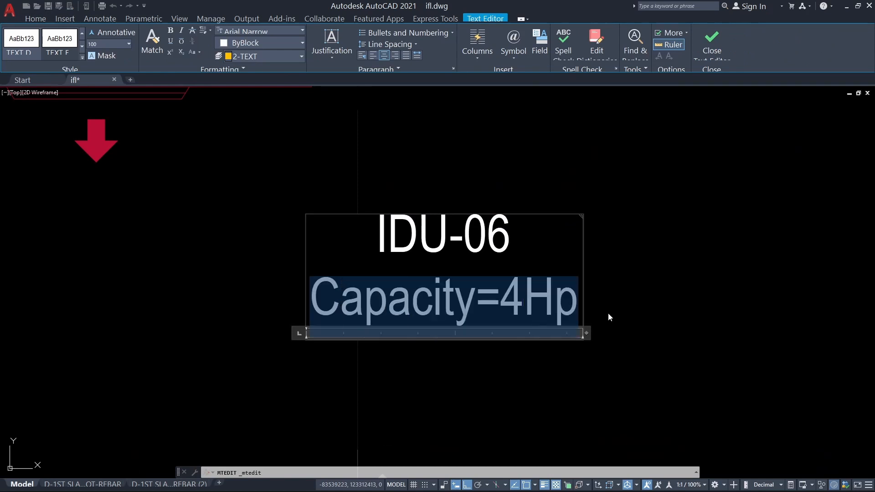
pyautogui.press('BackSpace')
pyautogui.press('BackSpace')
pyautogui.press('BackSpace')
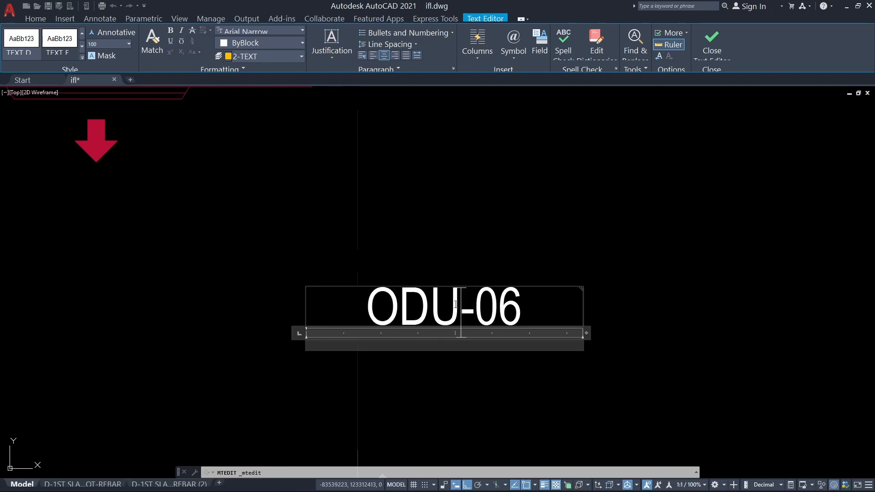
pyautogui.click(541, 424)
# Move the ODU-06 label directly under the lower right outdoor unit's arrow.
pyautogui.click(356, 307)
pyautogui.write('m')
pyautogui.press('Return')
pyautogui.scroll(-2, 775, 212)
pyautogui.click(611, 287)
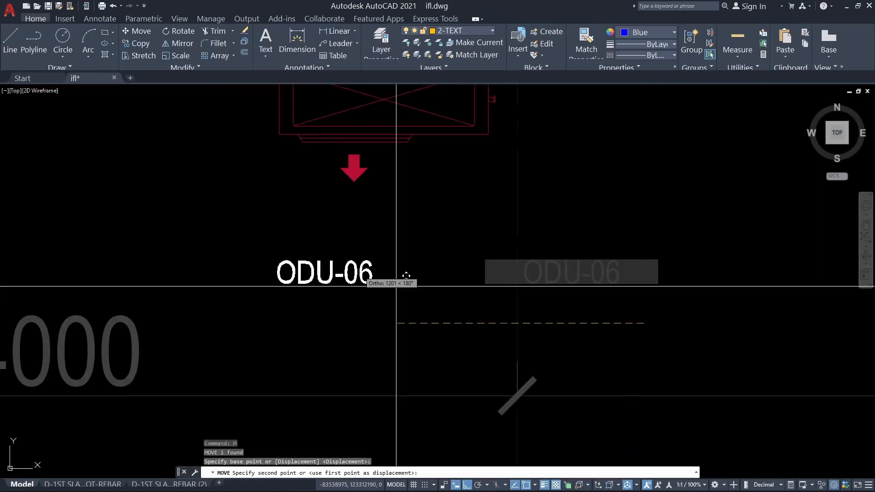
pyautogui.moveTo(442, 250); pyautogui.dragTo(534, 235, button='middle')
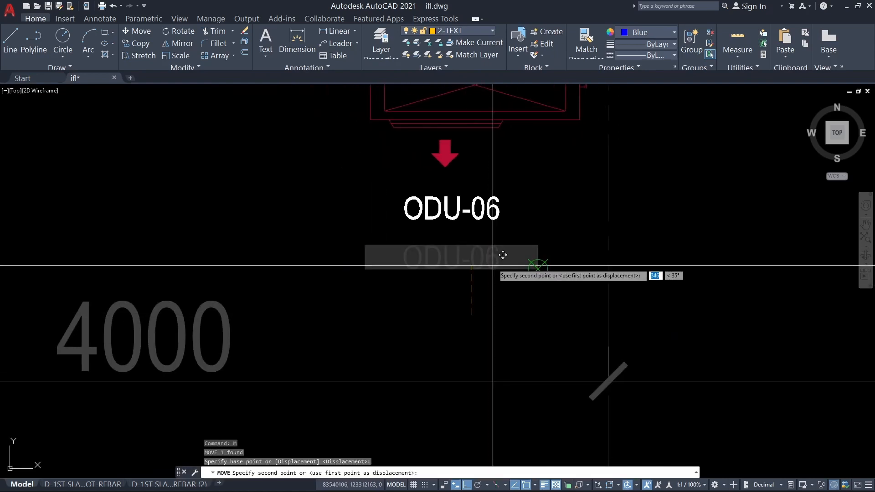
pyautogui.scroll(3, 492, 249)
pyautogui.scroll(-3, 484, 360)
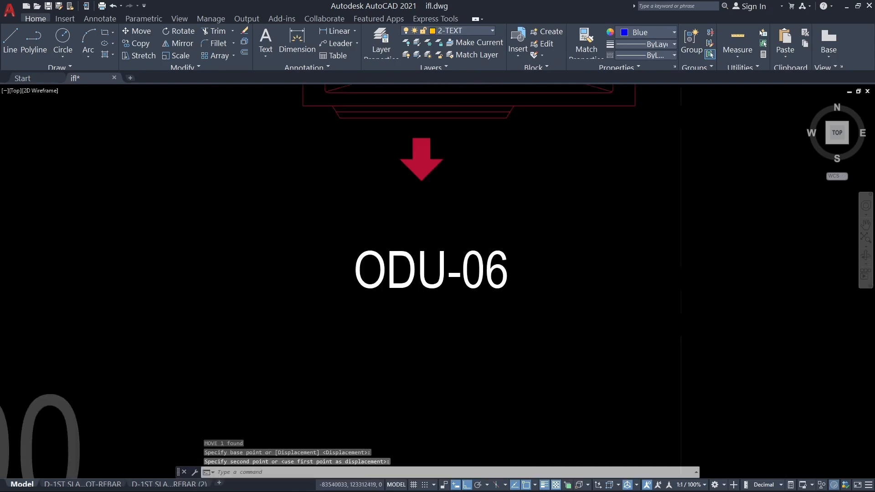
# Nudge the ODU-06 label slightly to the right to align it under its outdoor unit.
pyautogui.press('Escape')
pyautogui.press('space')
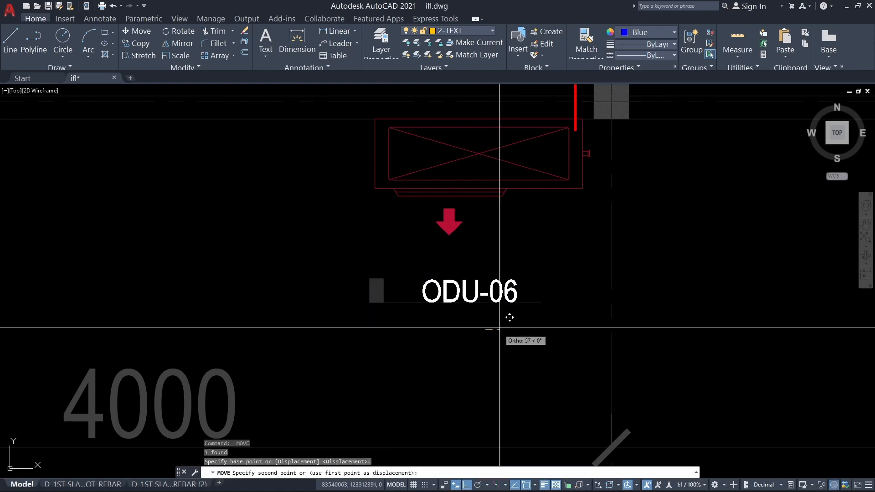
pyautogui.click(508, 316)
pyautogui.press('Escape')
pyautogui.scroll(-5, 512, 301)
pyautogui.moveTo(512, 307); pyautogui.dragTo(557, 305, button='middle')
pyautogui.scroll(3, 557, 304)
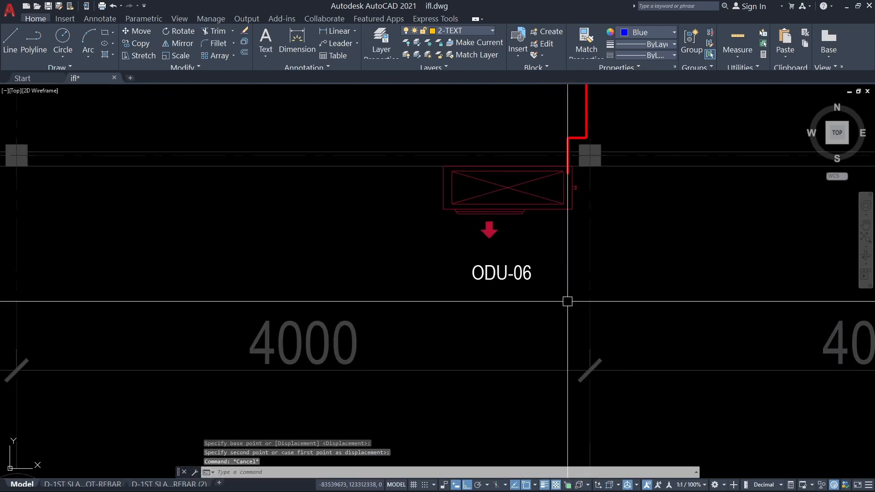
# Copy the ODU-06 label below the lower middle and lower left outdoor units.
pyautogui.scroll(3, 521, 289)
pyautogui.press('Escape')
pyautogui.click(519, 220)
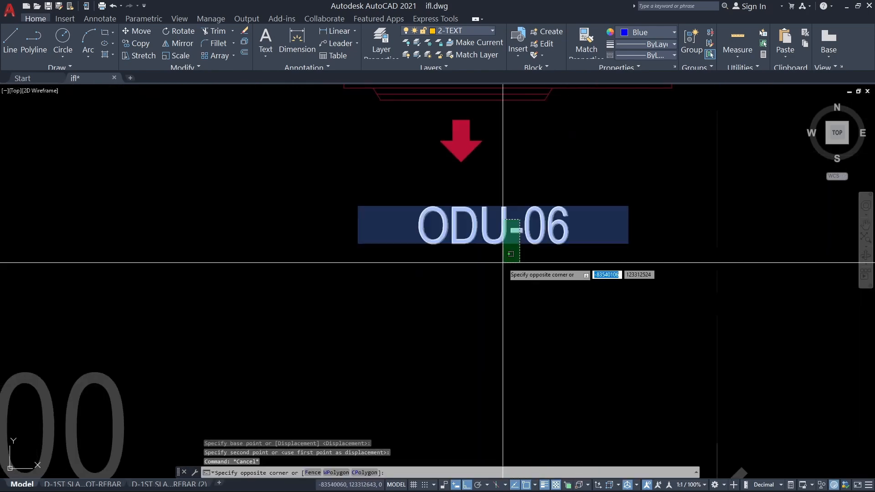
pyautogui.click(546, 320)
pyautogui.write('c')
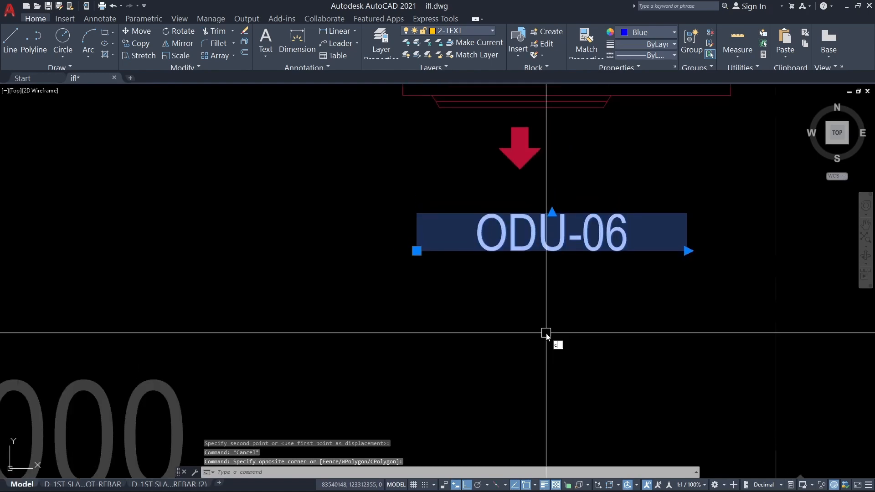
pyautogui.write('o')
pyautogui.press('Return')
pyautogui.click(567, 332)
pyautogui.scroll(-5, 567, 332)
pyautogui.scroll(3, 348, 339)
pyautogui.scroll(2, 391, 310)
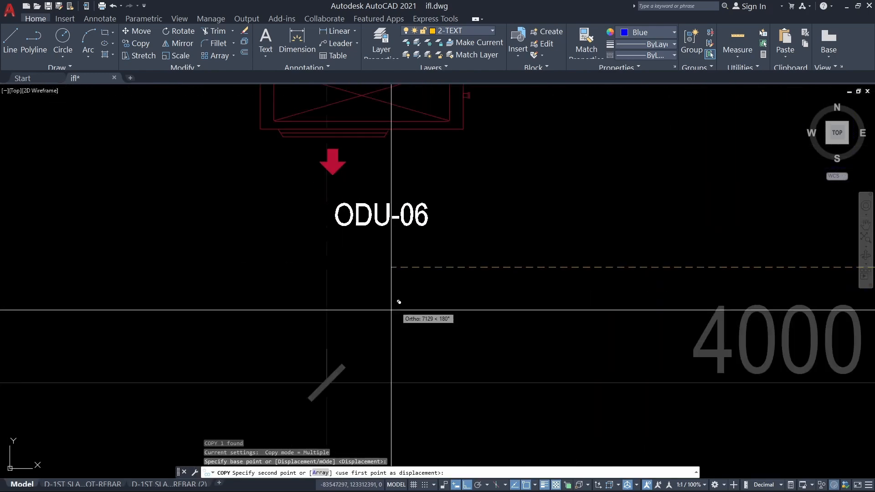
pyautogui.scroll(-4, 383, 267)
pyautogui.scroll(3, 247, 283)
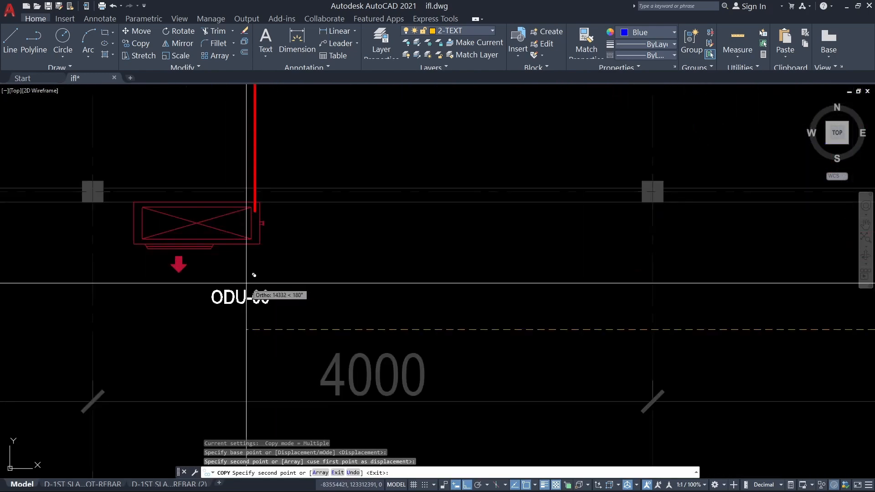
pyautogui.click(198, 303)
# Place another copy of the ODU-06 label above the upper left outdoor unit's arrow.
pyautogui.scroll(-7, 198, 304)
pyautogui.scroll(8, 276, 273)
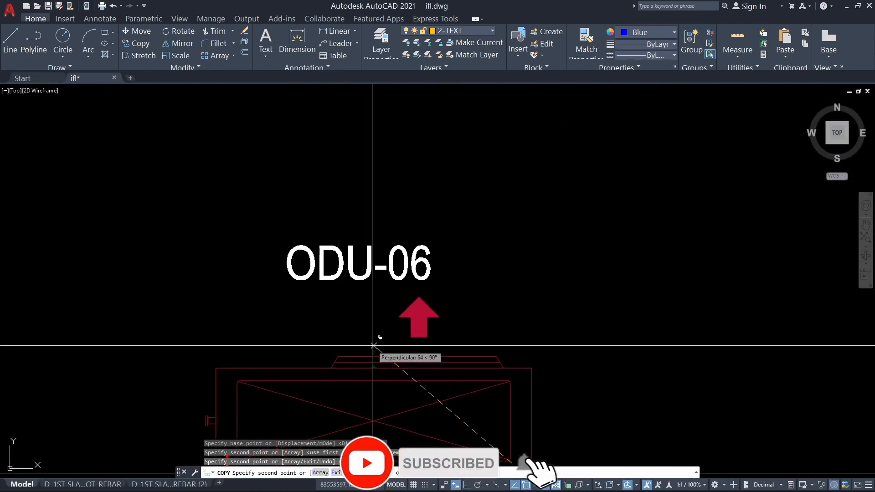
pyautogui.click(372, 346)
pyautogui.scroll(-6, 372, 346)
pyautogui.moveTo(416, 338); pyautogui.dragTo(234, 322, button='middle')
pyautogui.moveTo(590, 338); pyautogui.dragTo(417, 319, button='middle')
pyautogui.press('Escape')
pyautogui.scroll(-5, 455, 316)
pyautogui.scroll(5, 356, 314)
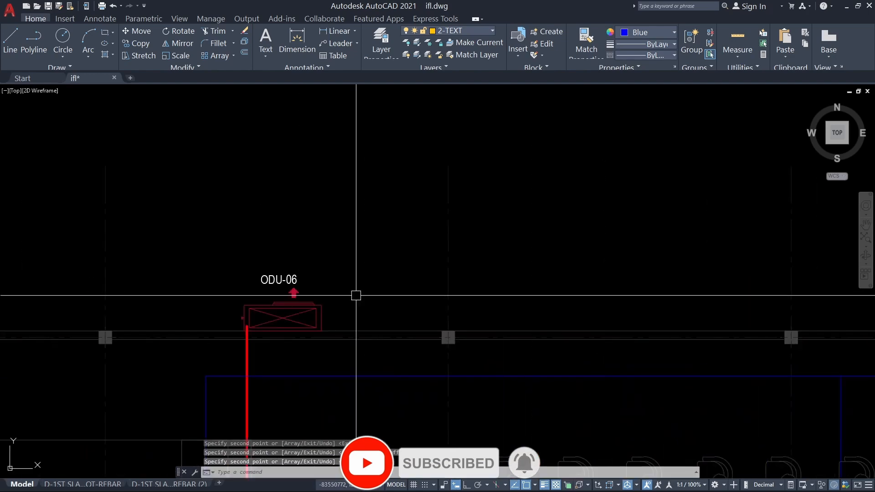
# Copy the upper left outdoor unit's label horizontally to the upper middle and upper right outdoor units.
pyautogui.click(279, 280)
pyautogui.moveTo(358, 268); pyautogui.dragTo(307, 287, button='middle')
pyautogui.write('co')
pyautogui.press('Return')
pyautogui.click(289, 247)
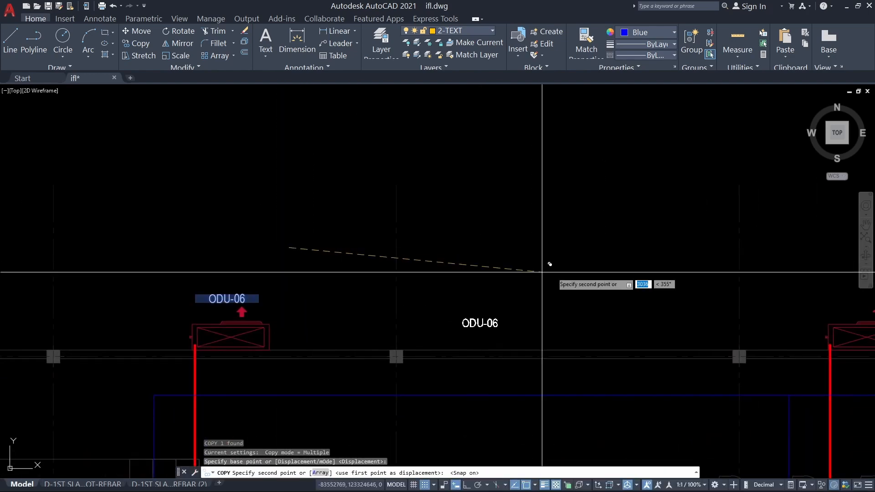
pyautogui.scroll(-2, 476, 259)
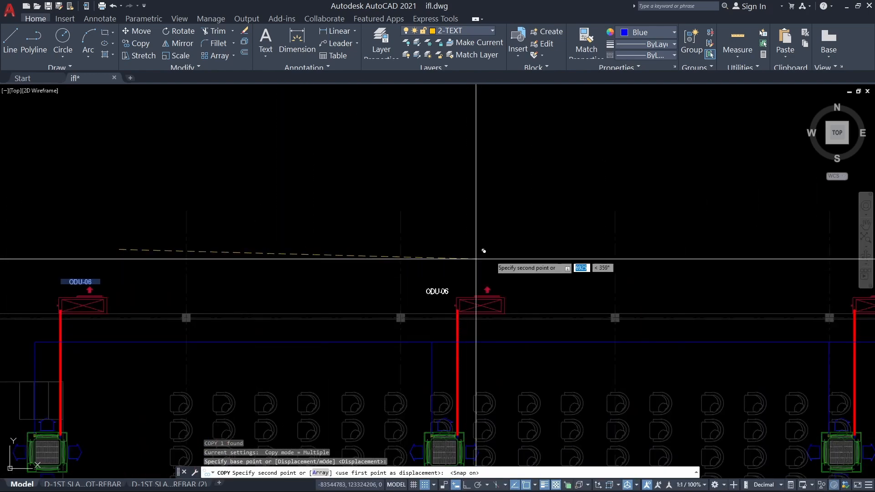
pyautogui.click(522, 235)
pyautogui.scroll(3, 565, 258)
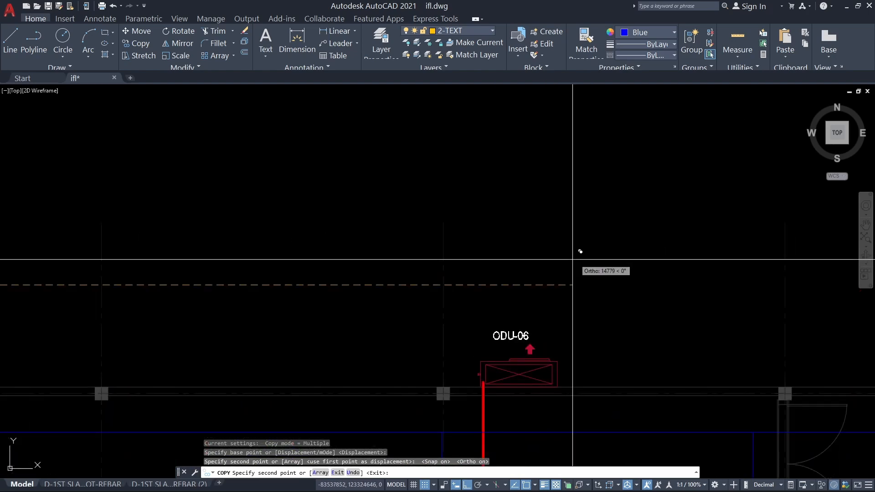
pyautogui.press('Escape')
pyautogui.press('Escape')
# Renumber the upper left outdoor unit's label as ODU-01.
pyautogui.scroll(-3, 798, 267)
pyautogui.scroll(3, 483, 266)
pyautogui.scroll(2, 479, 210)
pyautogui.doubleClick(479, 211)
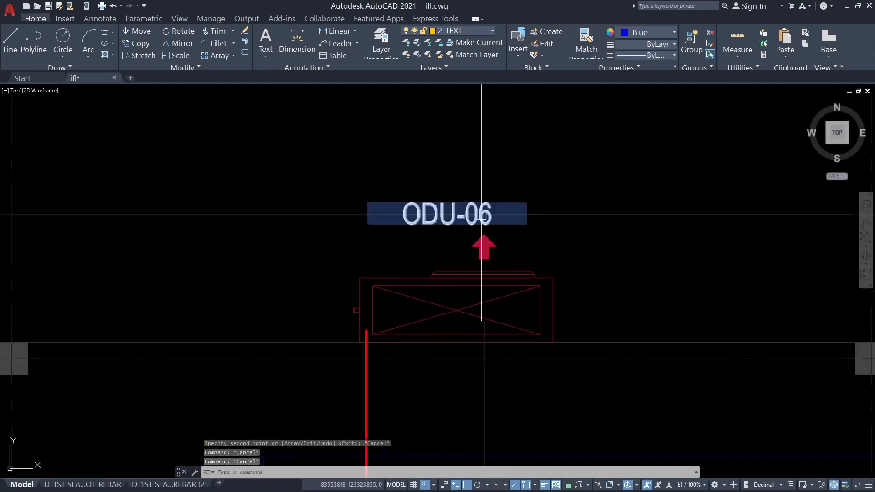
pyautogui.moveTo(481, 214); pyautogui.dragTo(758, 212)
pyautogui.scroll(-3, 691, 247)
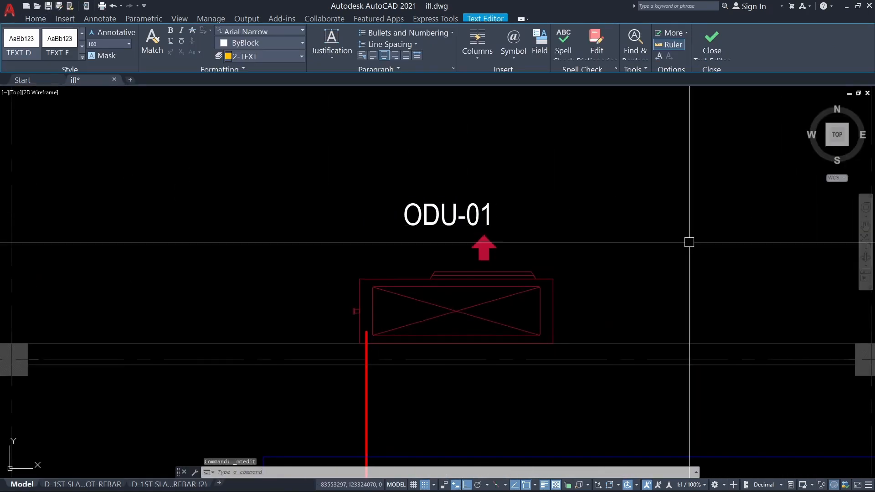
# Renumber the upper middle outdoor unit's label as ODU-04.
pyautogui.press('Escape')
pyautogui.scroll(4, 576, 289)
pyautogui.doubleClick(590, 199)
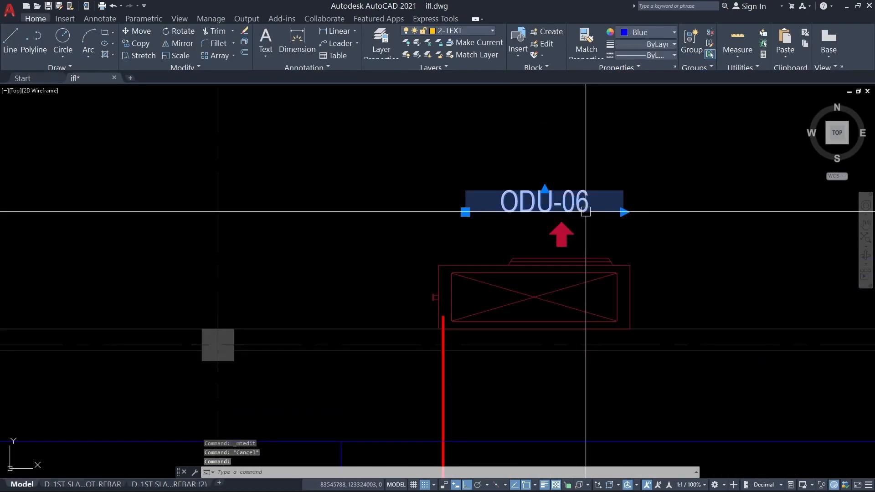
pyautogui.write('4')
pyautogui.click(699, 212)
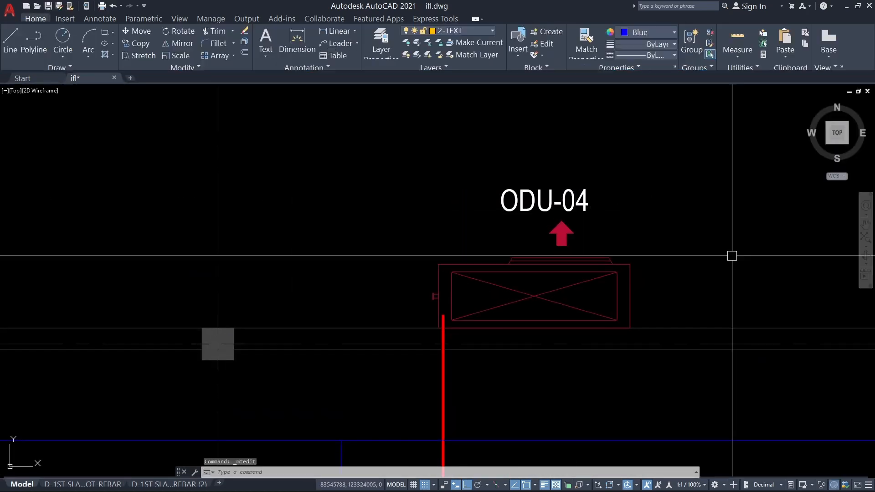
# Renumber the upper right outdoor unit's label as ODU-05.
pyautogui.scroll(-8, 417, 266)
pyautogui.moveTo(705, 277); pyautogui.dragTo(577, 257, button='middle')
pyautogui.scroll(2, 697, 273)
pyautogui.scroll(5, 554, 246)
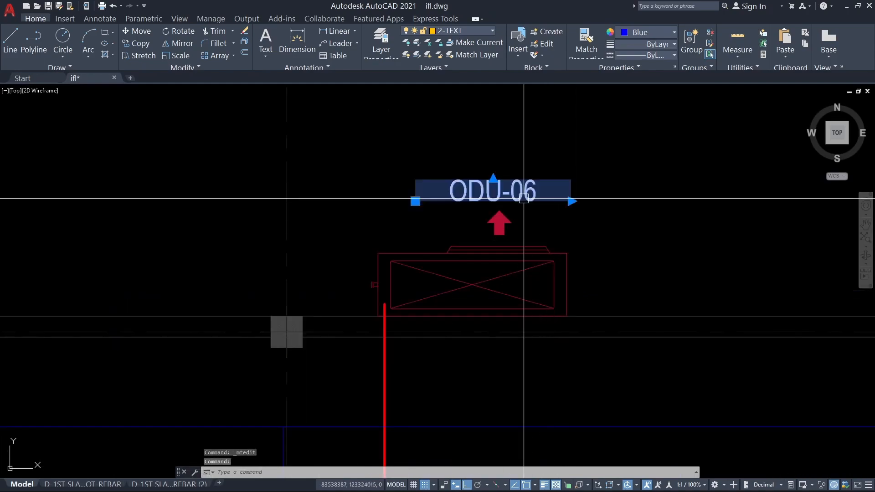
pyautogui.doubleClick(524, 190)
pyautogui.moveTo(523, 191); pyautogui.dragTo(539, 200)
pyautogui.write('5')
pyautogui.click(543, 299)
# Renumber the lower left outdoor unit's label as ODU-02.
pyautogui.scroll(-8, 532, 250)
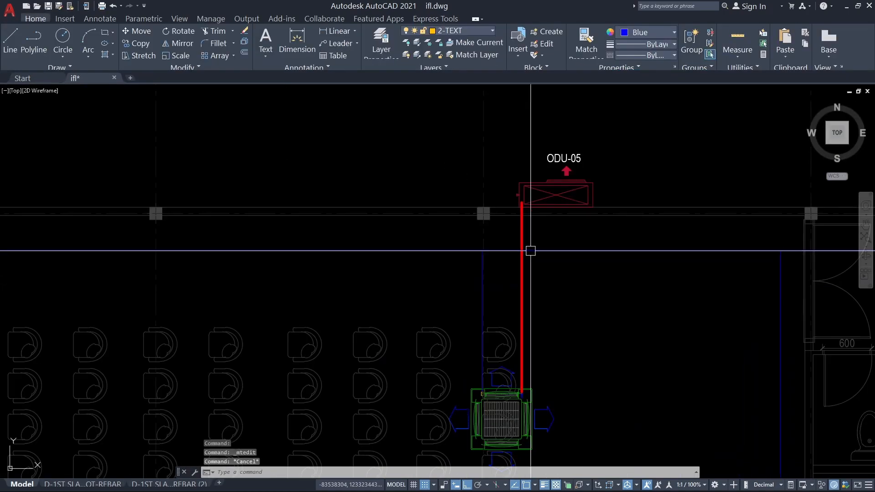
pyautogui.moveTo(450, 307); pyautogui.dragTo(586, 170, button='middle')
pyautogui.scroll(8, 385, 251)
pyautogui.scroll(-8, 378, 216)
pyautogui.scroll(6, 254, 311)
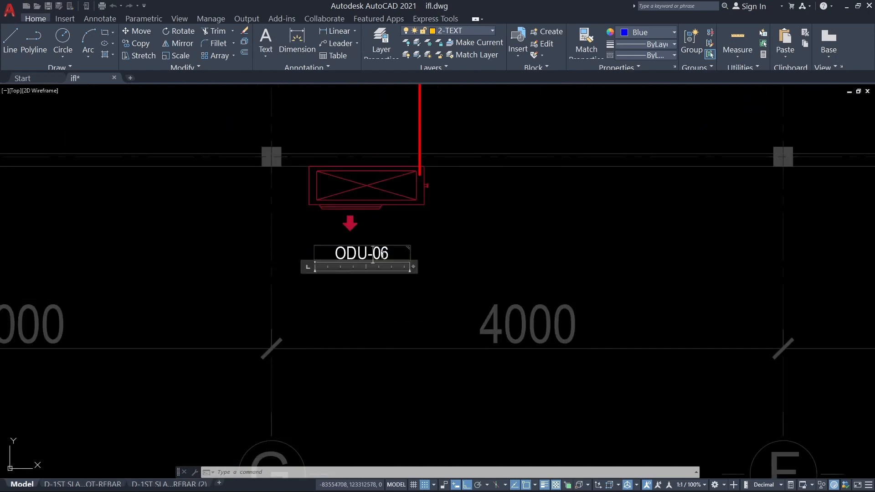
pyautogui.doubleClick(373, 253)
pyautogui.moveTo(374, 253); pyautogui.dragTo(394, 255)
pyautogui.click(507, 252)
# Renumber the lower middle outdoor unit's label as ODU-03.
pyautogui.scroll(-2, 507, 251)
pyautogui.moveTo(612, 225); pyautogui.dragTo(504, 277, button='middle')
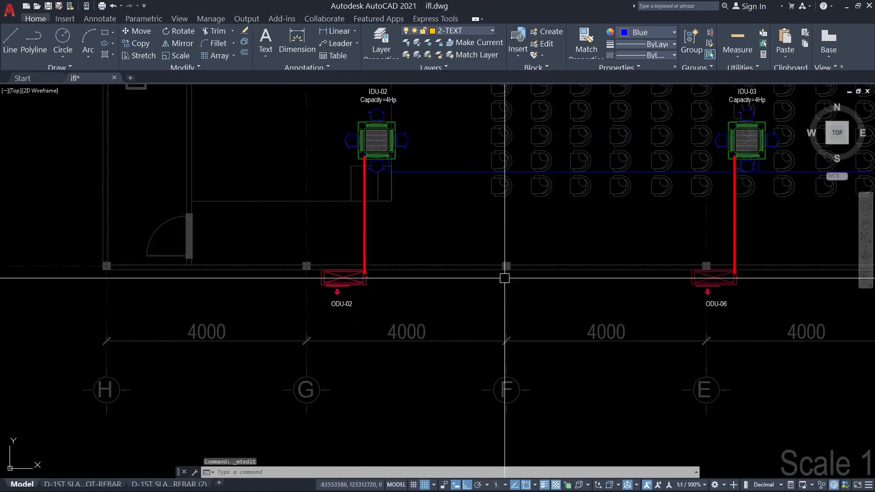
pyautogui.moveTo(727, 272); pyautogui.dragTo(508, 322, button='middle')
pyautogui.scroll(3, 516, 338)
pyautogui.moveTo(473, 401); pyautogui.dragTo(494, 331, button='middle')
pyautogui.click(494, 331)
pyautogui.doubleClick(495, 331)
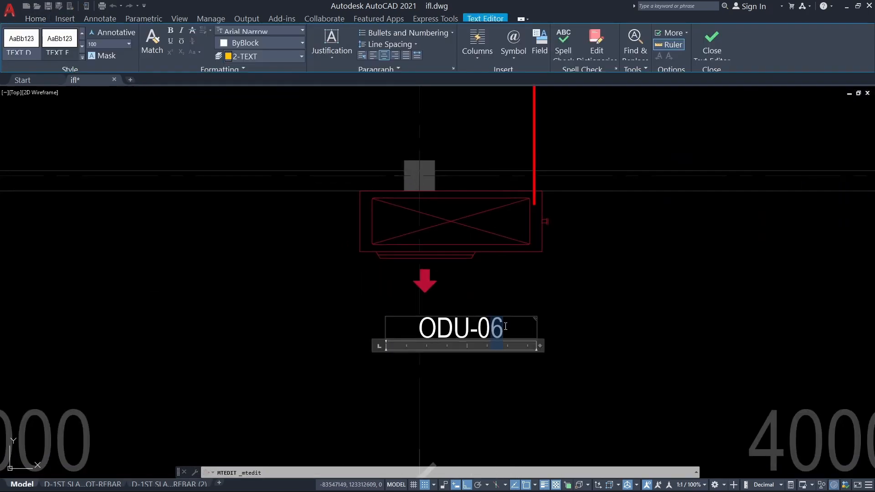
pyautogui.scroll(-3, 578, 320)
pyautogui.press('Escape')
pyautogui.scroll(2, 414, 379)
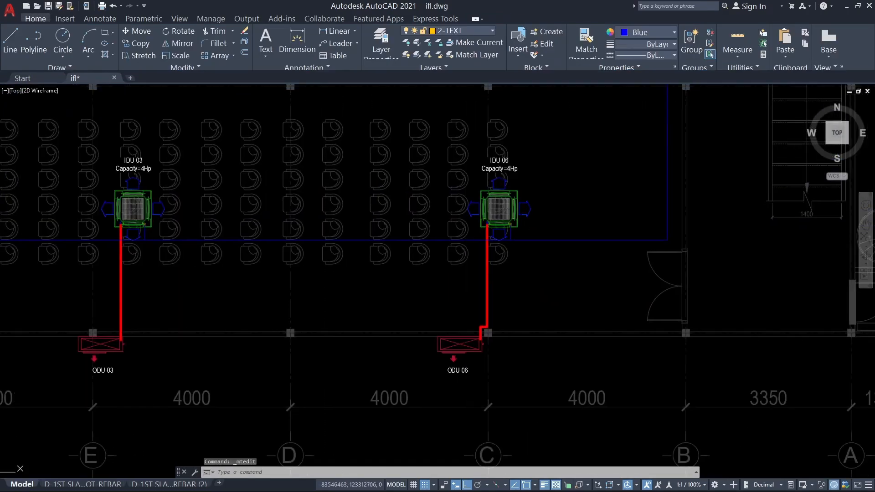
pyautogui.scroll(2, 414, 379)
pyautogui.moveTo(444, 410); pyautogui.dragTo(465, 346, button='middle')
pyautogui.scroll(-5, 438, 360)
pyautogui.moveTo(379, 362); pyautogui.dragTo(435, 365, button='middle')
pyautogui.press('Escape')
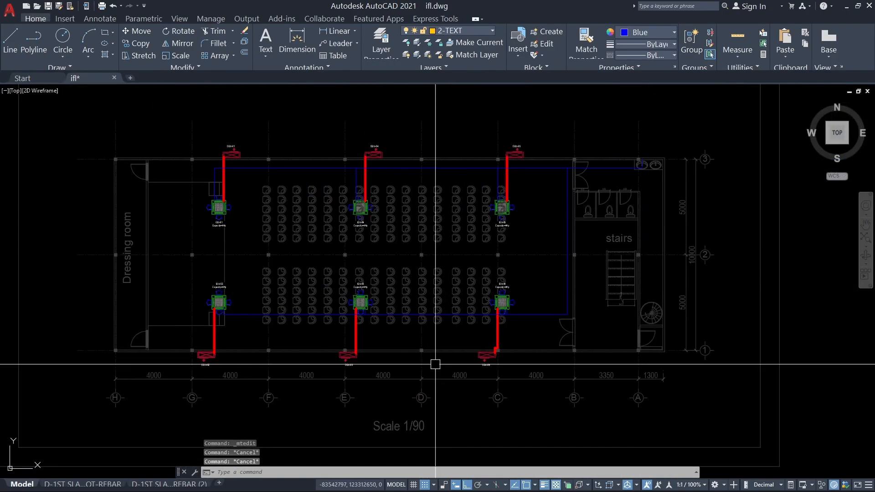
pyautogui.press('Escape')
# Draw a rectangular revision cloud around the upper end of the drain line above the left washbasin.
pyautogui.scroll(2, 605, 188)
pyautogui.moveTo(605, 188); pyautogui.dragTo(591, 207, button='middle')
pyautogui.scroll(2, 590, 207)
pyautogui.write('rec')
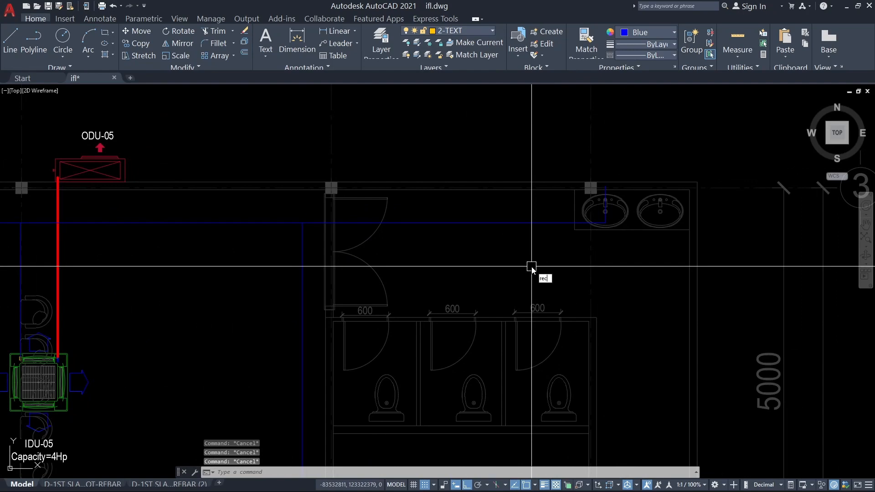
pyautogui.press('Escape')
pyautogui.write('revc')
pyautogui.press('Return')
pyautogui.scroll(3, 531, 267)
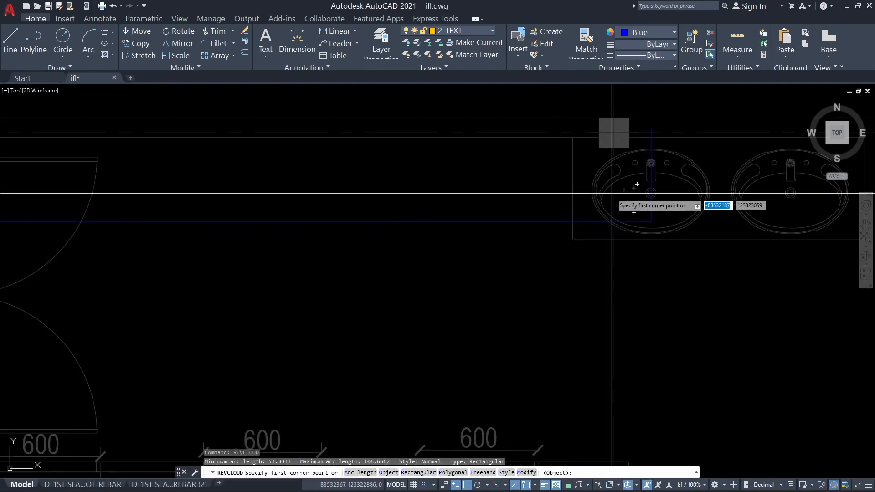
pyautogui.scroll(-1, 583, 190)
pyautogui.click(525, 189)
pyautogui.scroll(1, 642, 274)
pyautogui.click(642, 274)
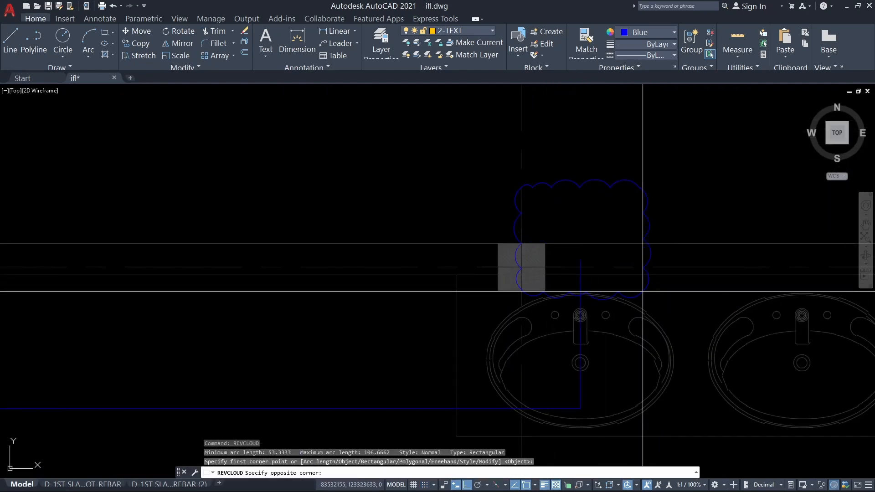
pyautogui.press('Escape')
# Finish the revision cloud at the drain line's upper end and change its colour to red.
pyautogui.click(670, 176)
pyautogui.click(593, 217)
pyautogui.click(632, 36)
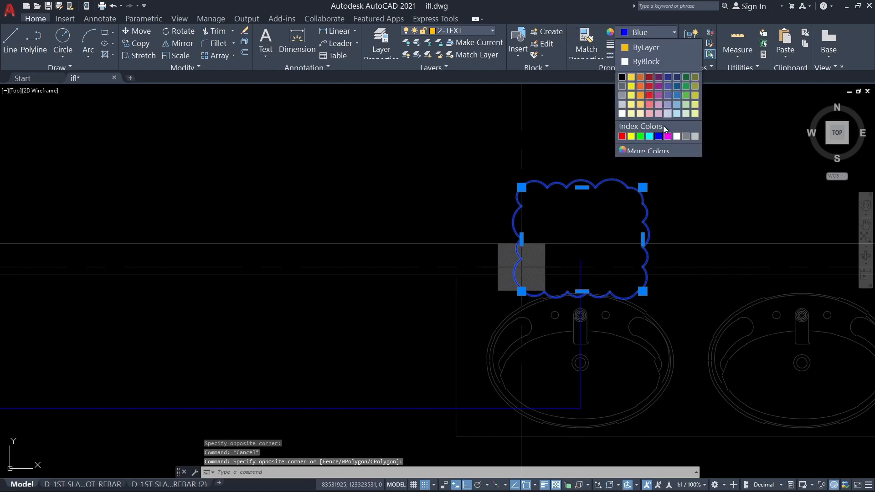
pyautogui.click(622, 138)
pyautogui.scroll(-6, 566, 253)
pyautogui.press('Escape')
pyautogui.press('Escape')
# Copy the ODU-05 label to the space above the red revision cloud by the washbasins.
pyautogui.scroll(-4, 634, 269)
pyautogui.scroll(8, 449, 243)
pyautogui.moveTo(524, 292); pyautogui.dragTo(483, 264, button='middle')
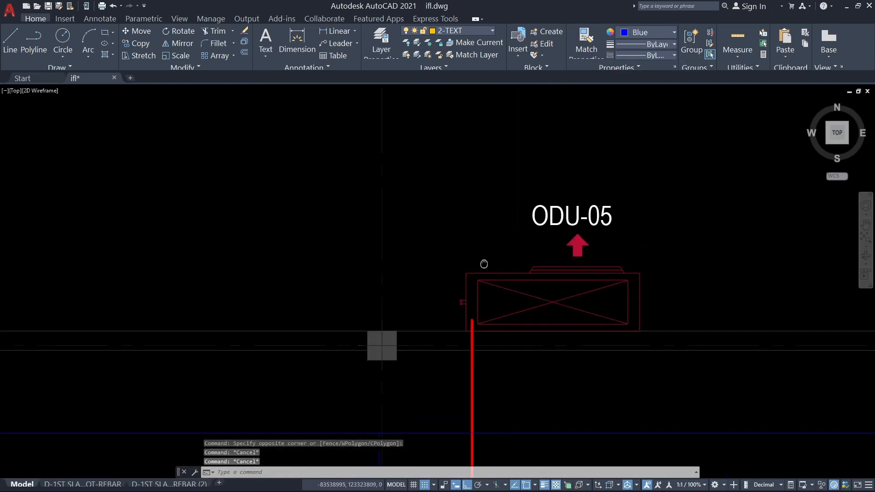
pyautogui.click(535, 218)
pyautogui.moveTo(527, 219); pyautogui.dragTo(405, 276, button='middle')
pyautogui.write('co')
pyautogui.press('space')
pyautogui.click(397, 272)
pyautogui.moveTo(555, 182); pyautogui.dragTo(61, 139, button='middle')
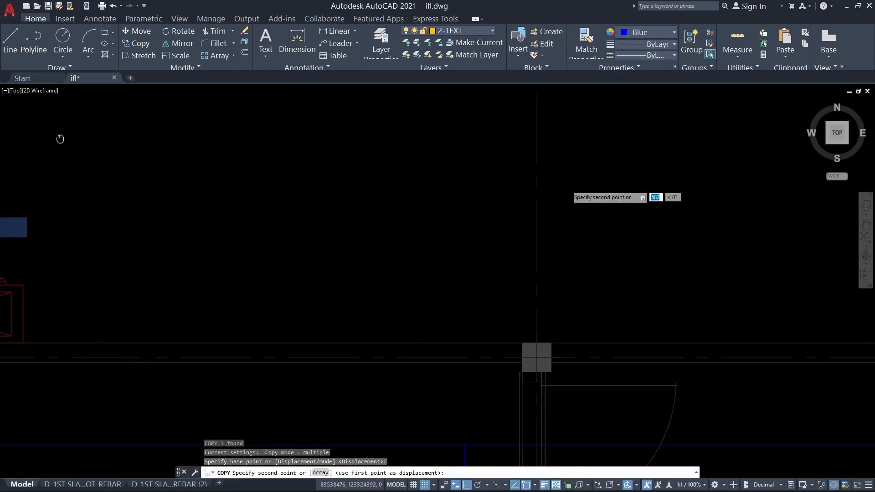
pyautogui.moveTo(607, 171); pyautogui.dragTo(60, 244, button='middle')
pyautogui.moveTo(59, 244); pyautogui.dragTo(53, 243)
pyautogui.moveTo(552, 249); pyautogui.dragTo(413, 254, button='middle')
pyautogui.click(497, 287)
pyautogui.press('Escape')
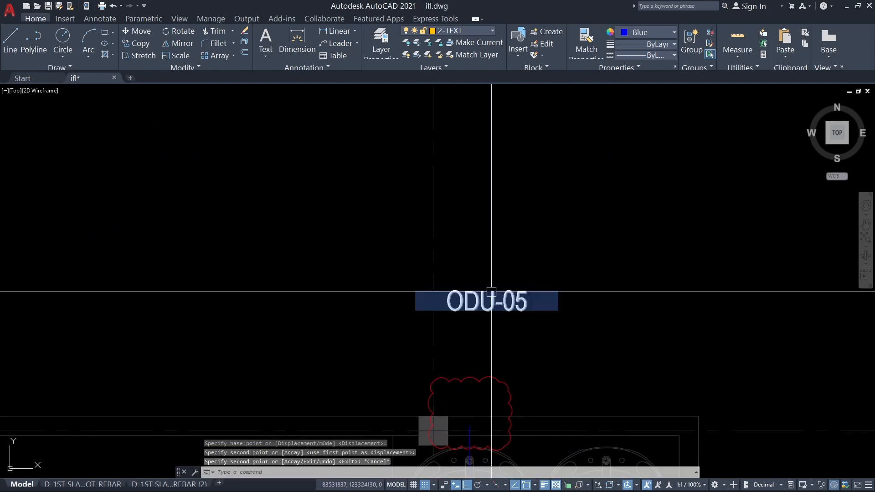
# Replace the text of the label above the revision cloud with "Drain Pipe Connect to Waste Water Pipe" and widen it to two lines.
pyautogui.doubleClick(493, 295)
pyautogui.write('Dr')
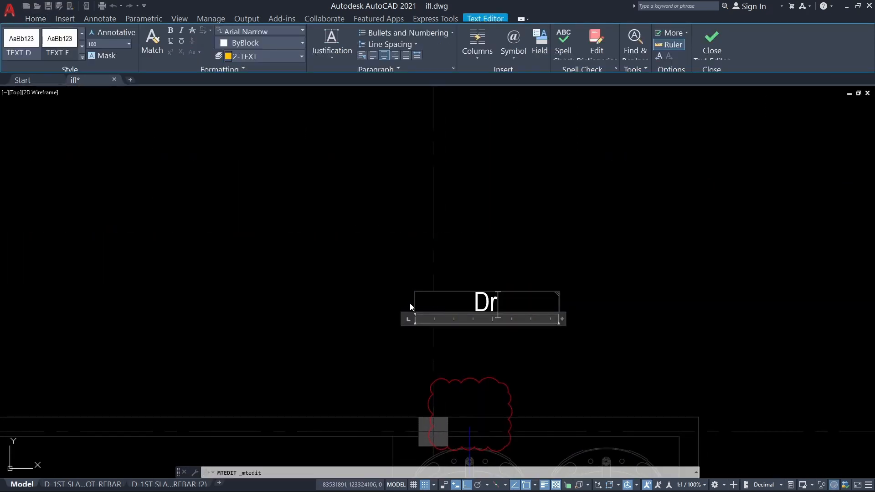
pyautogui.write('ain Pipe Connect to')
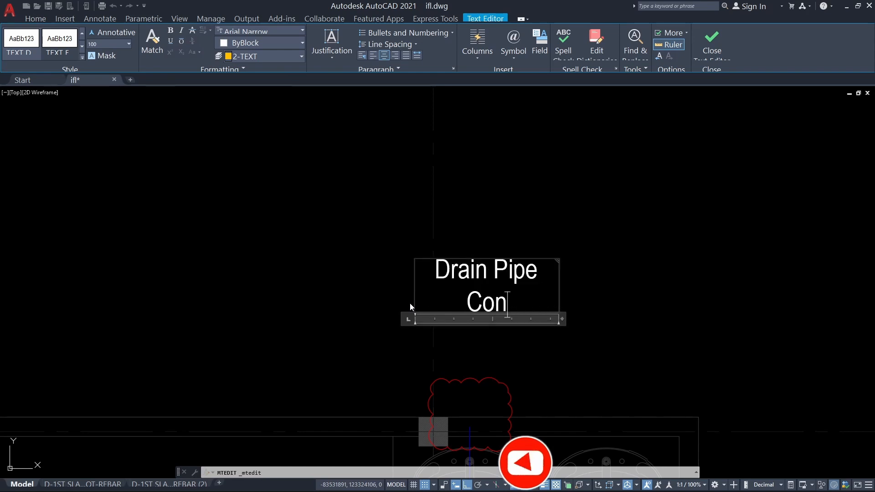
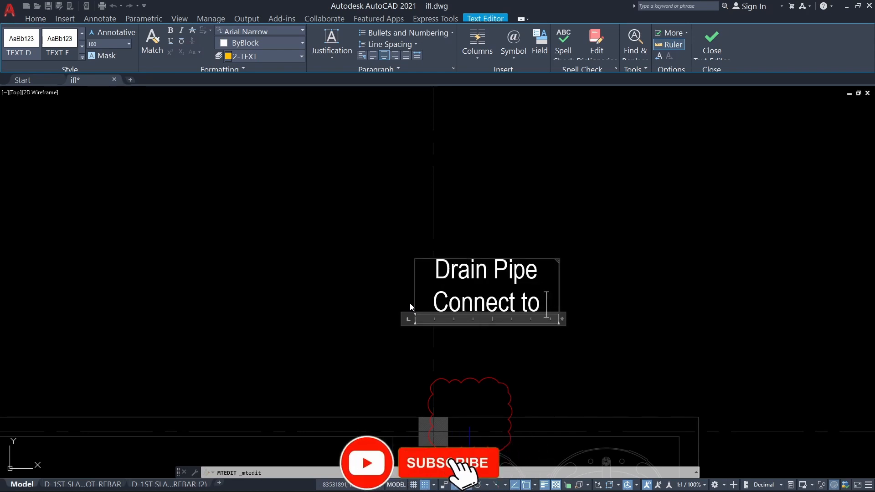
pyautogui.write(' Sewa')
pyautogui.press('BackSpace')
pyautogui.press('BackSpace')
pyautogui.press('BackSpace')
pyautogui.press('BackSpace')
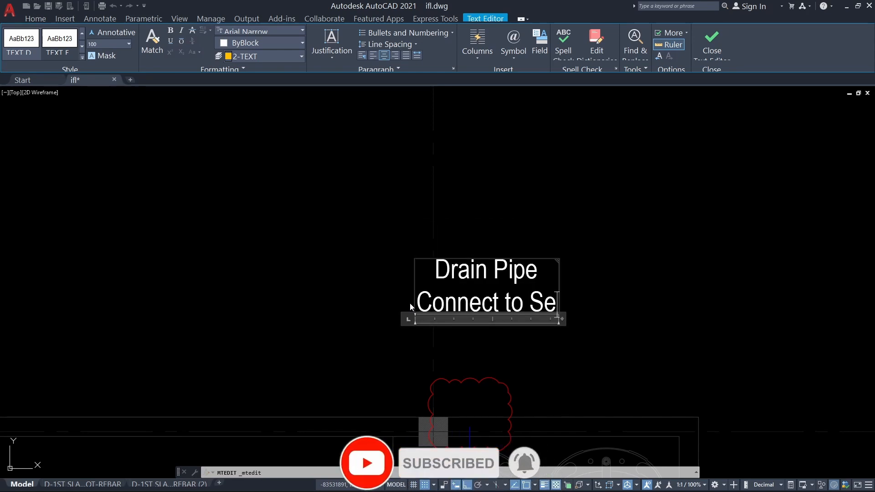
pyautogui.write('S')
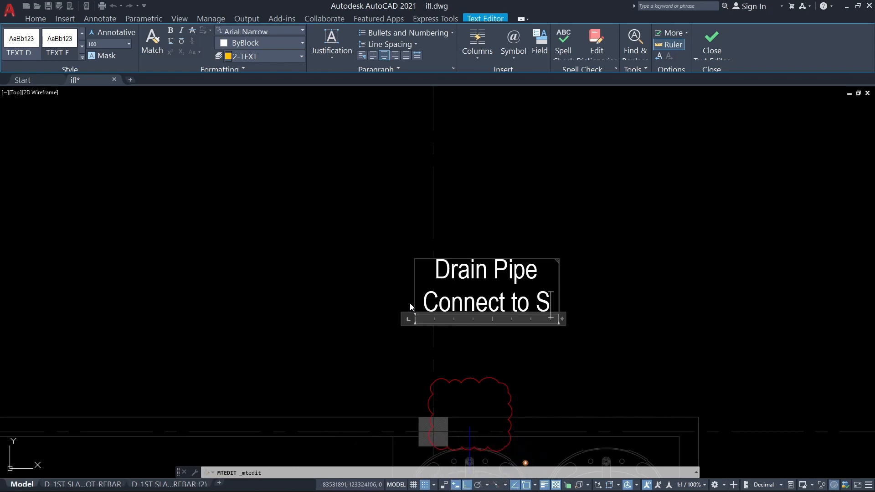
pyautogui.write('est')
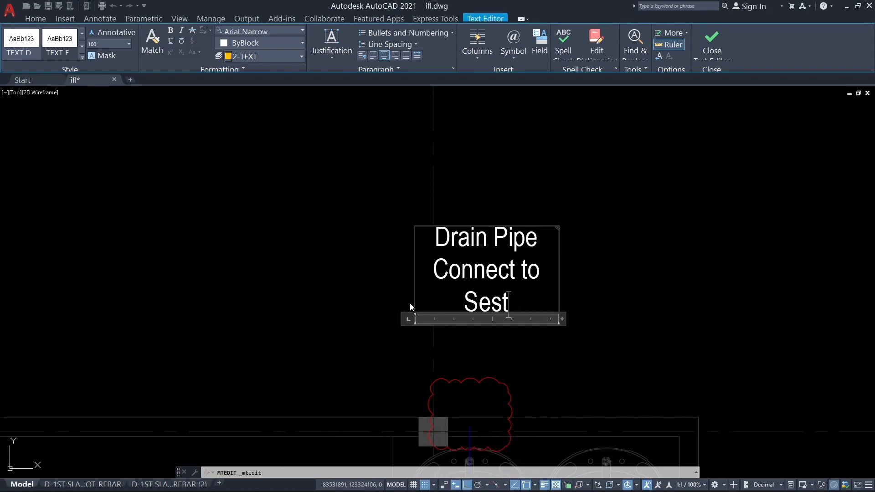
pyautogui.press('BackSpace')
pyautogui.press('BackSpace')
pyautogui.press('BackSpace')
pyautogui.press('BackSpace')
pyautogui.write('Waste ')
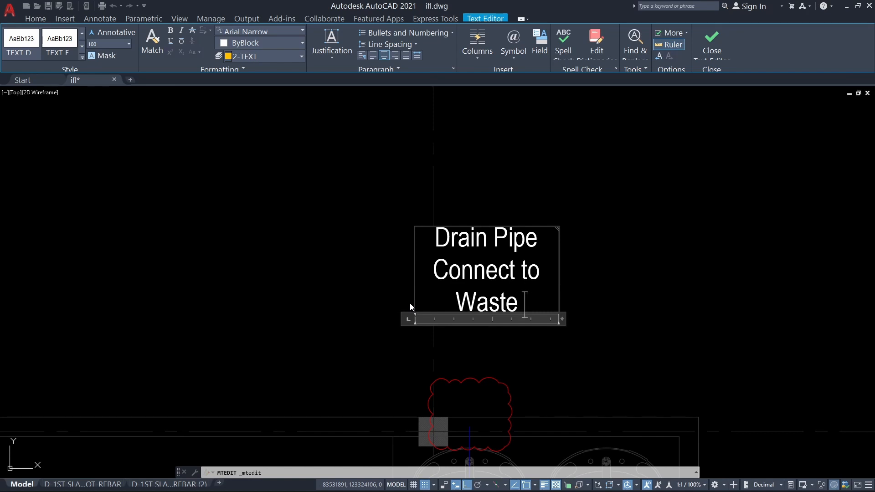
pyautogui.write('WAter')
pyautogui.press('BackSpace')
pyautogui.press('BackSpace')
pyautogui.press('BackSpace')
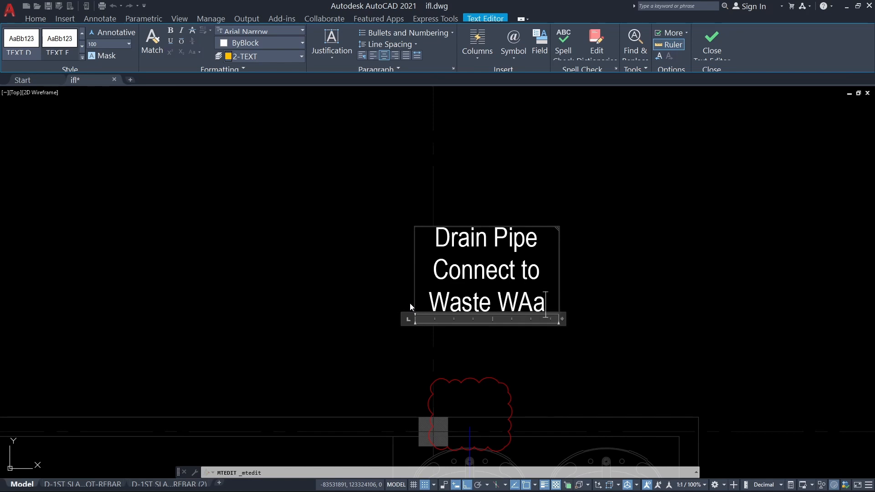
pyautogui.press('BackSpace')
pyautogui.write('ater')
pyautogui.press('Return')
pyautogui.write('Pipe')
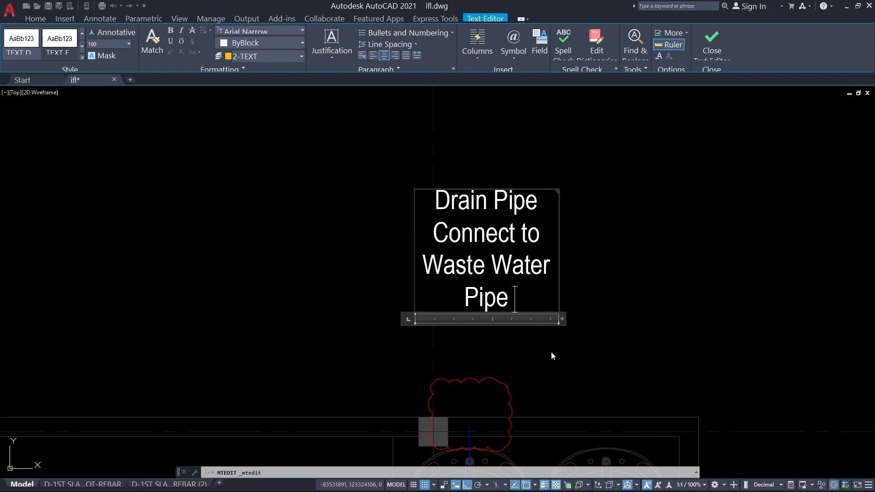
pyautogui.moveTo(560, 318); pyautogui.dragTo(716, 319)
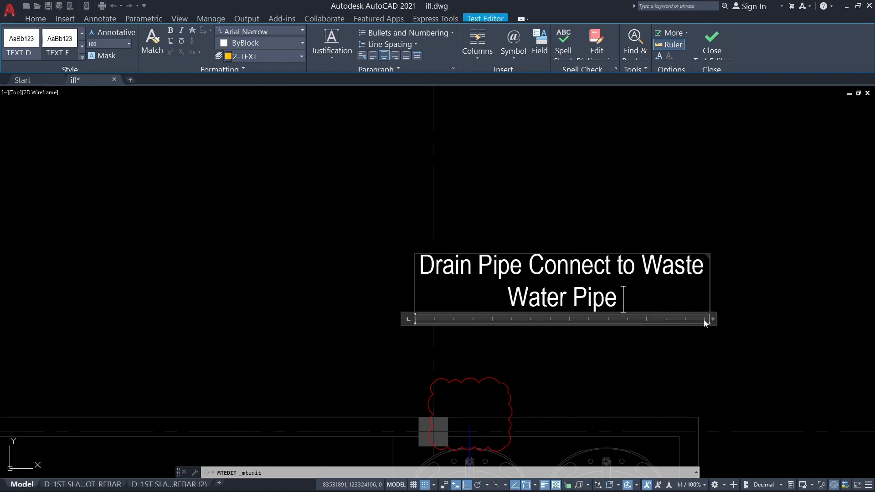
pyautogui.click(614, 289)
# Move the drain pipe note left and down until it sits just above the revision cloud.
pyautogui.click(569, 285)
pyautogui.moveTo(540, 324); pyautogui.dragTo(485, 318, button='middle')
pyautogui.click(518, 338)
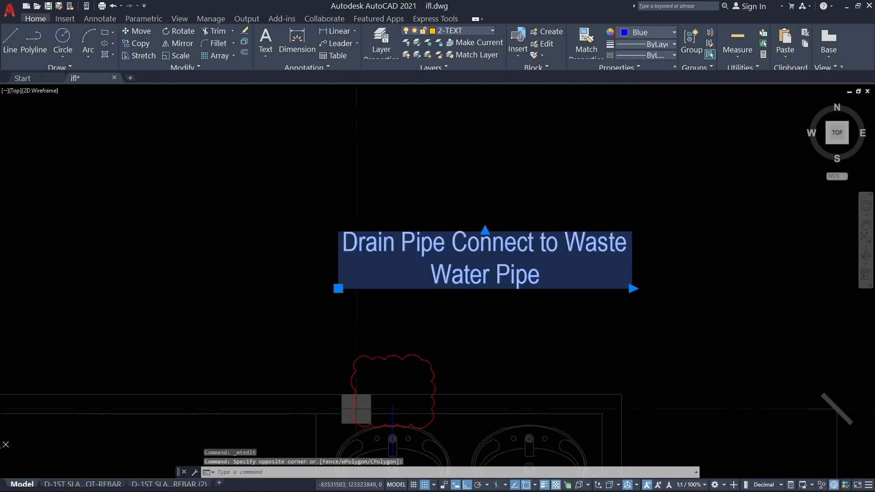
pyautogui.write('m')
pyautogui.press('space')
pyautogui.click(650, 330)
pyautogui.click(572, 331)
pyautogui.click(470, 247)
pyautogui.press('space')
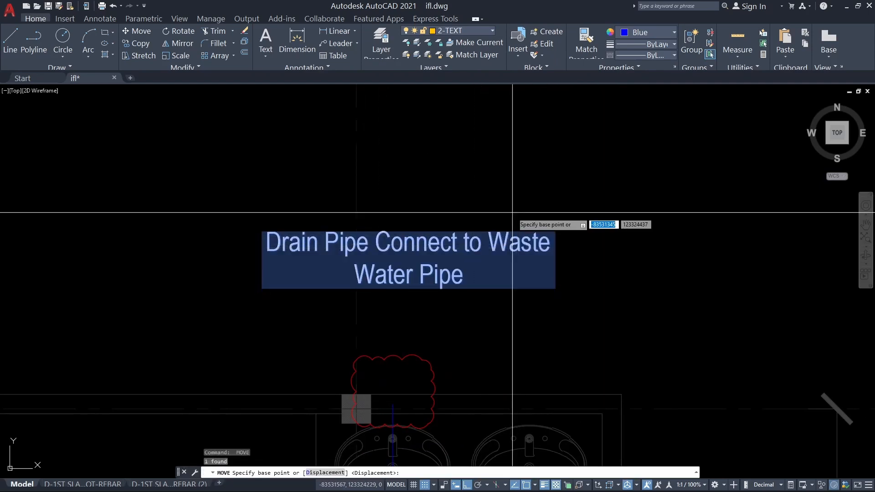
pyautogui.click(518, 167)
pyautogui.click(520, 230)
pyautogui.press('Escape')
pyautogui.scroll(2, 392, 372)
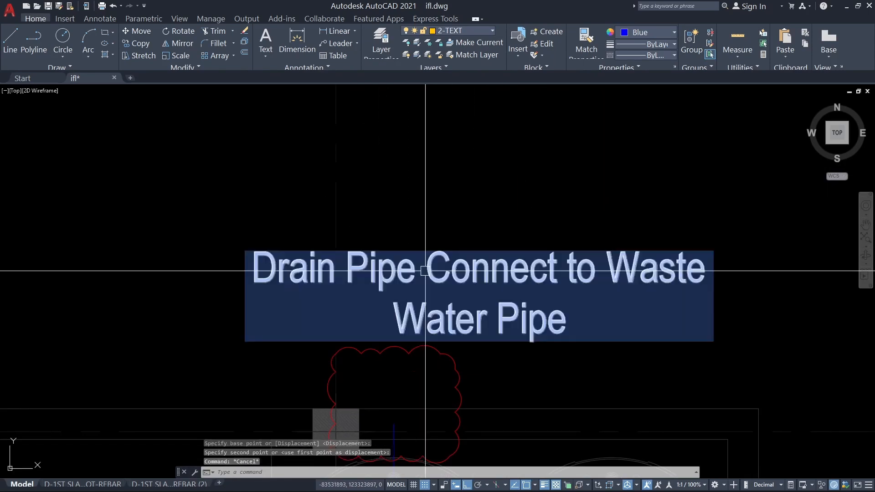
# Shift the drain pipe note further left to centre it over the revision cloud.
pyautogui.click(424, 272)
pyautogui.moveTo(424, 271); pyautogui.dragTo(270, 238, button='middle')
pyautogui.press('space')
pyautogui.click(709, 359)
pyautogui.press('Escape')
# Copy the ODU-05 label down into the hall, to the right of the red pipe above IDU-05.
pyautogui.scroll(-3, 442, 273)
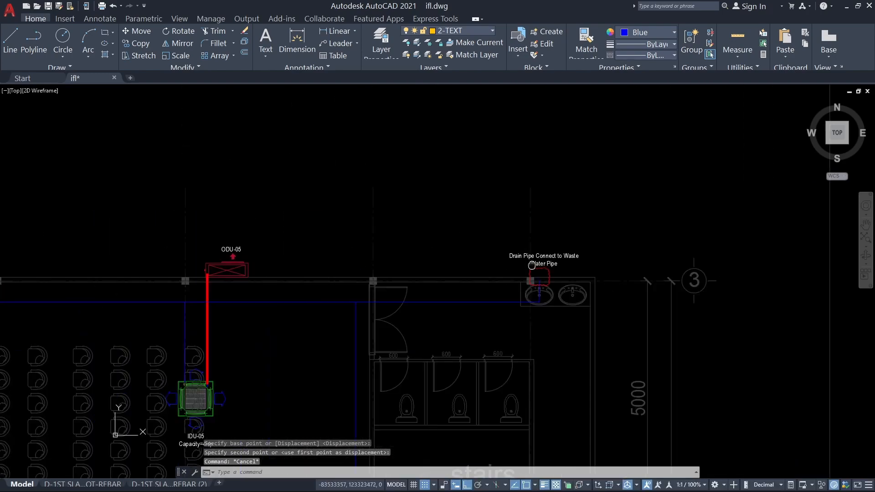
pyautogui.scroll(4, 441, 150)
pyautogui.click(441, 149)
pyautogui.moveTo(442, 150); pyautogui.dragTo(403, 191, button='middle')
pyautogui.write('c')
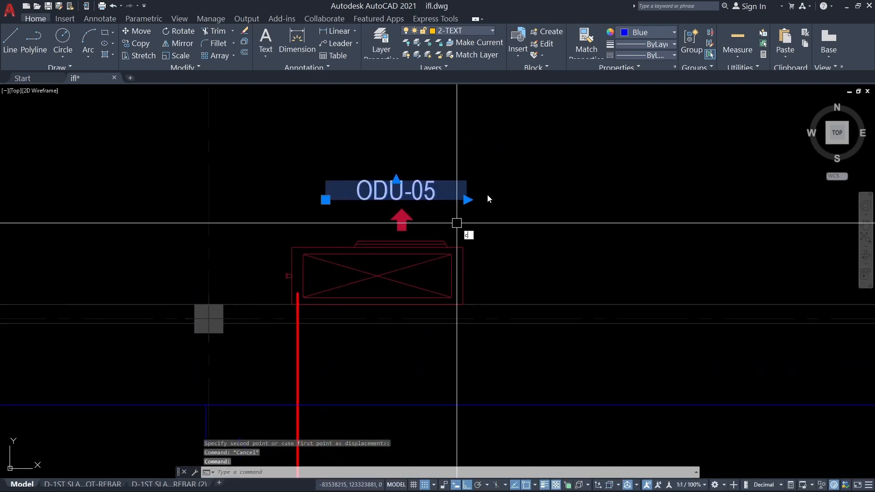
pyautogui.write('o')
pyautogui.press('space')
pyautogui.click(502, 155)
pyautogui.scroll(-4, 502, 154)
pyautogui.scroll(4, 477, 209)
pyautogui.click(483, 207)
pyautogui.press('Escape')
pyautogui.press('Escape')
# Change the copied label beside the red pipe to "DP-DN 20mm (H/L)" and widen it to fit on one line.
pyautogui.moveTo(361, 263); pyautogui.dragTo(470, 254, button='middle')
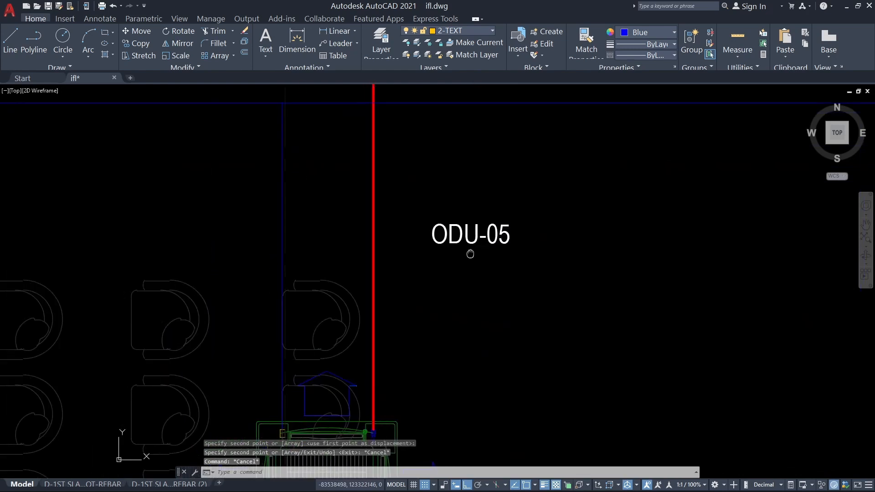
pyautogui.doubleClick(509, 235)
pyautogui.write('D')
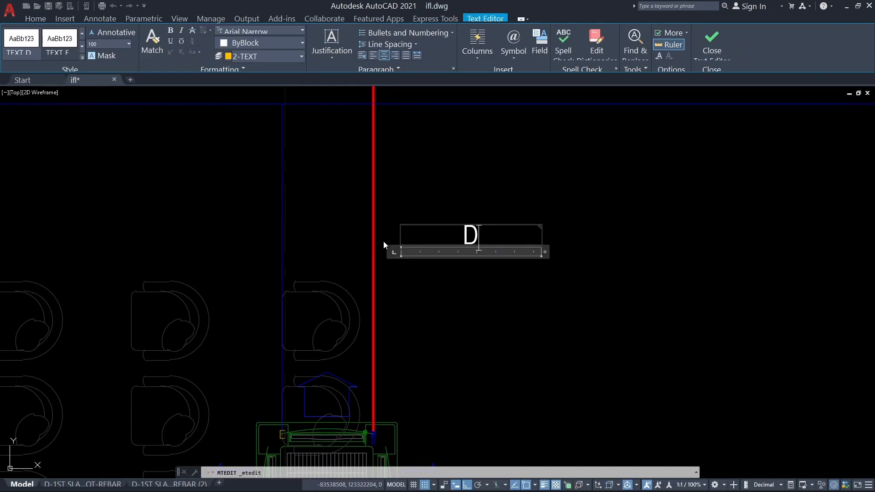
pyautogui.write('P-DN')
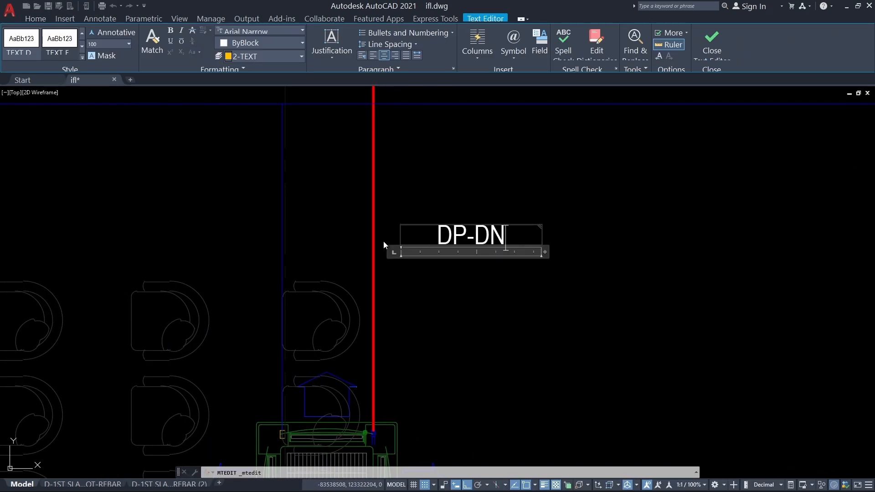
pyautogui.write('-20')
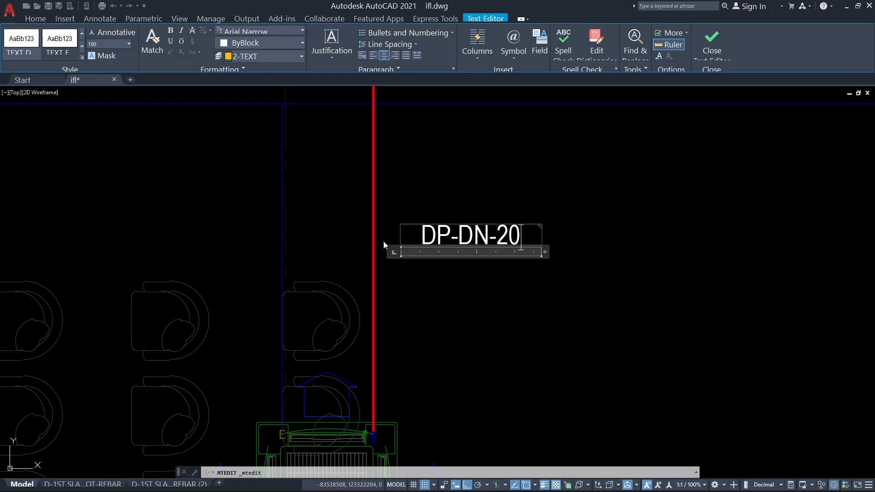
pyautogui.press('BackSpace')
pyautogui.press('BackSpace')
pyautogui.press('BackSpace')
pyautogui.write('20')
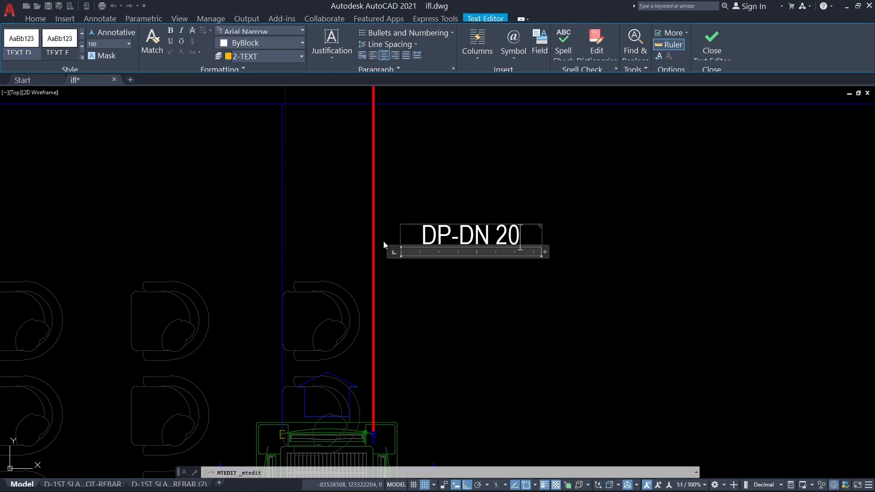
pyautogui.write('mm')
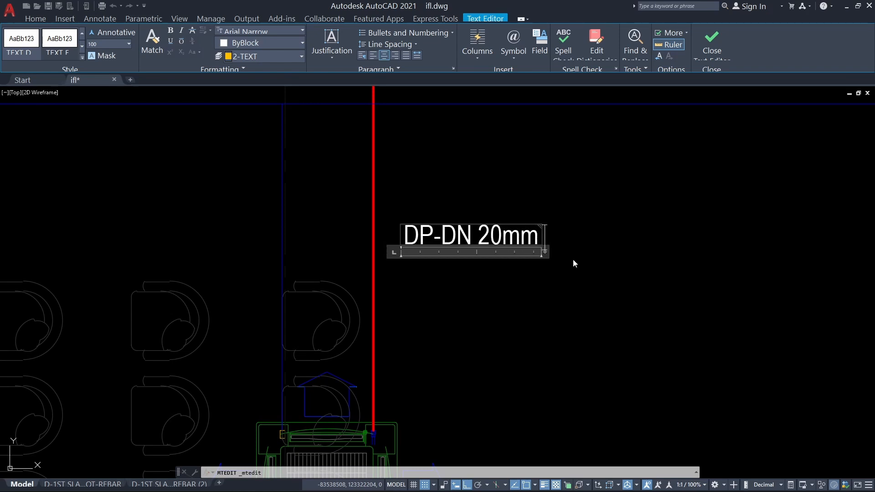
pyautogui.press('Return')
pyautogui.write('(H/L')
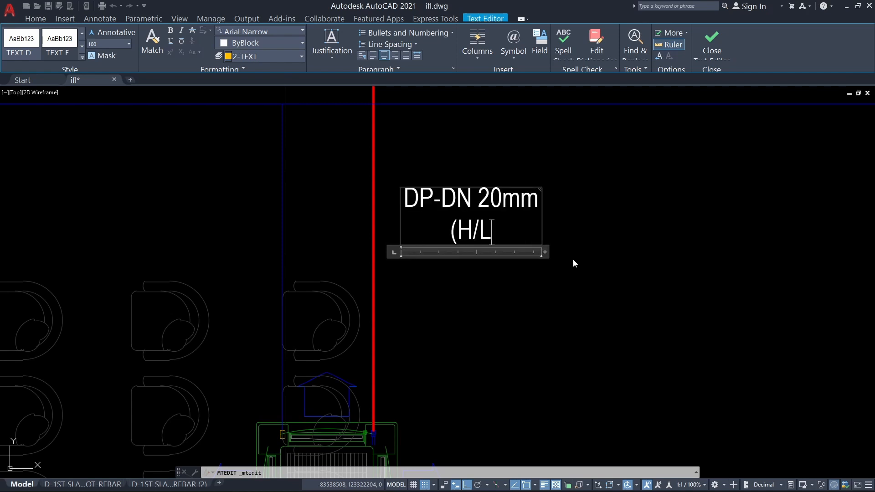
pyautogui.write(')')
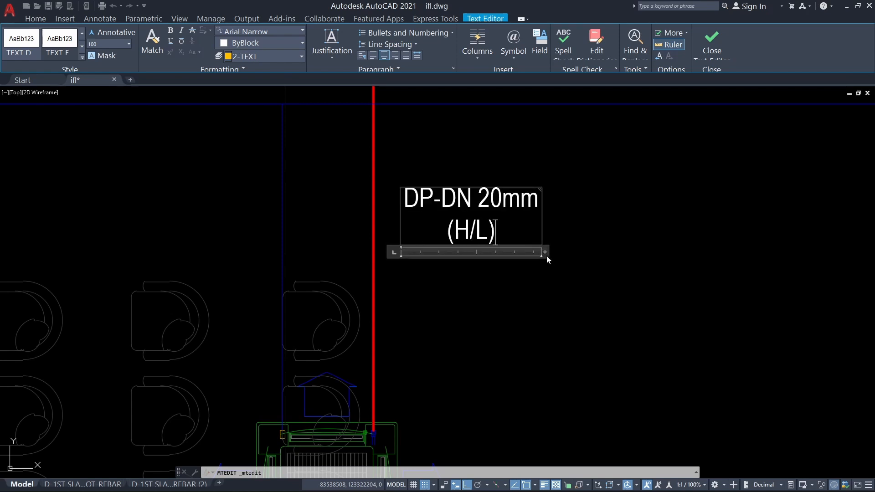
pyautogui.moveTo(610, 242); pyautogui.dragTo(620, 242)
pyautogui.click(604, 323)
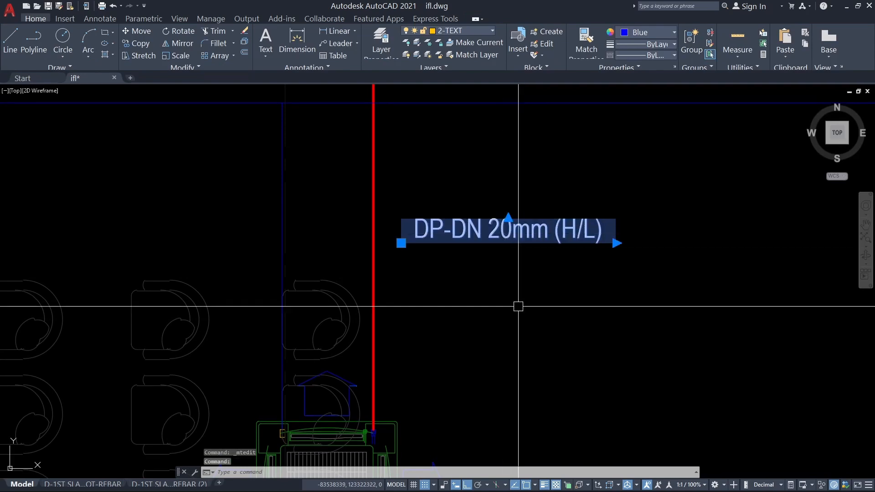
# Move the DP-DN 20mm (H/L) label horizontally to the left side of IDU-05's vertical drain line.
pyautogui.scroll(-4, 553, 270)
pyautogui.scroll(6, 553, 270)
pyautogui.scroll(-3, 566, 264)
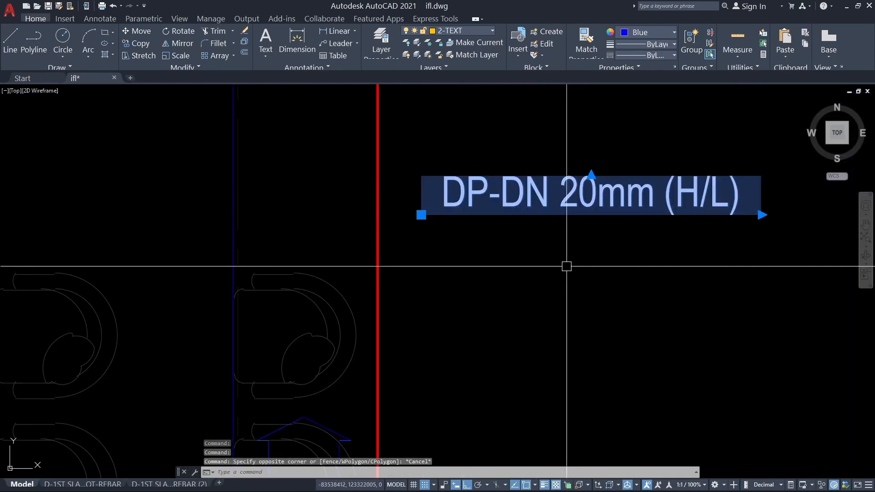
pyautogui.click(563, 285)
pyautogui.moveTo(558, 281); pyautogui.dragTo(538, 274, button='middle')
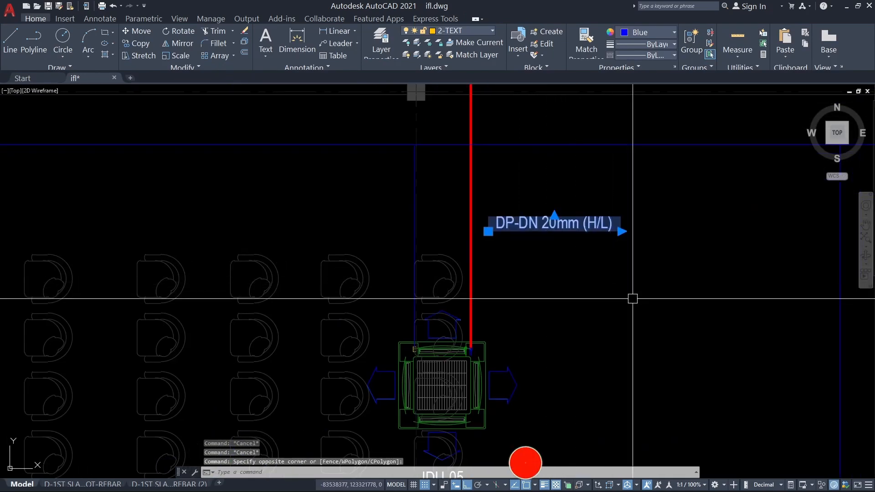
pyautogui.press('Escape')
pyautogui.press('Escape')
pyautogui.click(585, 230)
pyautogui.moveTo(600, 272); pyautogui.dragTo(602, 271, button='middle')
pyautogui.write('m')
pyautogui.press('space')
pyautogui.click(686, 305)
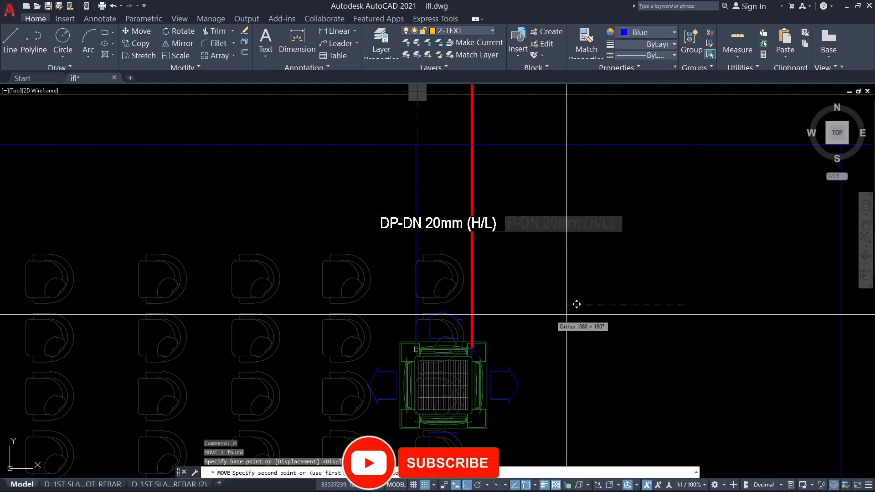
pyautogui.click(472, 305)
pyautogui.moveTo(415, 256); pyautogui.dragTo(674, 256, button='middle')
pyautogui.press('Escape')
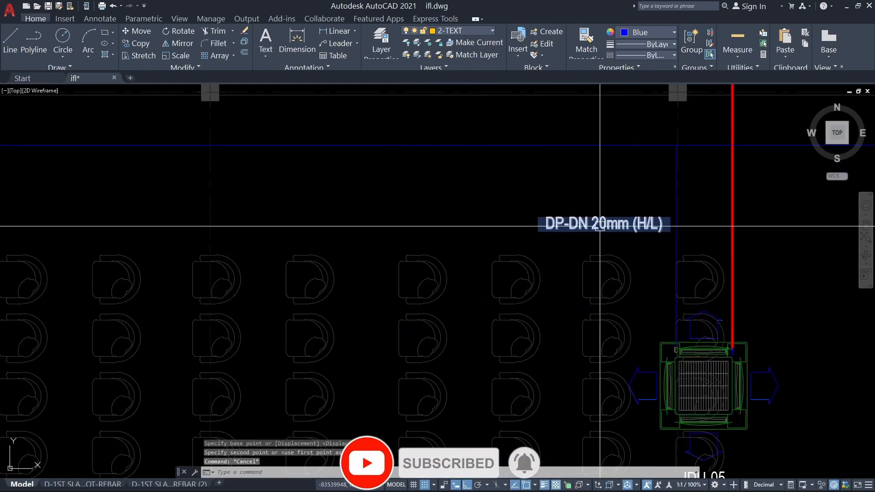
# Copy the DP-DN 20mm (H/L) label from IDU-05's drain line to the left of IDU-04's drain line.
pyautogui.click(602, 225)
pyautogui.moveTo(596, 256); pyautogui.dragTo(598, 269, button='middle')
pyautogui.press('space')
pyautogui.click(540, 230)
pyautogui.scroll(-4, 412, 224)
pyautogui.moveTo(185, 231); pyautogui.dragTo(401, 231, button='middle')
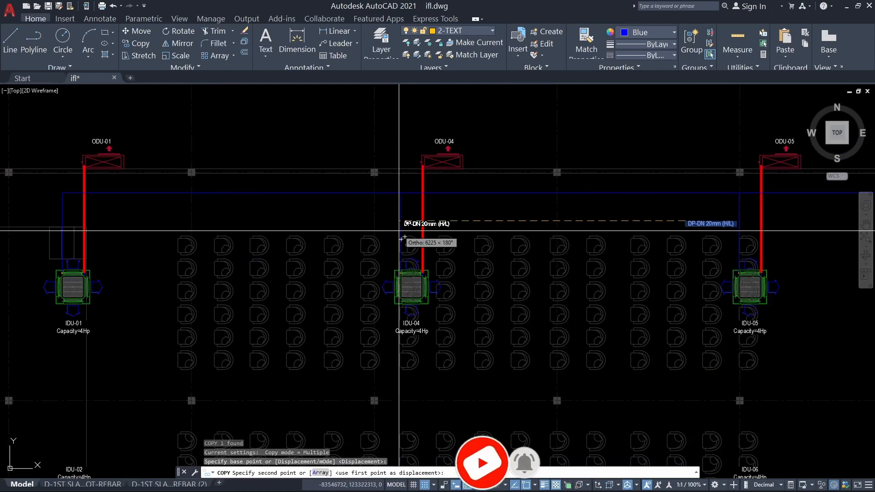
pyautogui.scroll(6, 399, 231)
pyautogui.moveTo(191, 195); pyautogui.dragTo(280, 195, button='middle')
pyautogui.click(282, 195)
# Place another copy of the DP-DN 20mm (H/L) label to the left of IDU-01's drain line.
pyautogui.scroll(-4, 226, 198)
pyautogui.moveTo(221, 198); pyautogui.dragTo(858, 215, button='middle')
pyautogui.scroll(2, 378, 188)
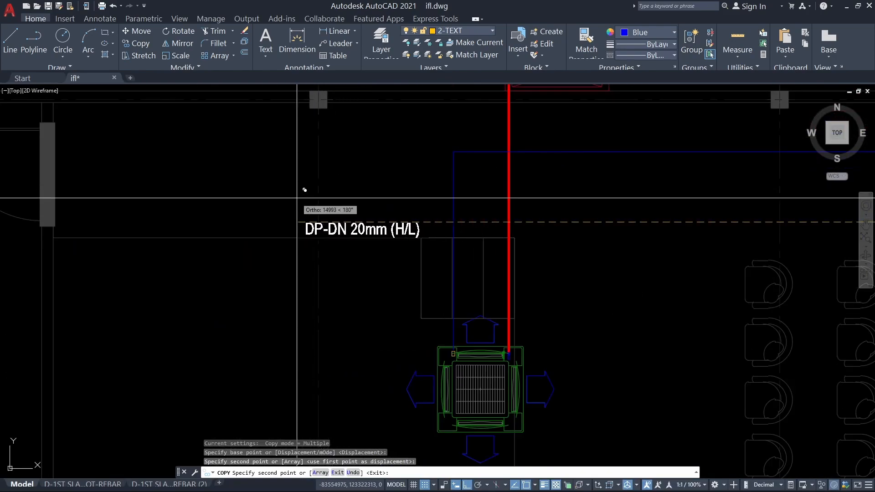
pyautogui.click(301, 198)
pyautogui.scroll(-4, 383, 260)
pyautogui.scroll(2, 607, 260)
pyautogui.scroll(4, 459, 257)
pyautogui.press('Escape')
pyautogui.press('Escape')
# Move the DP-DN 20mm (H/L) label beside IDU-04 slightly to the left, clear of its drain line.
pyautogui.moveTo(782, 259); pyautogui.dragTo(454, 240, button='middle')
pyautogui.write('m')
pyautogui.press('space')
pyautogui.click(508, 256)
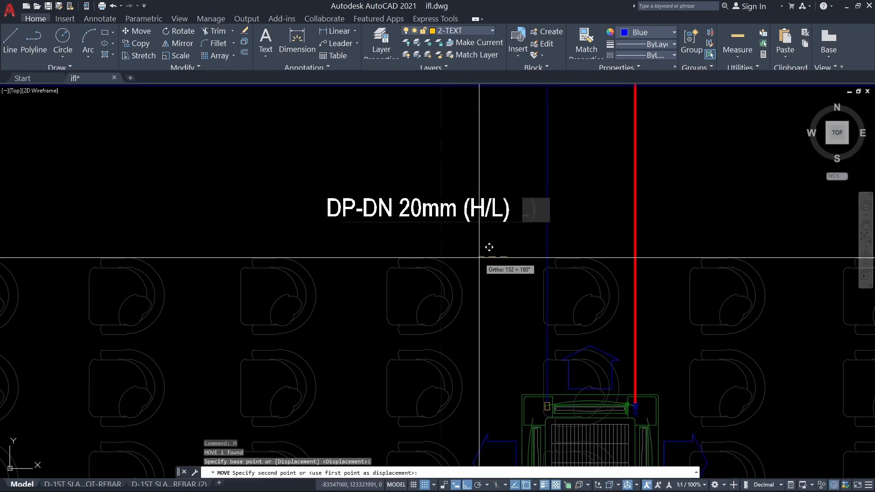
pyautogui.press('Escape')
pyautogui.press('Escape')
pyautogui.press('Escape')
pyautogui.press('Escape')
# Copy the DP-DN 20mm (H/L) label from IDU-01's drain line down to the right of IDU-02's drain line.
pyautogui.scroll(-4, 492, 250)
pyautogui.moveTo(371, 254); pyautogui.dragTo(553, 246, button='middle')
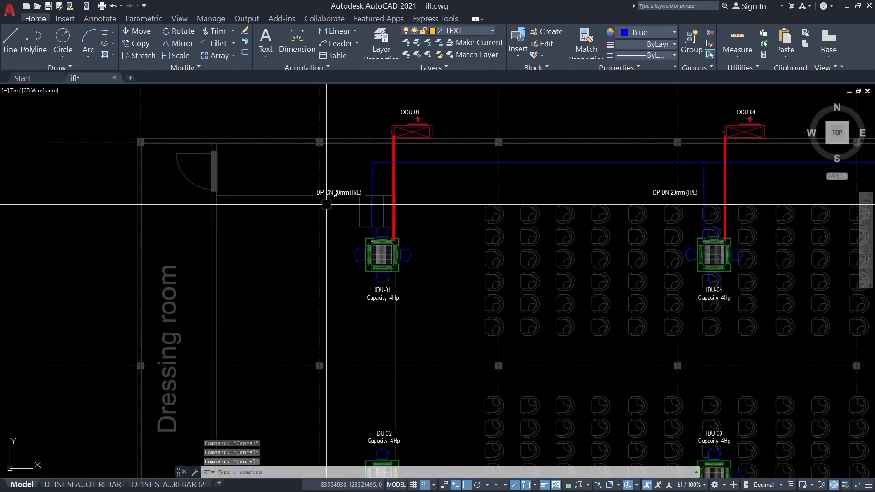
pyautogui.moveTo(327, 204); pyautogui.dragTo(319, 228, button='middle')
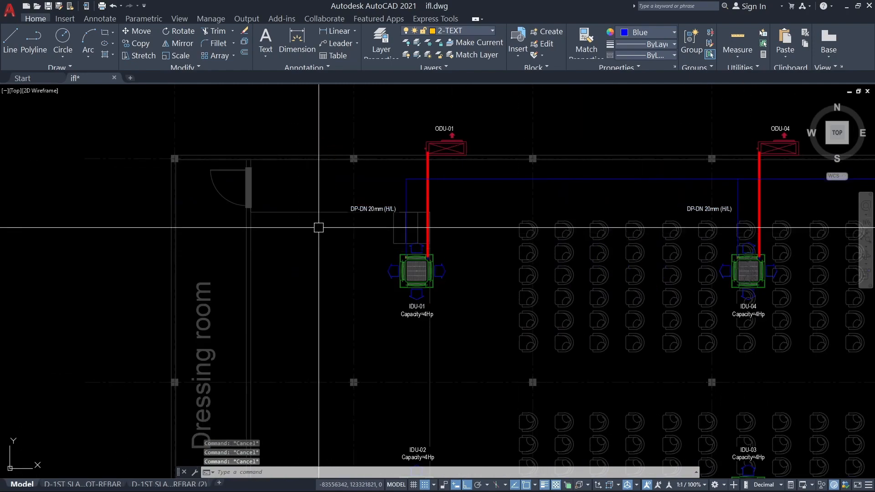
pyautogui.write('co')
pyautogui.press('space')
pyautogui.click(371, 233)
pyautogui.scroll(3, 371, 303)
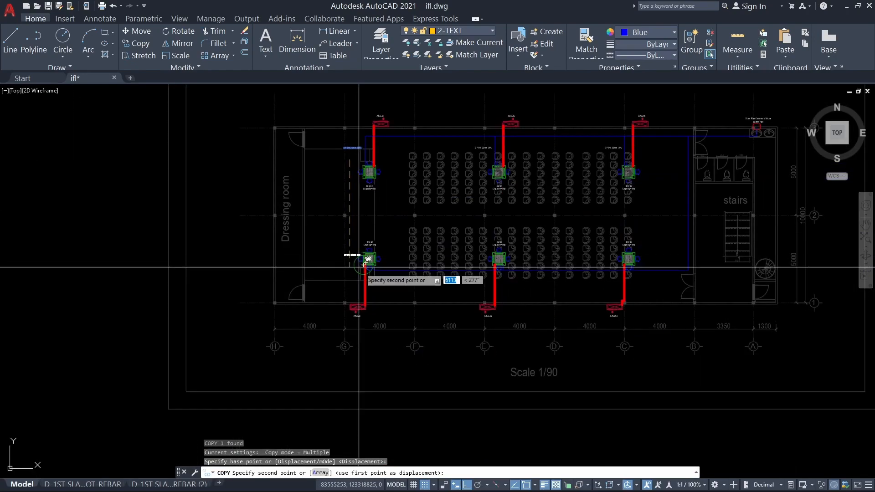
pyautogui.scroll(-6, 362, 254)
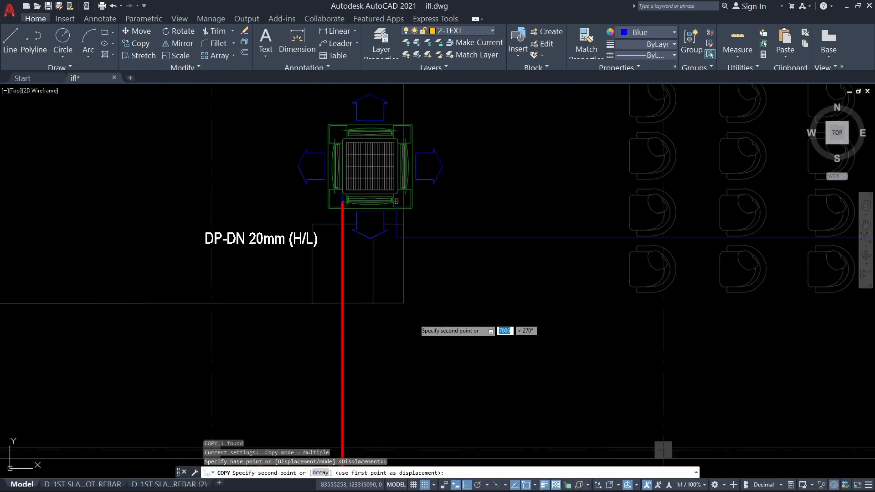
pyautogui.click(444, 301)
pyautogui.press('Escape')
# Copy IDU-02's DP-DN 20mm (H/L) label horizontally to the right of IDU-03's drain line.
pyautogui.moveTo(468, 271); pyautogui.dragTo(435, 291, button='middle')
pyautogui.write('co')
pyautogui.press('space')
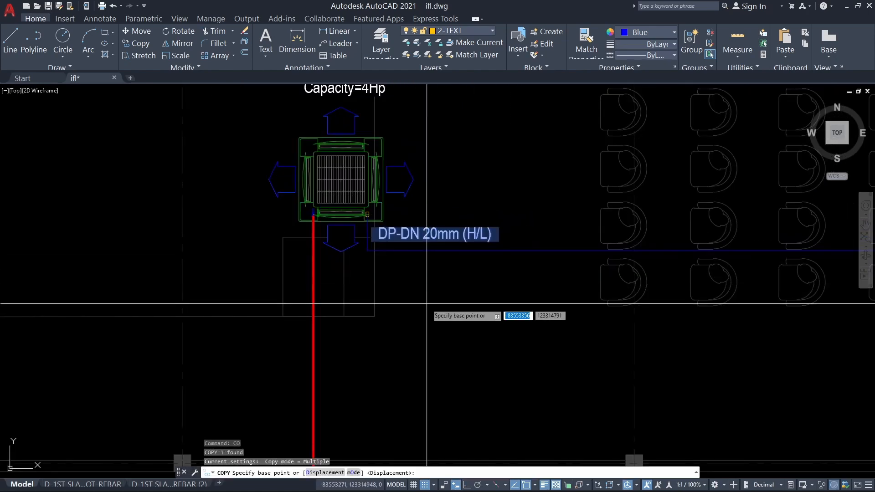
pyautogui.click(427, 302)
pyautogui.moveTo(552, 302); pyautogui.dragTo(458, 306, button='middle')
pyautogui.scroll(-3, 458, 306)
pyautogui.scroll(5, 453, 381)
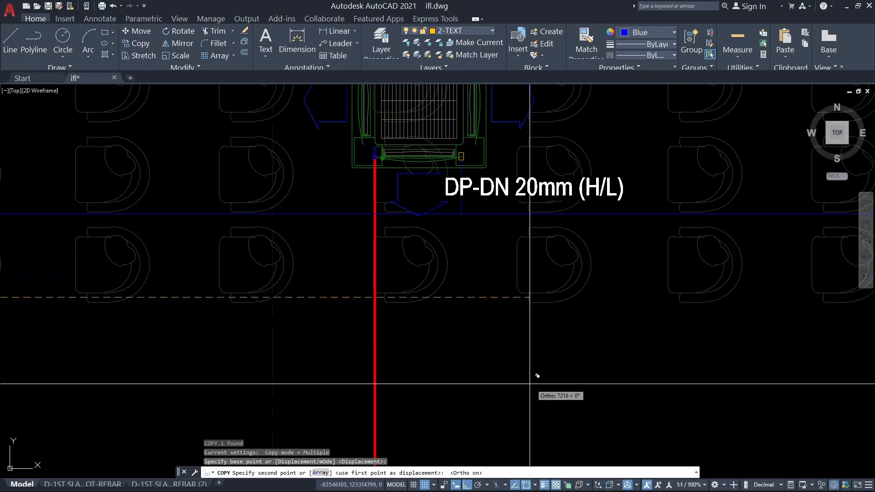
pyautogui.click(574, 386)
# Place another copy of the DP-DN 20mm (H/L) label to the right of IDU-06's drain line.
pyautogui.scroll(-3, 574, 385)
pyautogui.scroll(4, 661, 381)
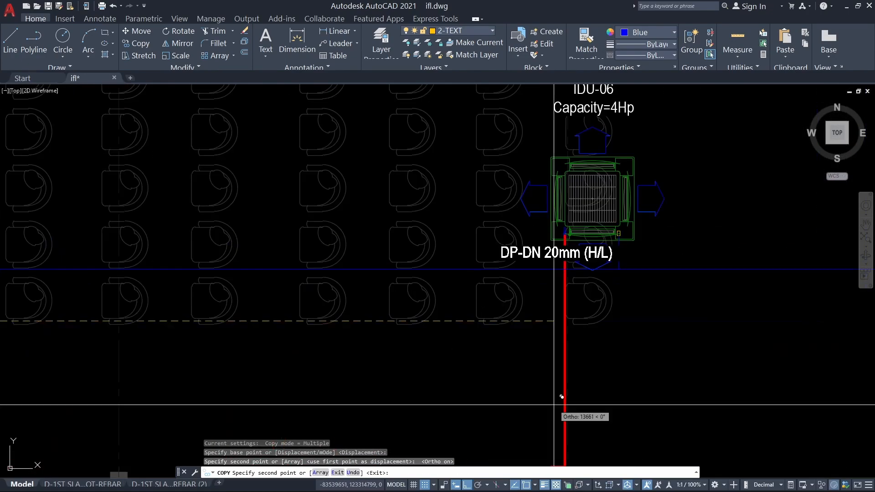
pyautogui.scroll(-3, 605, 442)
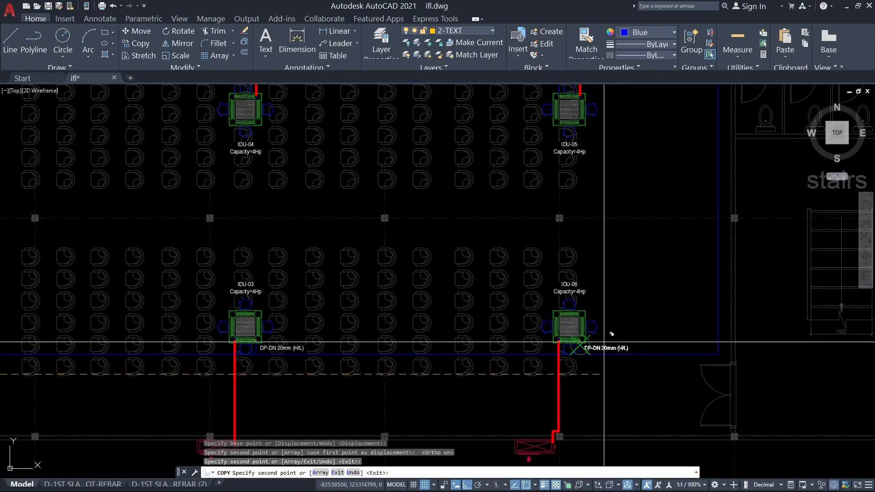
pyautogui.press('Escape')
pyautogui.press('Escape')
pyautogui.press('Escape')
# Copy IDU-02's DP-DN 20mm (H/L) label to just below the main drain line between IDU-03 and IDU-06.
pyautogui.moveTo(317, 247); pyautogui.dragTo(320, 268, button='middle')
pyautogui.scroll(4, 307, 265)
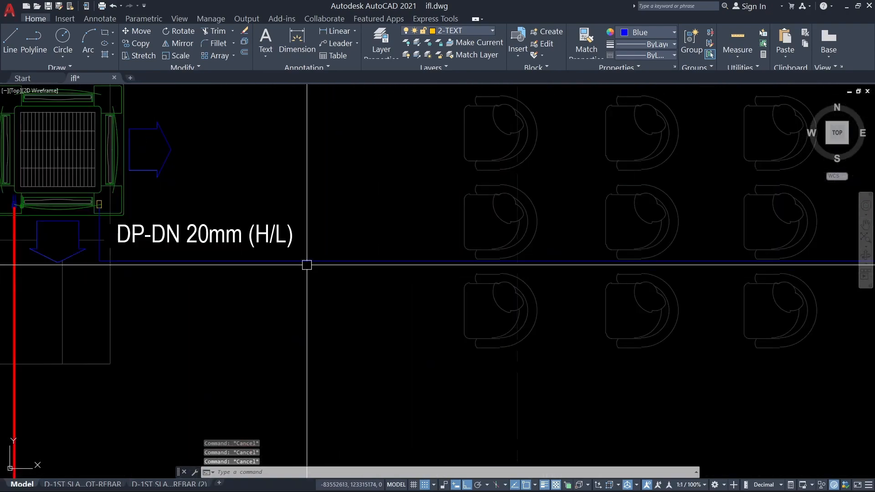
pyautogui.click(269, 236)
pyautogui.moveTo(331, 299); pyautogui.dragTo(303, 287, button='middle')
pyautogui.write('co')
pyautogui.press('space')
pyautogui.click(305, 309)
pyautogui.scroll(-4, 471, 330)
pyautogui.moveTo(471, 331); pyautogui.dragTo(309, 326, button='middle')
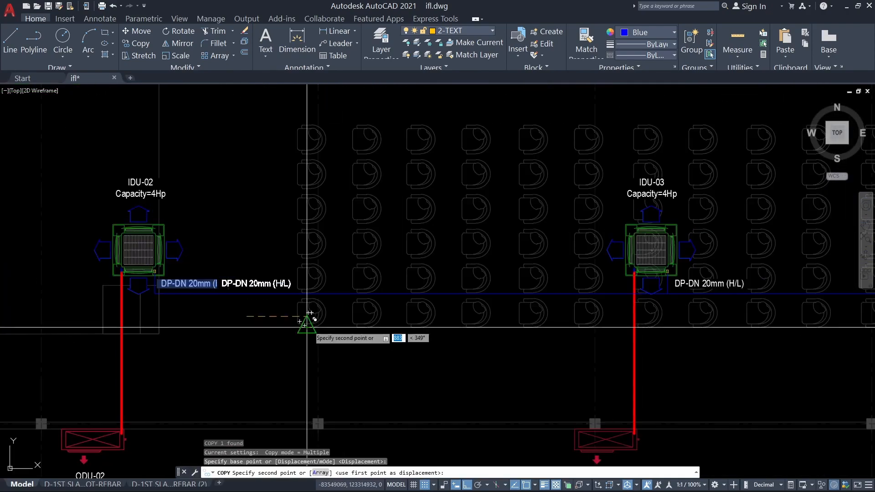
pyautogui.press('F8')
pyautogui.moveTo(661, 385); pyautogui.dragTo(358, 353, button='middle')
pyautogui.scroll(4, 702, 319)
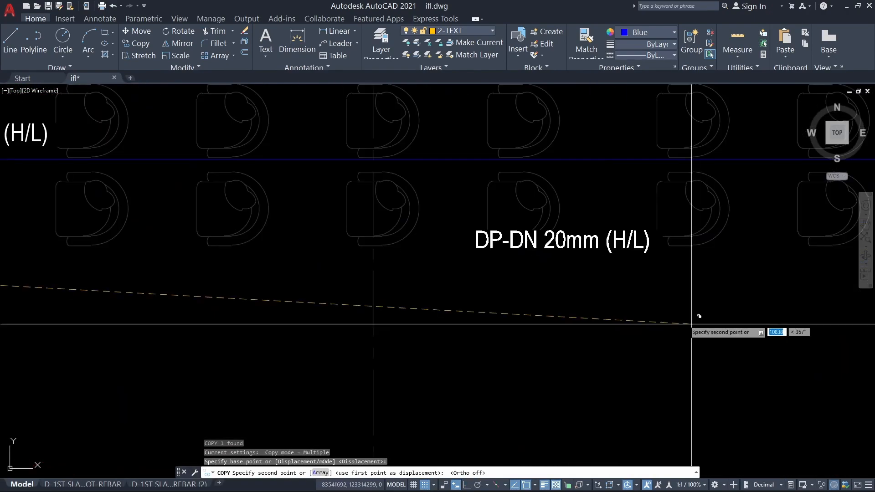
pyautogui.click(635, 277)
pyautogui.press('Escape')
# Copy the label below the lower main drain line horizontally to the stretch between IDU-06 and the double door.
pyautogui.click(541, 193)
pyautogui.moveTo(542, 287); pyautogui.dragTo(527, 307, button='middle')
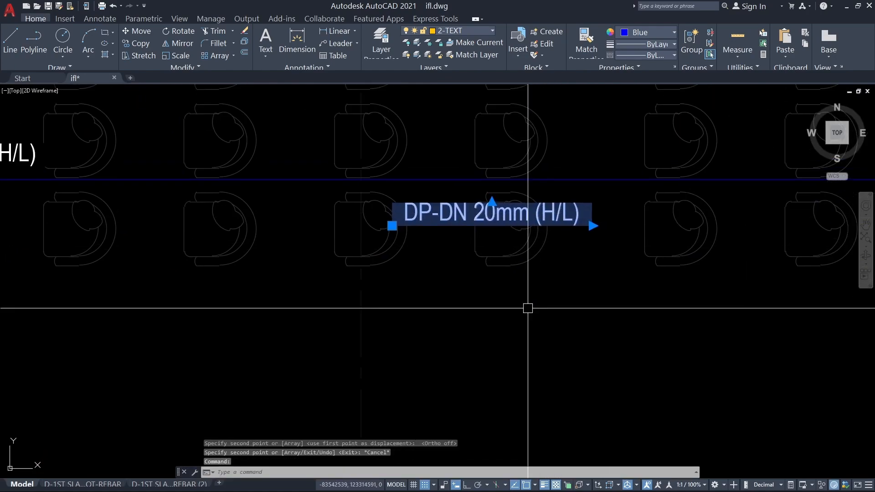
pyautogui.write('co')
pyautogui.press('space')
pyautogui.click(512, 326)
pyautogui.moveTo(698, 324); pyautogui.dragTo(453, 362, button='middle')
pyautogui.scroll(-2, 599, 347)
pyautogui.scroll(1, 775, 338)
pyautogui.press('F8')
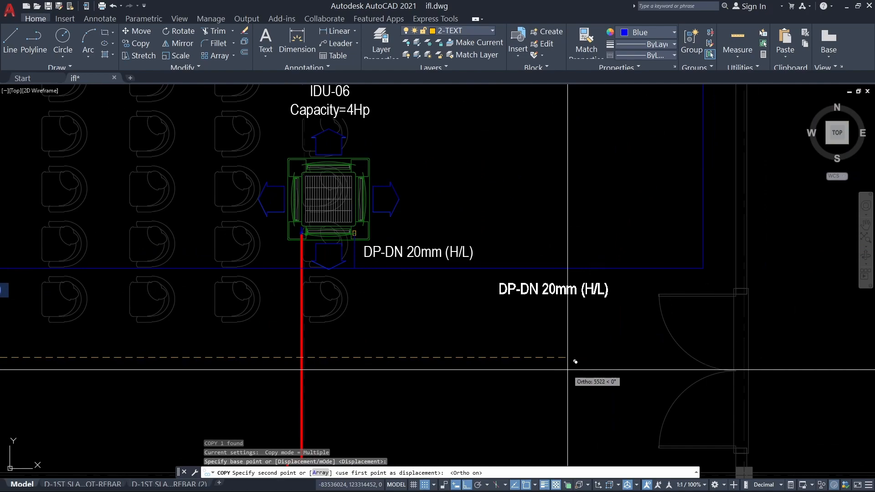
pyautogui.click(565, 369)
pyautogui.press('Escape')
# Change the main drain line label between IDU-03 and IDU-06 to "DP-DN 25mm (H/L)".
pyautogui.moveTo(256, 333); pyautogui.dragTo(564, 319, button='middle')
pyautogui.press('Escape')
pyautogui.scroll(4, 182, 290)
pyautogui.doubleClick(353, 255)
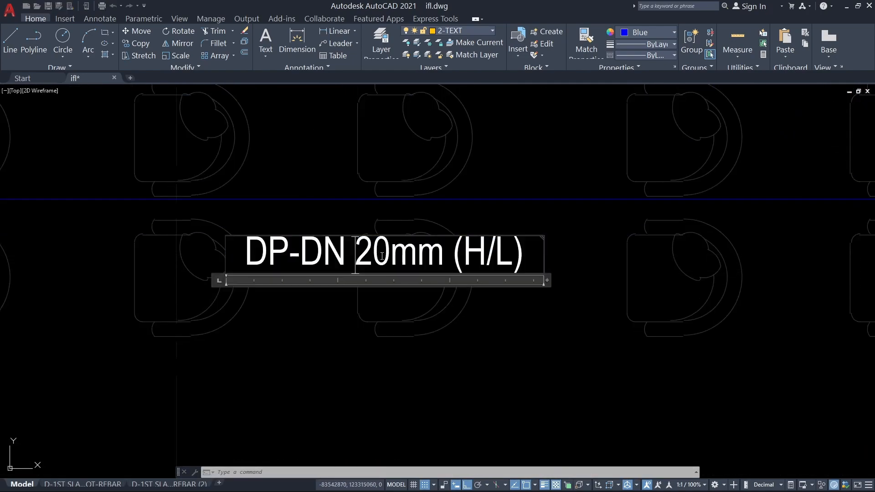
pyautogui.moveTo(373, 256); pyautogui.dragTo(389, 258)
pyautogui.write('5')
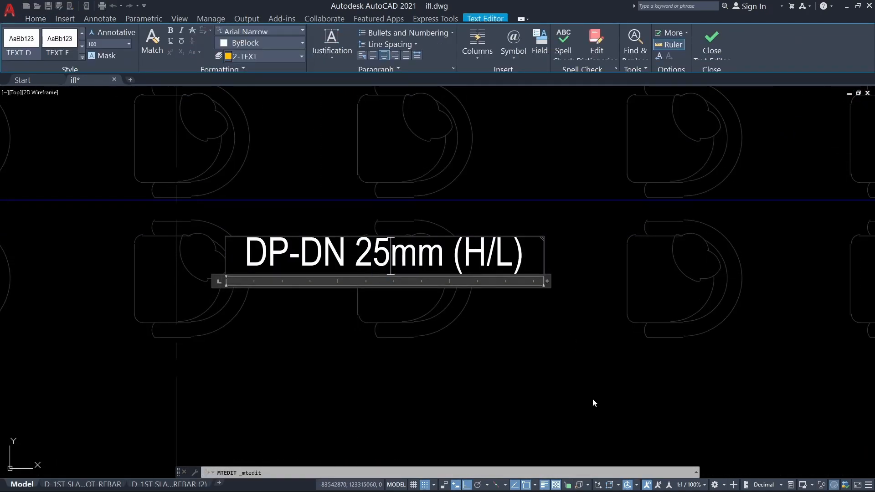
pyautogui.press('Escape')
# Change the main drain line label between IDU-06 and the double door to "DP-DN 25mm (H/L)".
pyautogui.scroll(-3, 581, 426)
pyautogui.scroll(3, 264, 348)
pyautogui.scroll(1, 266, 403)
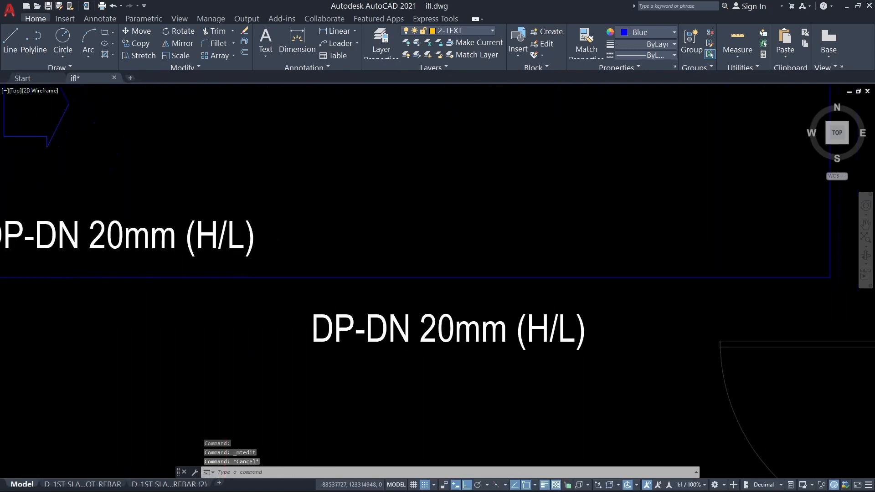
pyautogui.doubleClick(458, 326)
pyautogui.moveTo(455, 333); pyautogui.dragTo(442, 332)
pyautogui.write('5')
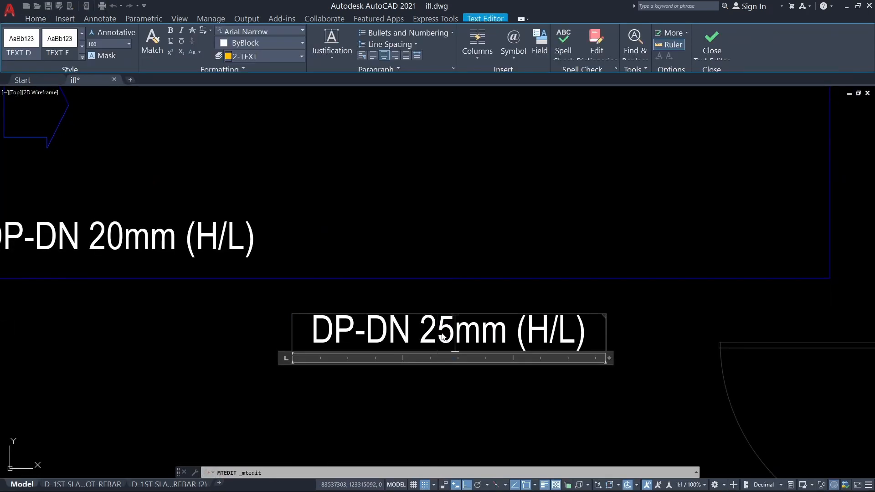
pyautogui.press('Escape')
# Copy the DP-DN 25mm (H/L) label straight up to just below the upper main drain line, right of ODU-05's red pipe.
pyautogui.scroll(-2, 479, 387)
pyautogui.scroll(1, 493, 361)
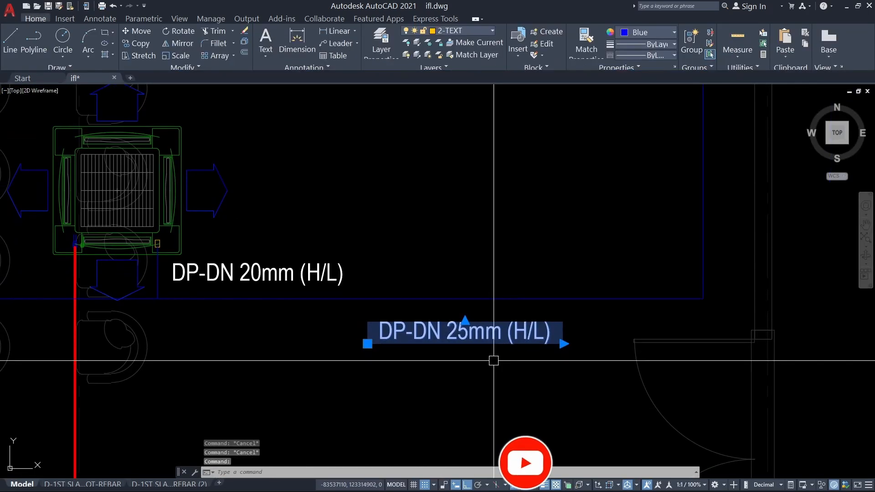
pyautogui.write('co')
pyautogui.press('Return')
pyautogui.click(505, 384)
pyautogui.scroll(-4, 541, 401)
pyautogui.scroll(3, 575, 352)
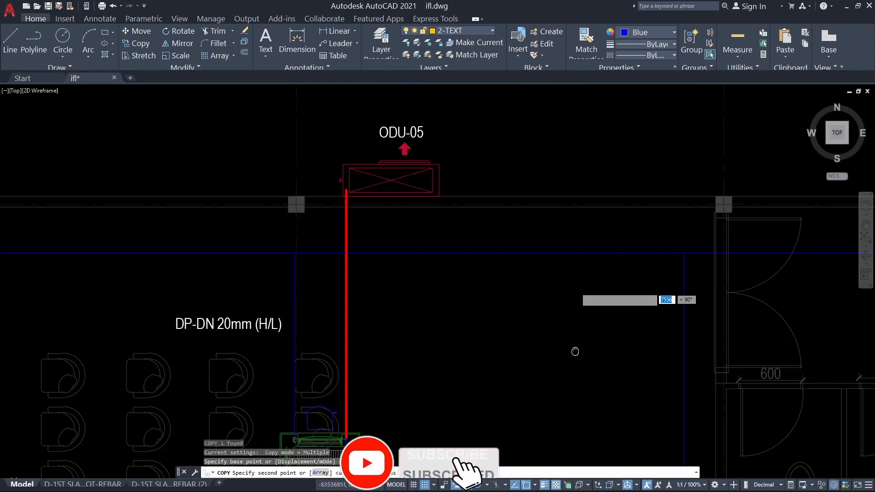
pyautogui.scroll(2, 575, 352)
pyautogui.click(587, 327)
pyautogui.scroll(-4, 588, 327)
pyautogui.scroll(4, 548, 261)
pyautogui.press('Return')
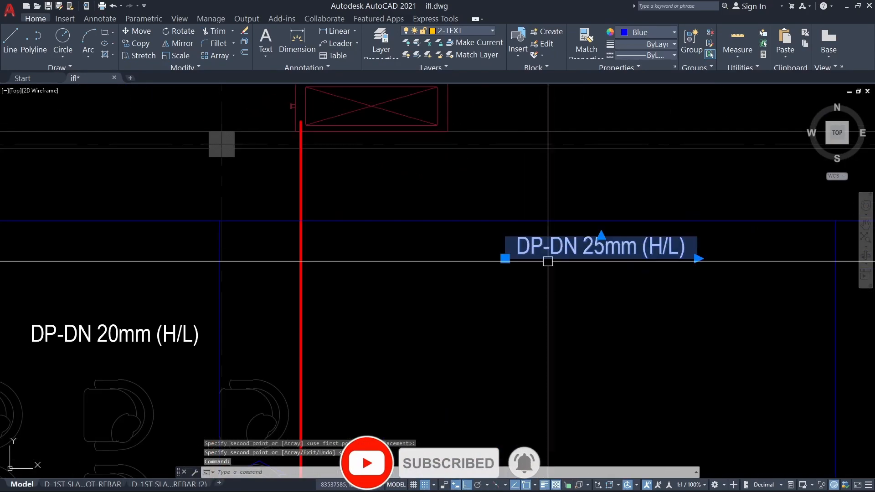
# Copy the DP-DN 25mm (H/L) label along the upper main drain line, between ODU-05 and ODU-04 and between ODU-04 and ODU-01.
pyautogui.press('Return')
pyautogui.click(607, 315)
pyautogui.scroll(-3, 625, 333)
pyautogui.scroll(3, 291, 321)
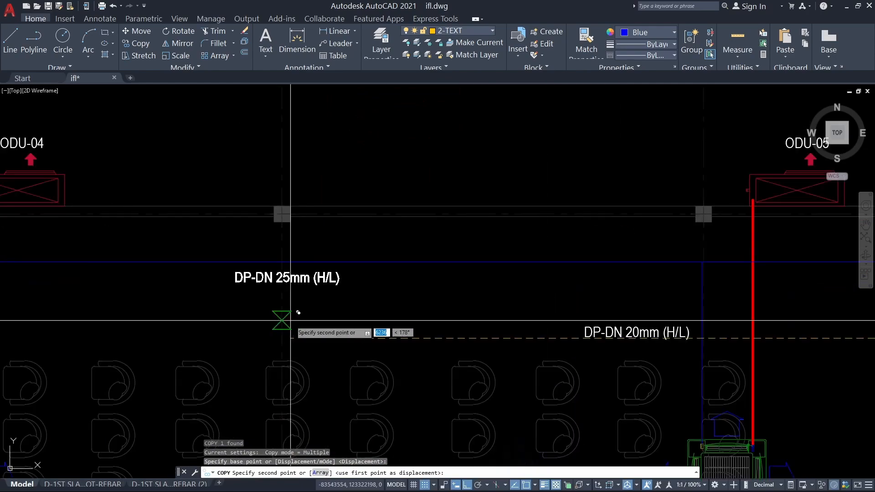
pyautogui.scroll(-3, 280, 318)
pyautogui.scroll(3, 283, 322)
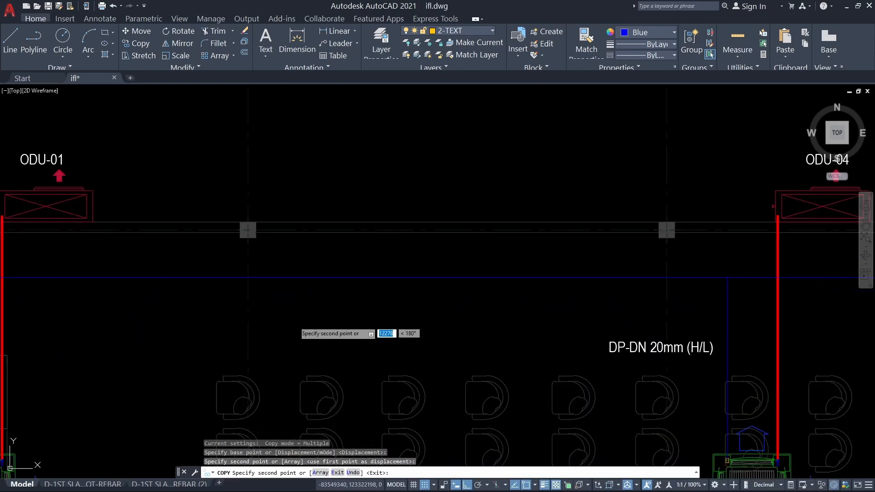
pyautogui.scroll(-3, 337, 321)
pyautogui.scroll(3, 436, 333)
pyautogui.press('Escape')
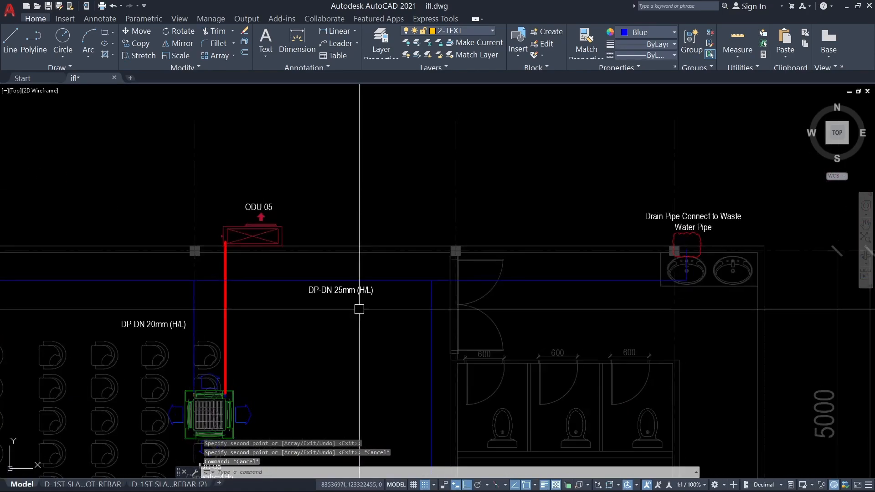
# Copy the DP-DN 25mm (H/L) label to the drain run above the toilets and change it to "DP-DN 32mm (H/L)".
pyautogui.moveTo(354, 325); pyautogui.dragTo(287, 340, button='middle')
pyautogui.write('co')
pyautogui.press('space')
pyautogui.click(291, 338)
pyautogui.scroll(4, 533, 339)
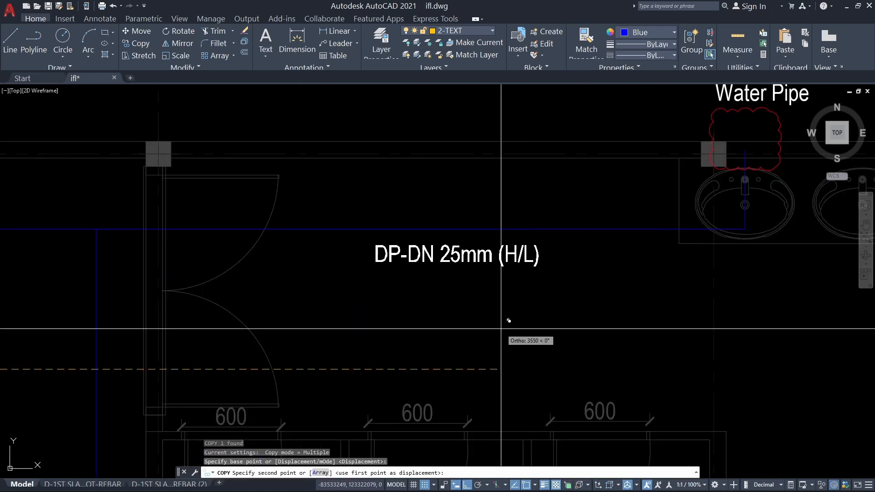
pyautogui.click(493, 321)
pyautogui.press('Escape')
pyautogui.doubleClick(449, 256)
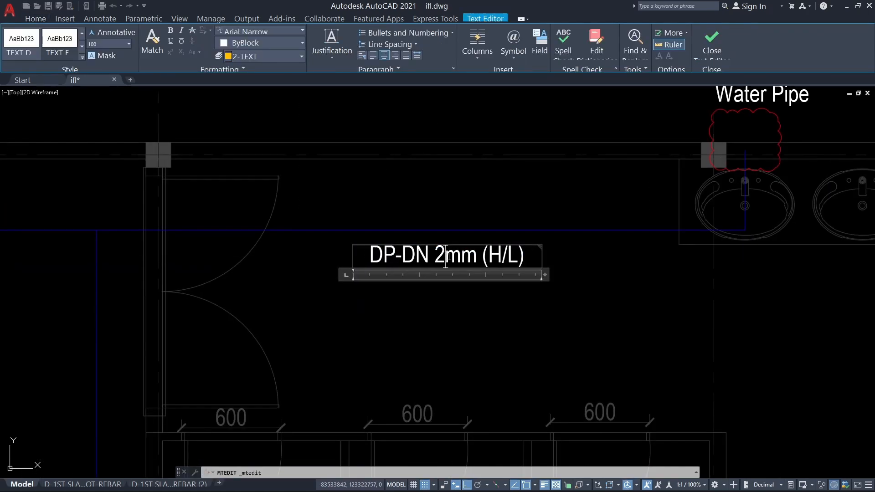
pyautogui.click(455, 299)
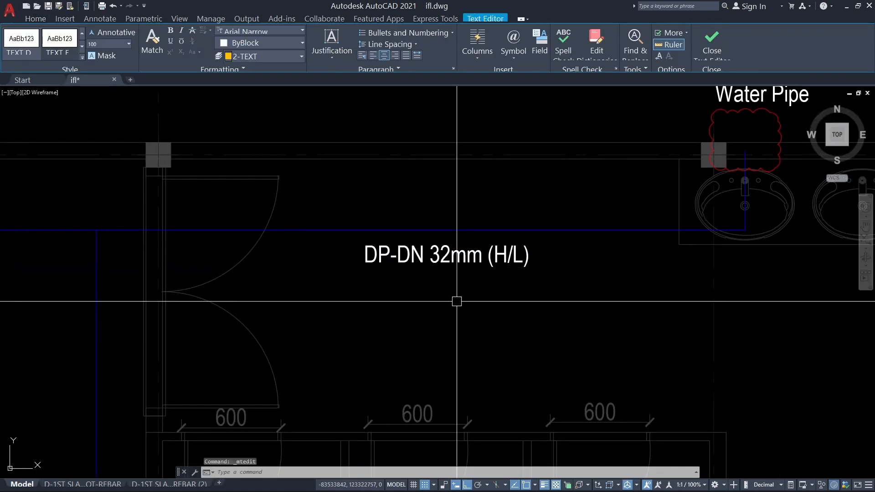
# Copy IDU-01's DP-DN 20mm (H/L) label horizontally to the right side of its red refrigerant pipe.
pyautogui.scroll(-8, 455, 299)
pyautogui.moveTo(408, 295); pyautogui.dragTo(421, 303, button='middle')
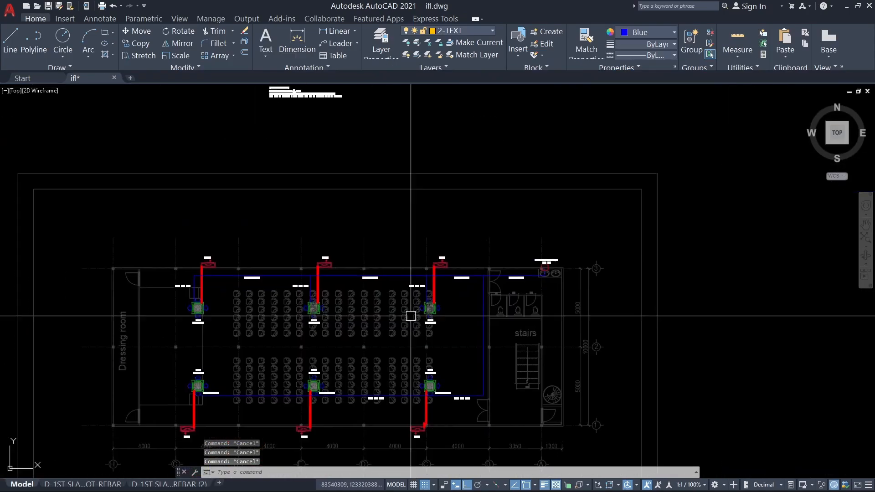
pyautogui.scroll(4, 412, 314)
pyautogui.moveTo(324, 370); pyautogui.dragTo(476, 286, button='middle')
pyautogui.moveTo(196, 273); pyautogui.dragTo(360, 237, button='middle')
pyautogui.scroll(2, 312, 144)
pyautogui.moveTo(312, 144); pyautogui.dragTo(258, 179, button='middle')
pyautogui.scroll(3, 258, 180)
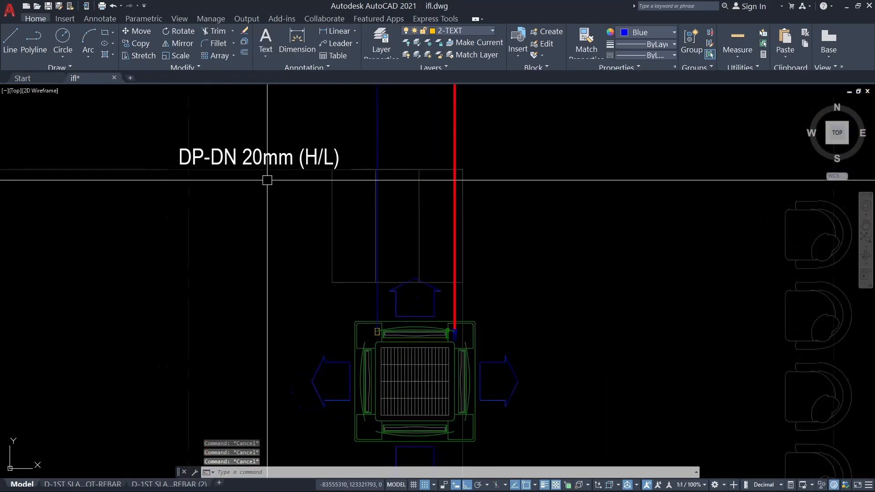
pyautogui.click(248, 182)
pyautogui.write('co')
pyautogui.press('Return')
pyautogui.click(229, 259)
pyautogui.moveTo(506, 245); pyautogui.dragTo(355, 297, button='middle')
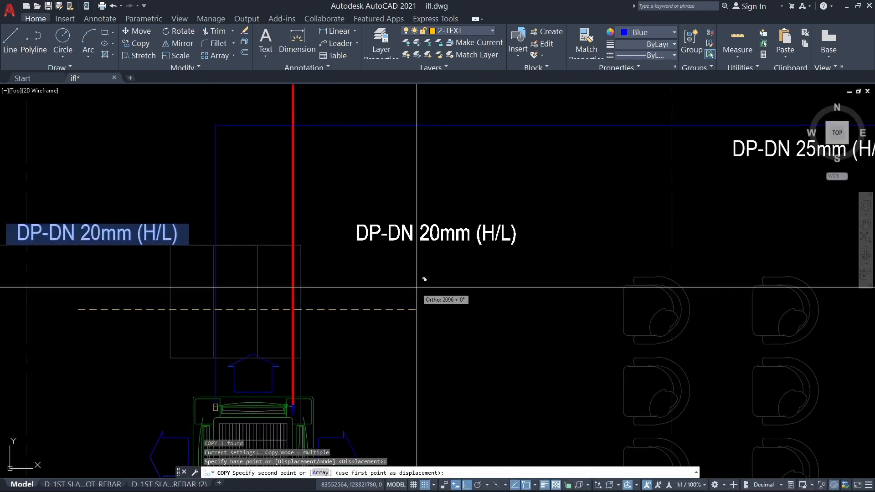
pyautogui.click(389, 280)
pyautogui.press('Escape')
pyautogui.press('Escape')
# Change the copied label beside IDU-01's red pipe to "RP-DN 19.6mm (H/L)".
pyautogui.doubleClick(378, 238)
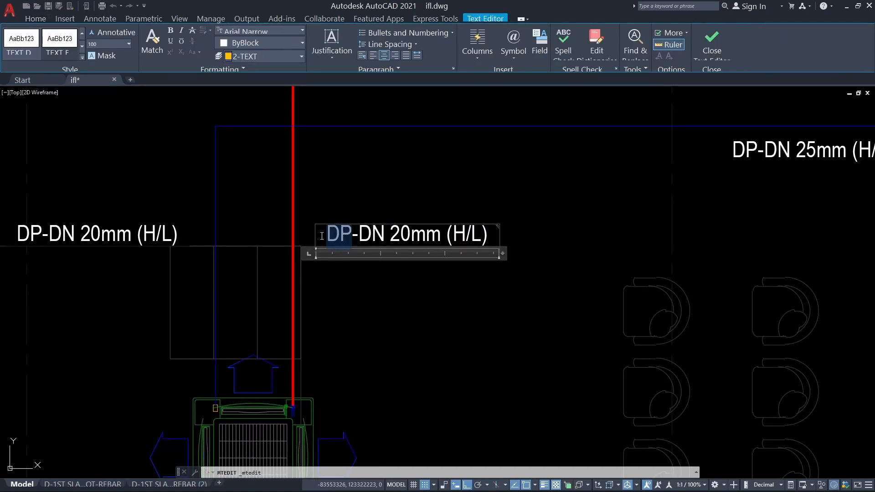
pyautogui.write('RP')
pyautogui.press('Escape')
pyautogui.press('Escape')
pyautogui.scroll(-5, 426, 273)
pyautogui.scroll(6, 450, 219)
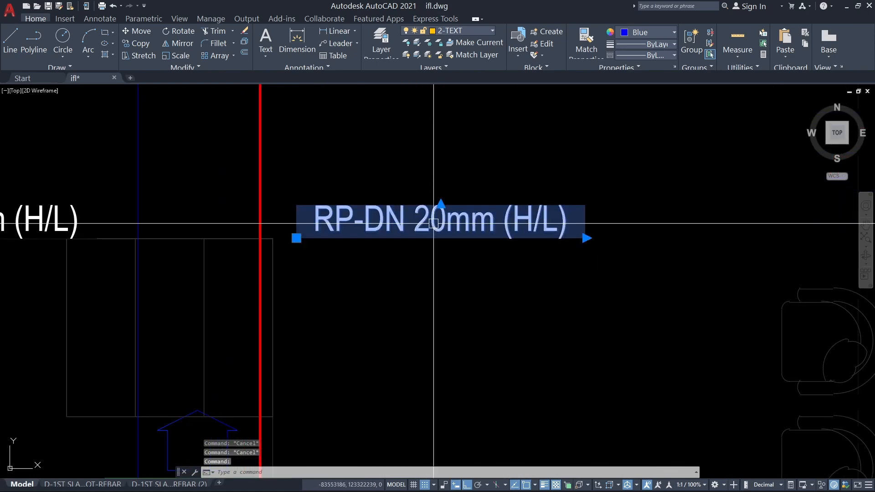
pyautogui.doubleClick(453, 221)
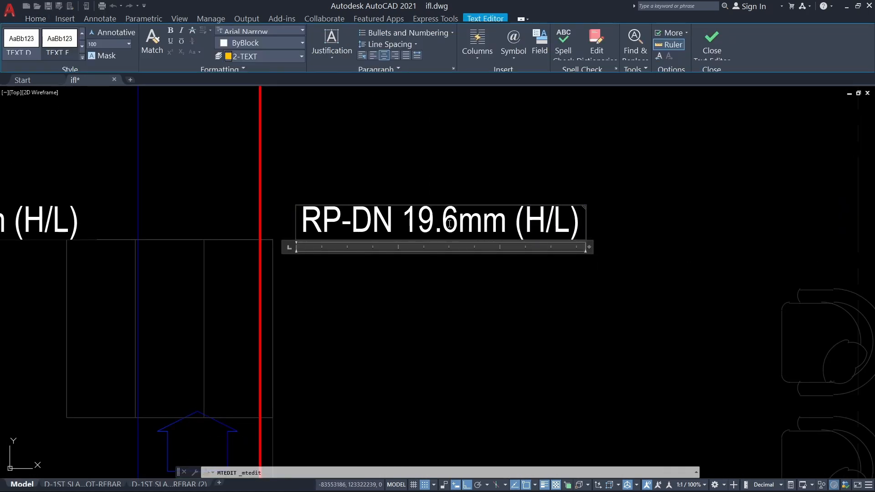
pyautogui.press('Escape')
pyautogui.press('Escape')
pyautogui.press('Escape')
# Change the size in the RP-DN label beside IDU-01's red pipe to 16.6mm.
pyautogui.scroll(-5, 446, 278)
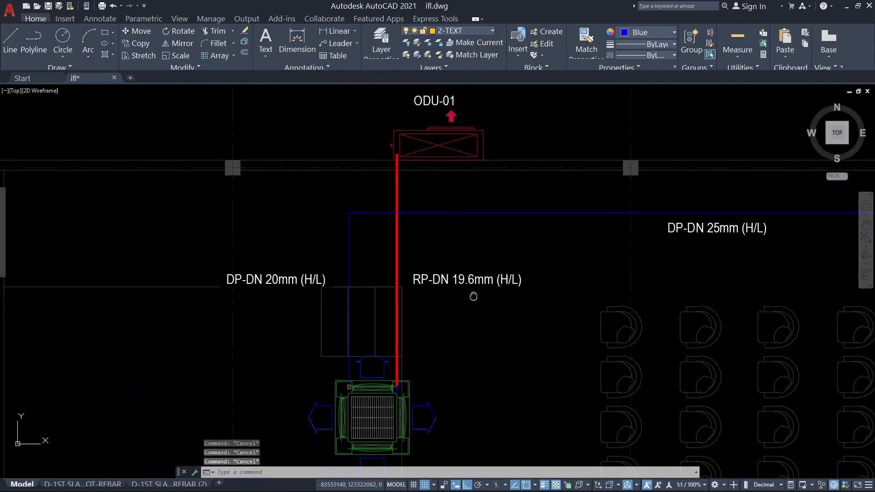
pyautogui.scroll(5, 448, 316)
pyautogui.click(467, 275)
pyautogui.press('Escape')
pyautogui.doubleClick(449, 261)
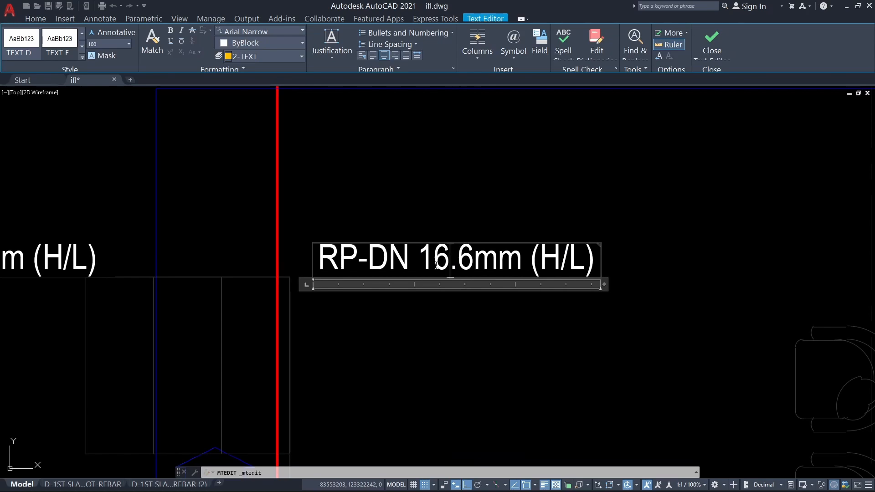
pyautogui.click(490, 303)
pyautogui.press('Escape')
pyautogui.press('Escape')
pyautogui.press('Escape')
# Delete the RP-DN label beside IDU-01's red pipe.
pyautogui.click(477, 266)
pyautogui.scroll(-3, 493, 288)
pyautogui.press('Escape')
pyautogui.press('Escape')
pyautogui.moveTo(492, 289); pyautogui.dragTo(435, 269, button='middle')
pyautogui.click(480, 276)
pyautogui.scroll(-3, 437, 275)
pyautogui.scroll(2, 375, 276)
# Copy IDU-01's DP-DN 20mm (H/L) label to the right of its red pipe again and remove the leading D from the copy.
pyautogui.click(285, 247)
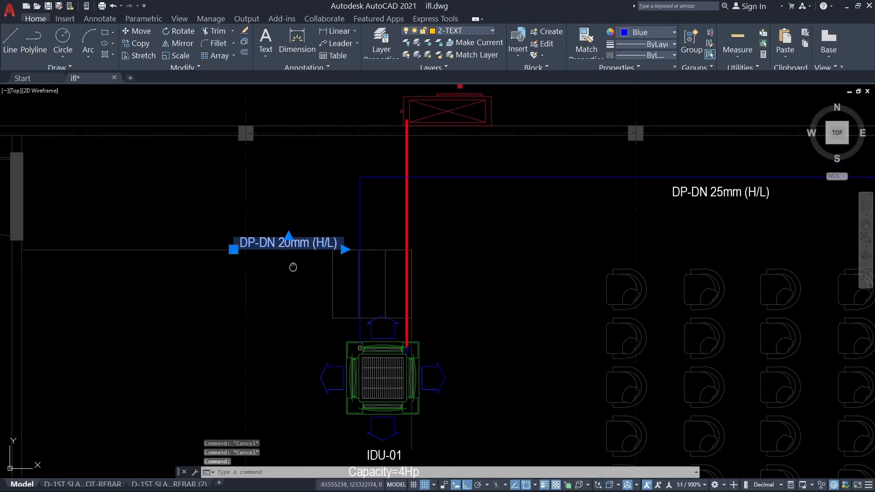
pyautogui.write('co')
pyautogui.press('space')
pyautogui.click(278, 279)
pyautogui.scroll(4, 492, 288)
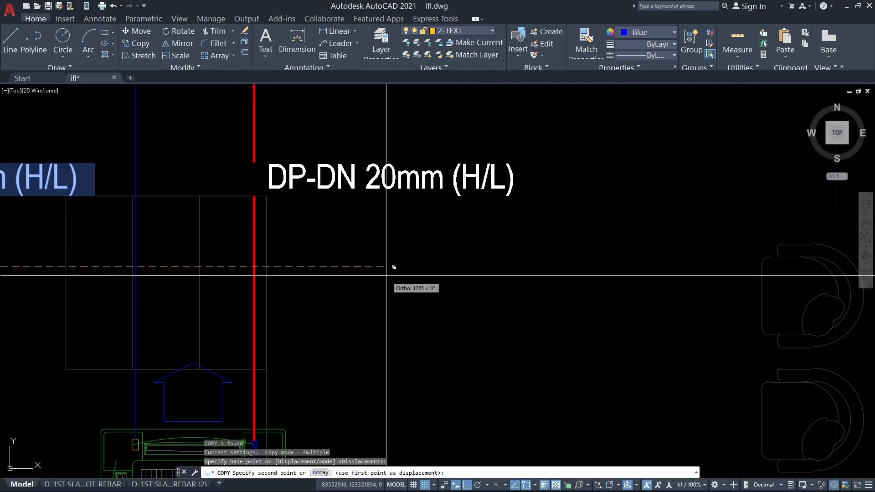
pyautogui.click(422, 270)
pyautogui.press('Escape')
pyautogui.press('Escape')
pyautogui.click(384, 169)
pyautogui.doubleClick(322, 173)
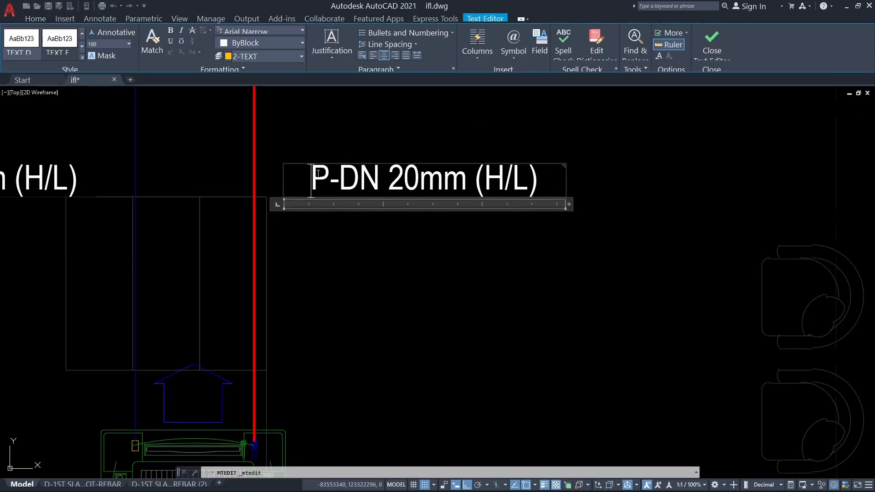